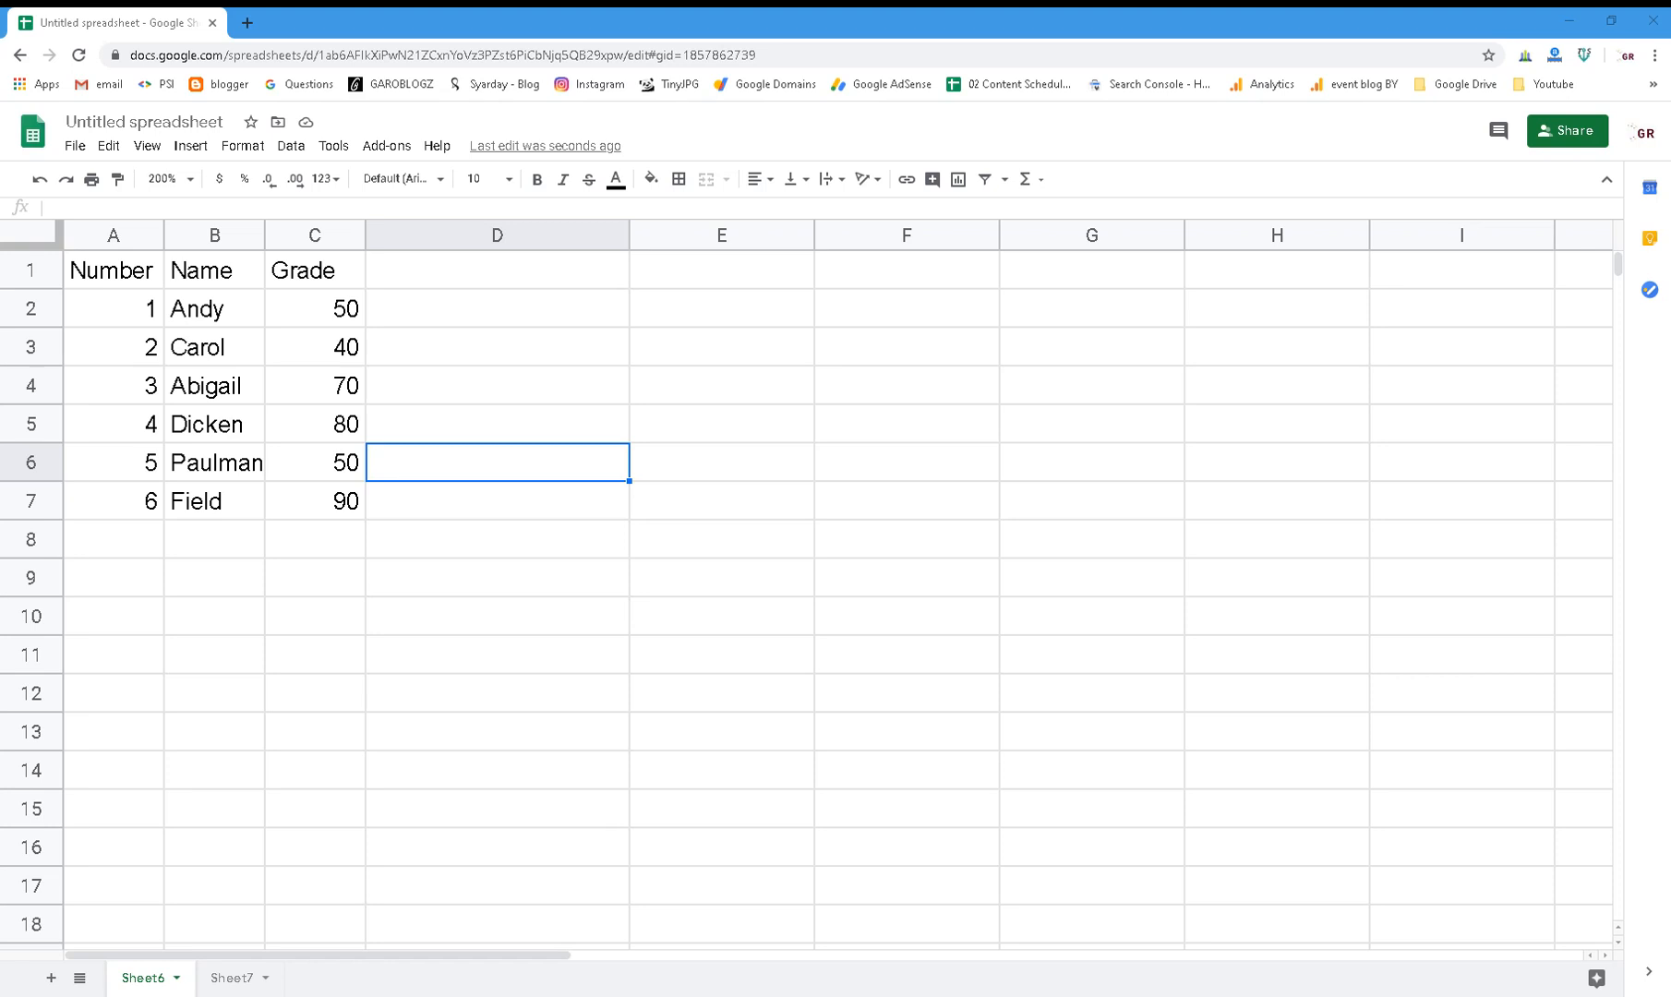
pyautogui.click(845, 16)
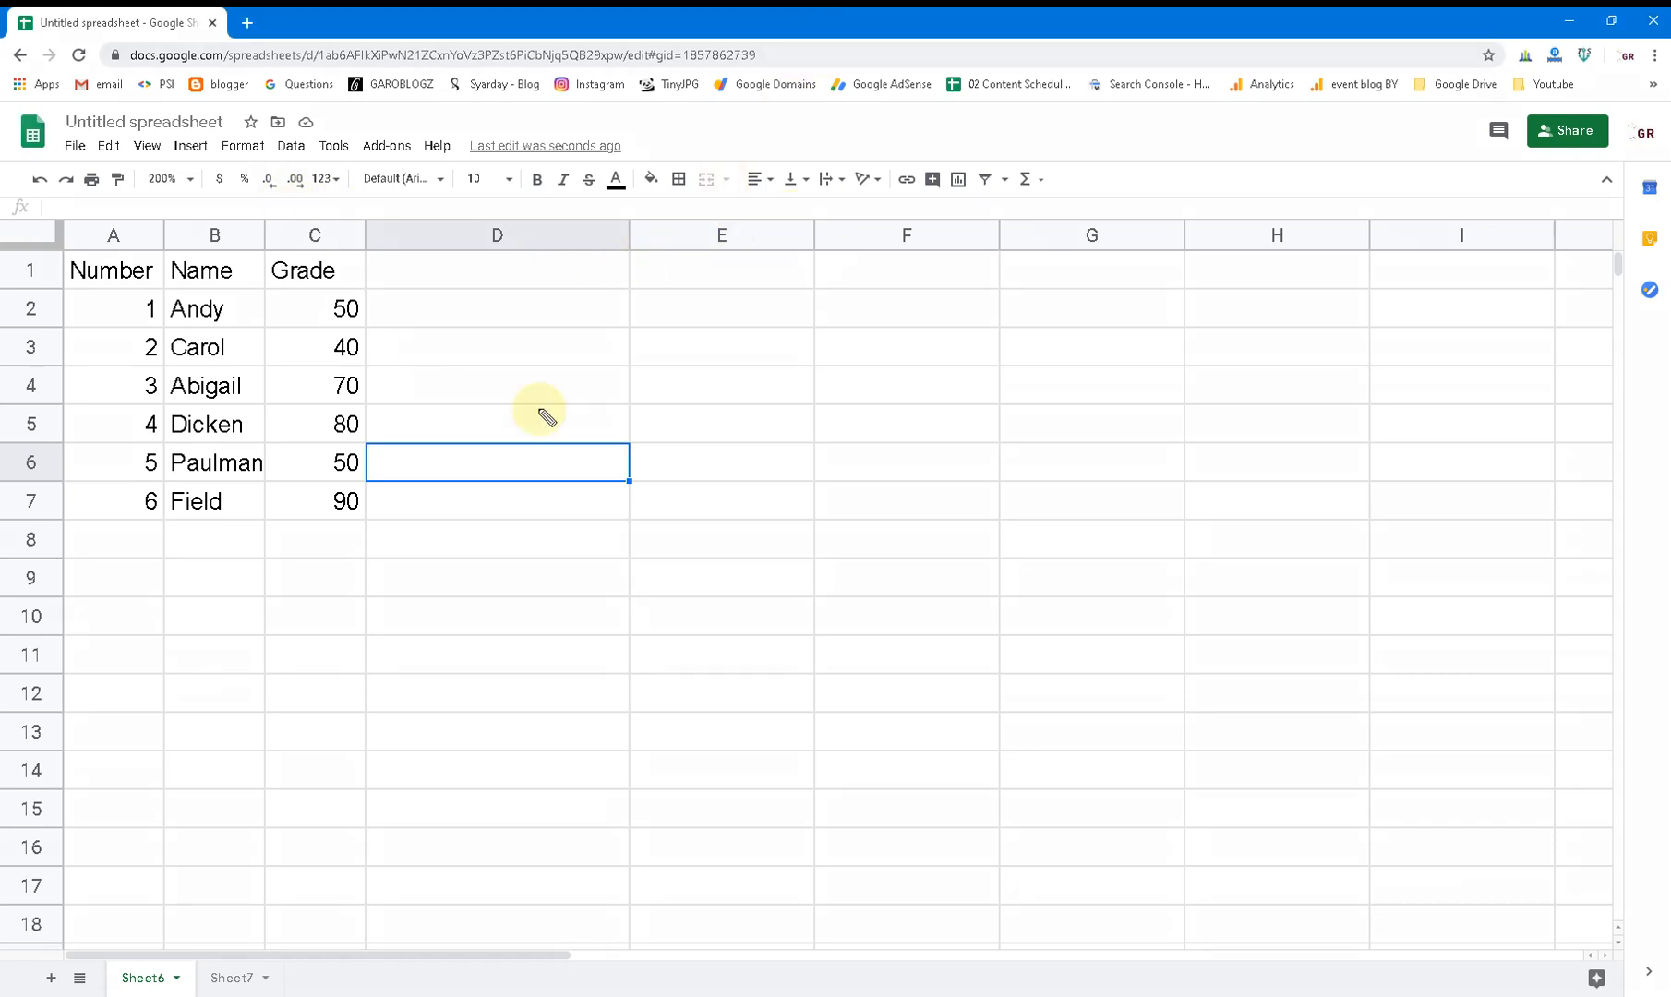
pyautogui.moveTo(555, 303); pyautogui.dragTo(551, 637)
pyautogui.moveTo(560, 770); pyautogui.dragTo(561, 756)
pyautogui.moveTo(554, 299)
pyautogui.mouseDown()
pyautogui.moveTo(634, 543)
pyautogui.moveTo(583, 795)
pyautogui.mouseUp()
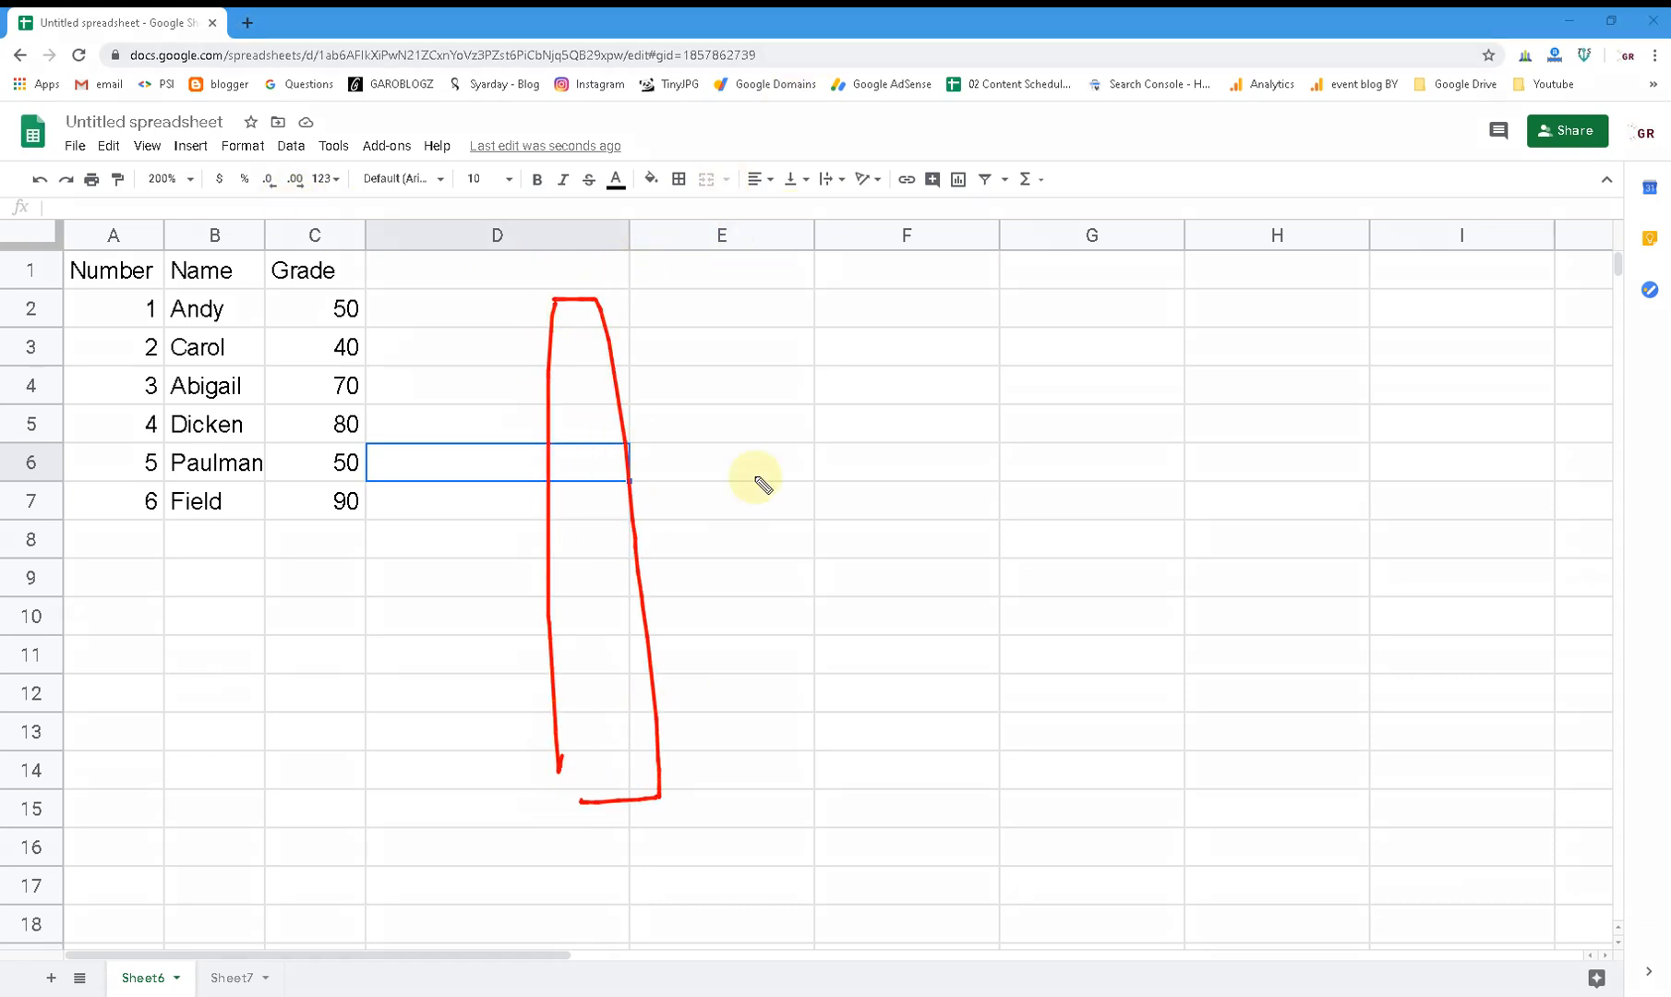
pyautogui.moveTo(709, 325)
pyautogui.mouseDown()
pyautogui.moveTo(712, 834)
pyautogui.moveTo(723, 801)
pyautogui.mouseUp()
pyautogui.moveTo(711, 367)
pyautogui.mouseDown()
pyautogui.moveTo(794, 446)
pyautogui.moveTo(709, 835)
pyautogui.mouseUp()
pyautogui.moveTo(882, 377); pyautogui.dragTo(912, 875)
pyautogui.moveTo(912, 875); pyautogui.dragTo(919, 818)
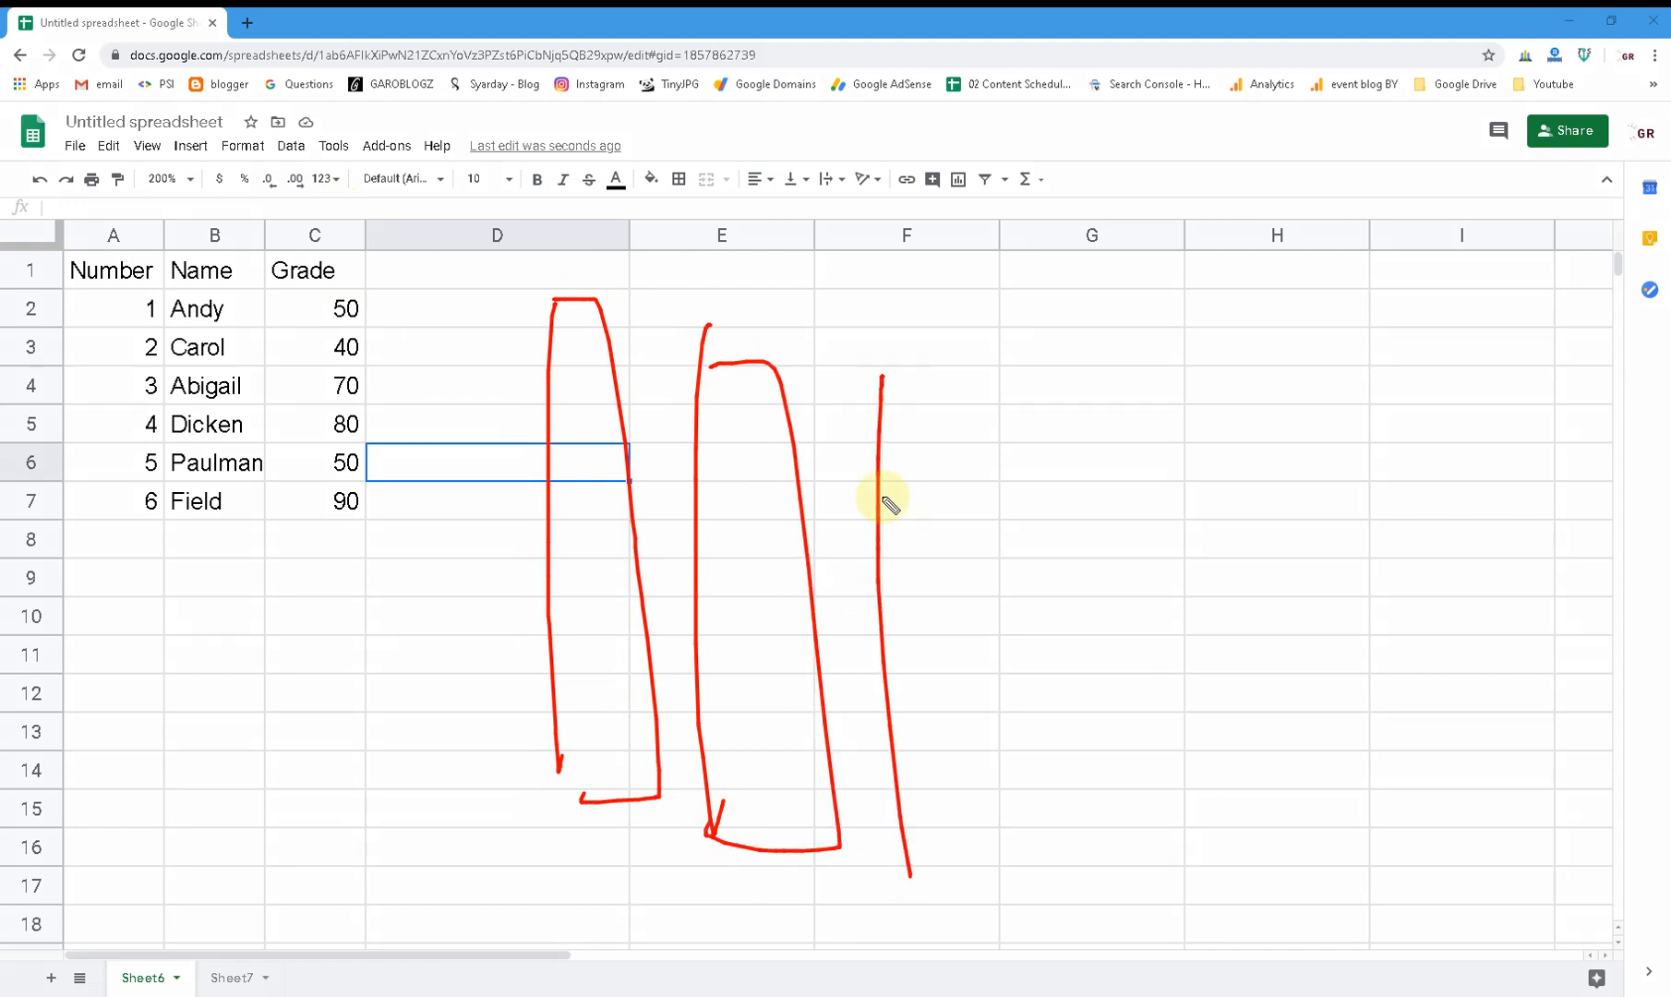
pyautogui.moveTo(868, 391)
pyautogui.mouseDown()
pyautogui.moveTo(1037, 858)
pyautogui.moveTo(936, 860)
pyautogui.mouseUp()
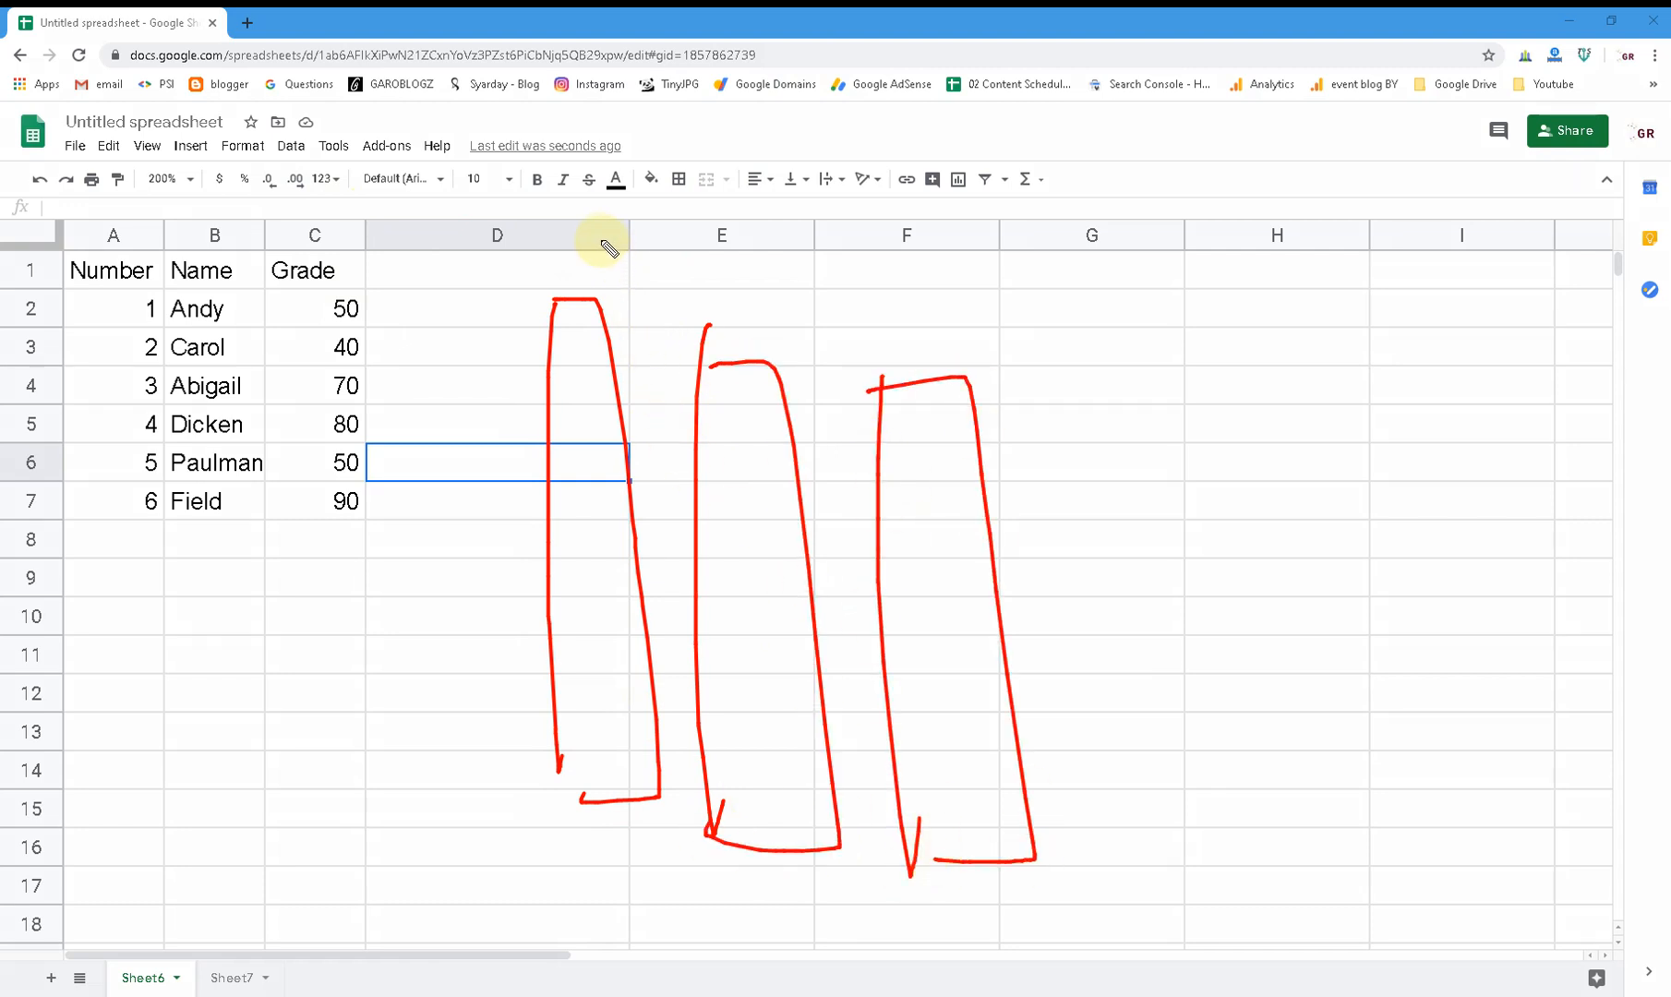
pyautogui.moveTo(630, 216); pyautogui.dragTo(606, 296)
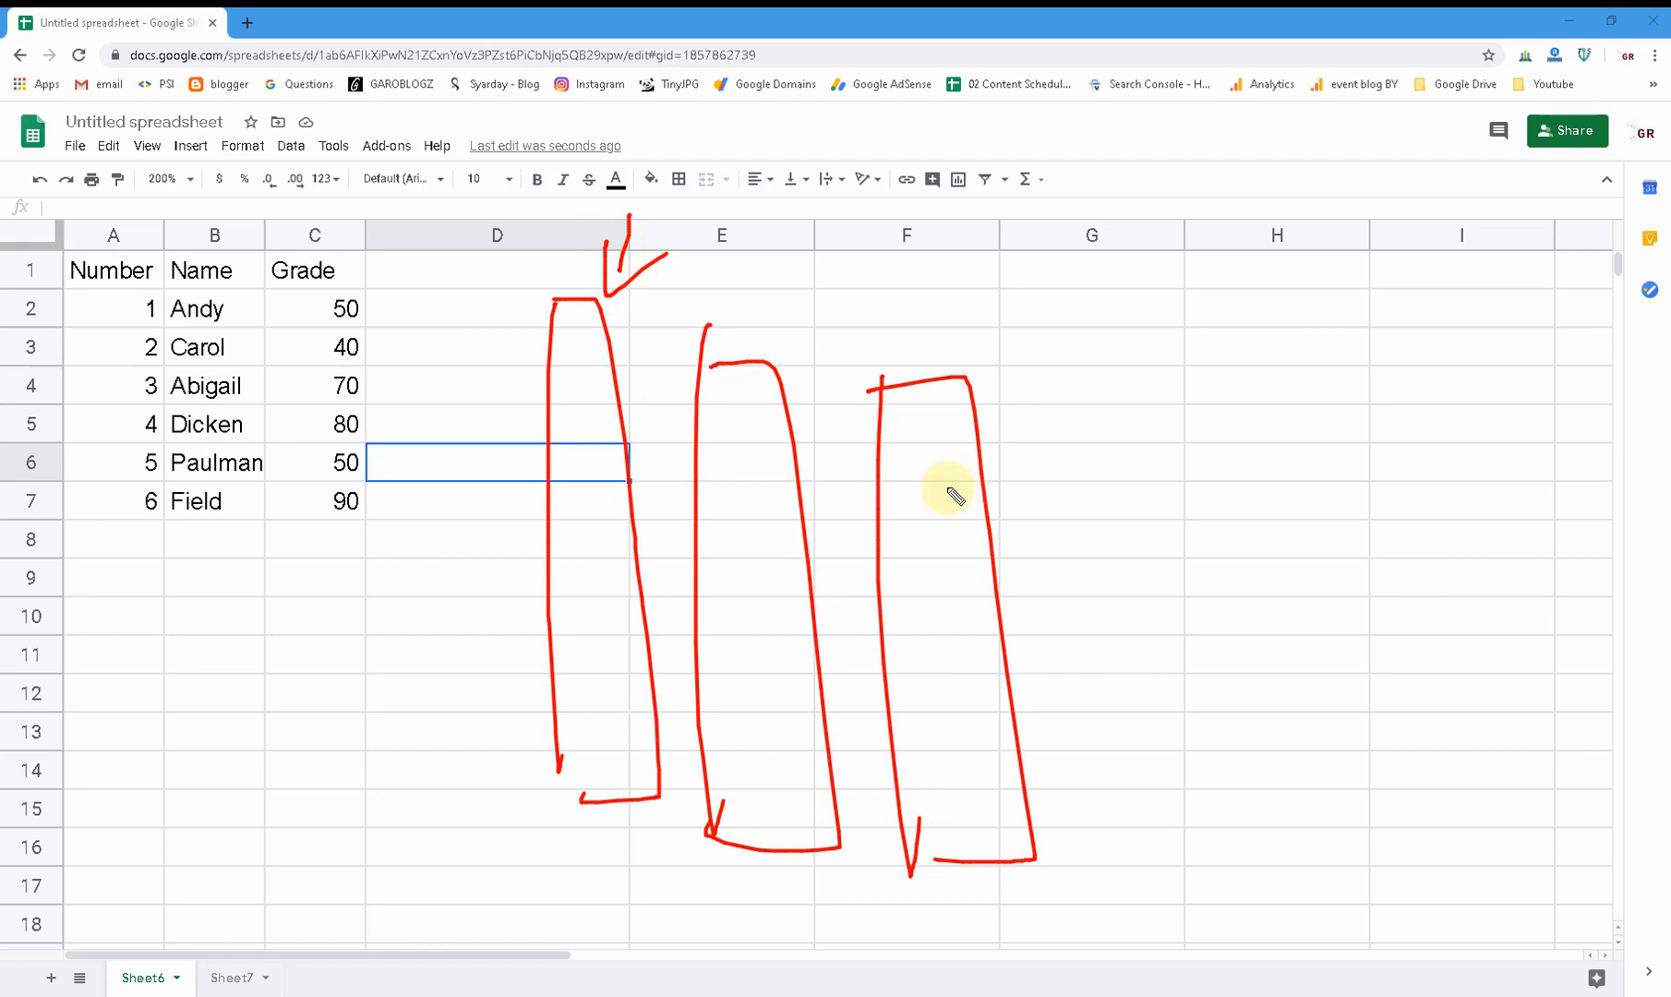
pyautogui.press('Escape')
pyautogui.click(962, 457)
pyautogui.moveTo(144, 277); pyautogui.dragTo(350, 542)
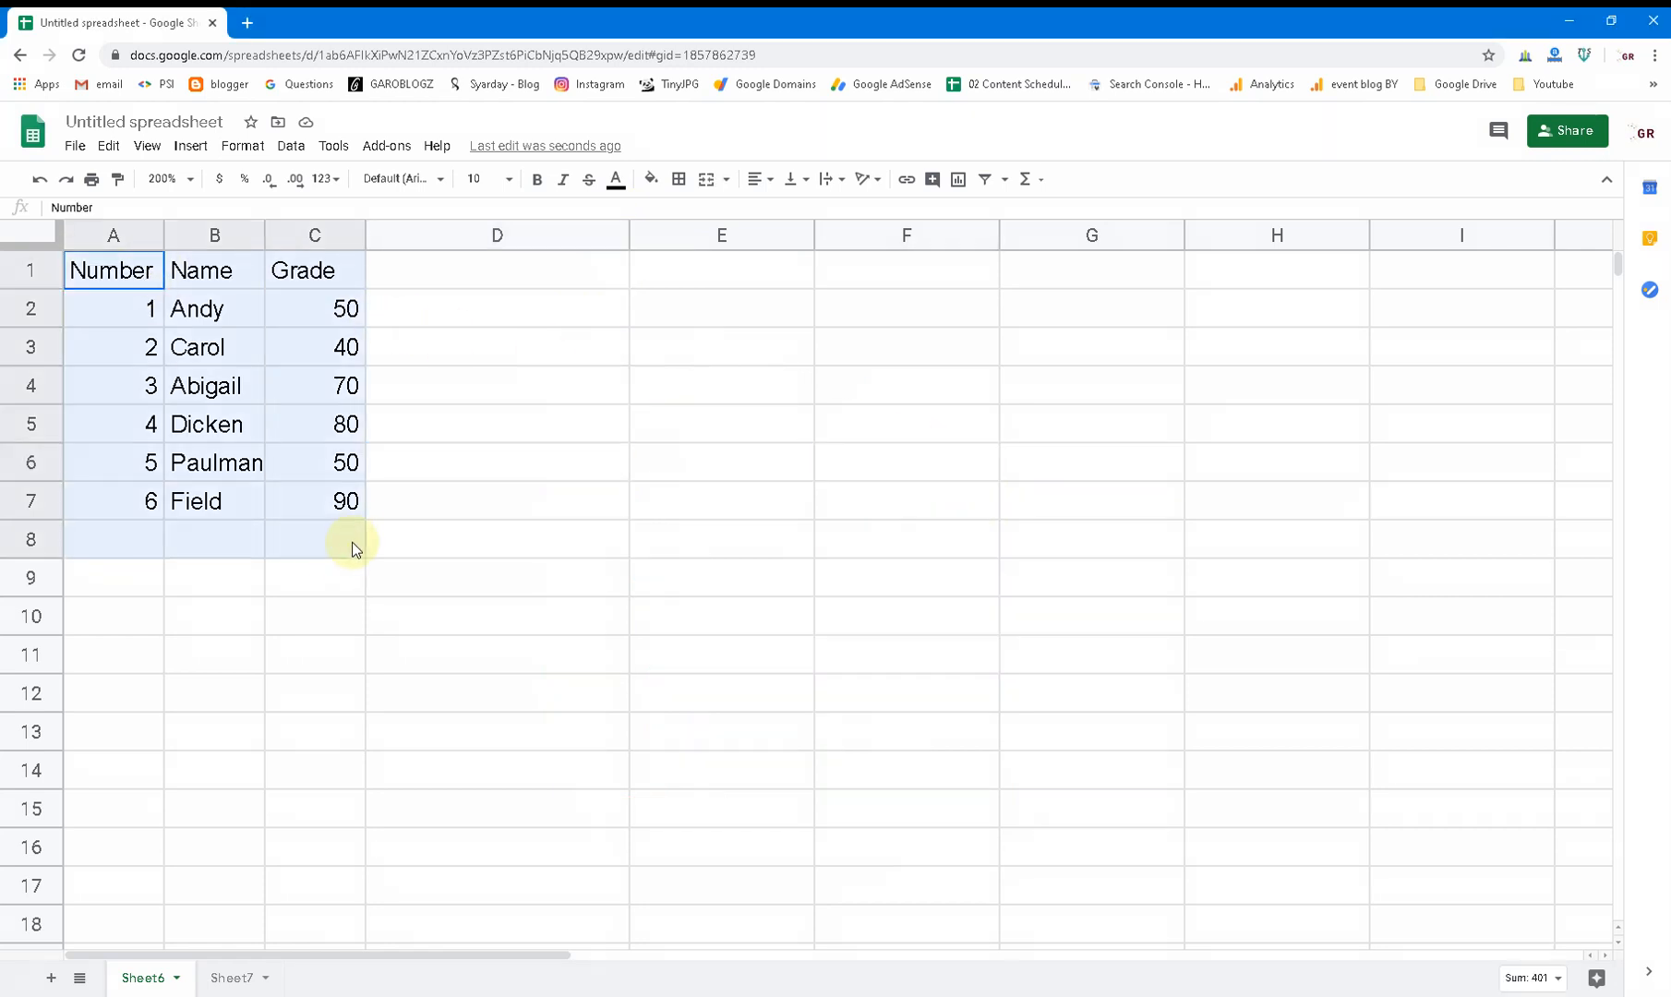
pyautogui.click(545, 477)
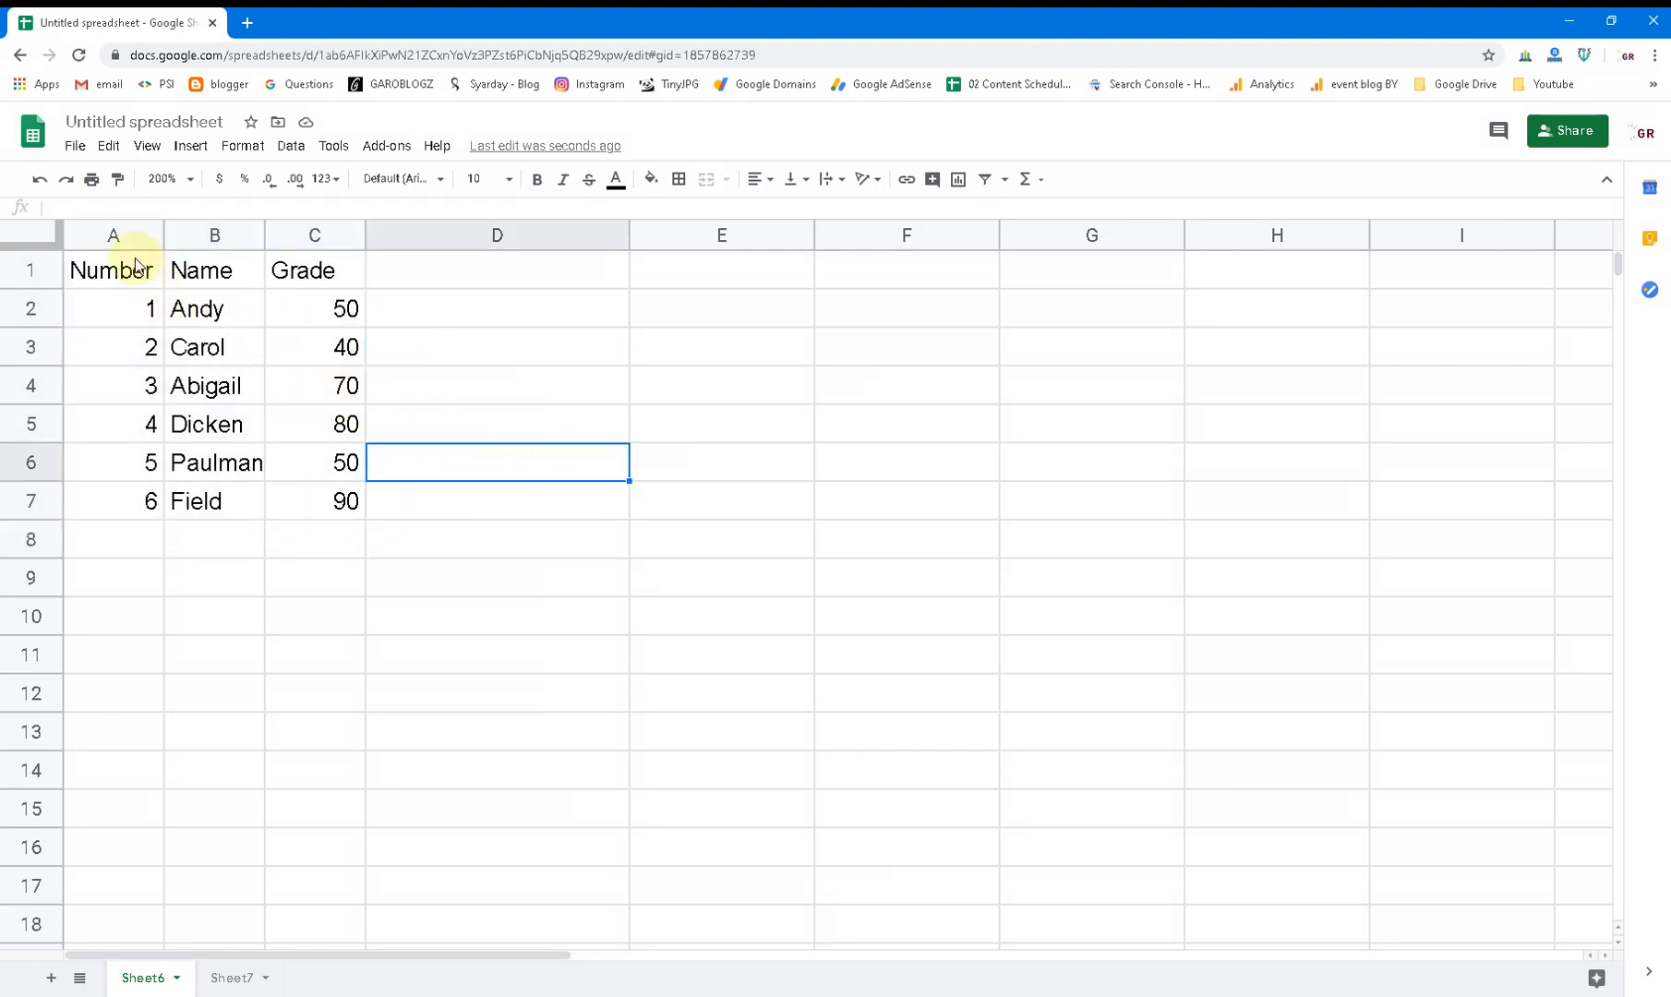
pyautogui.click(598, 382)
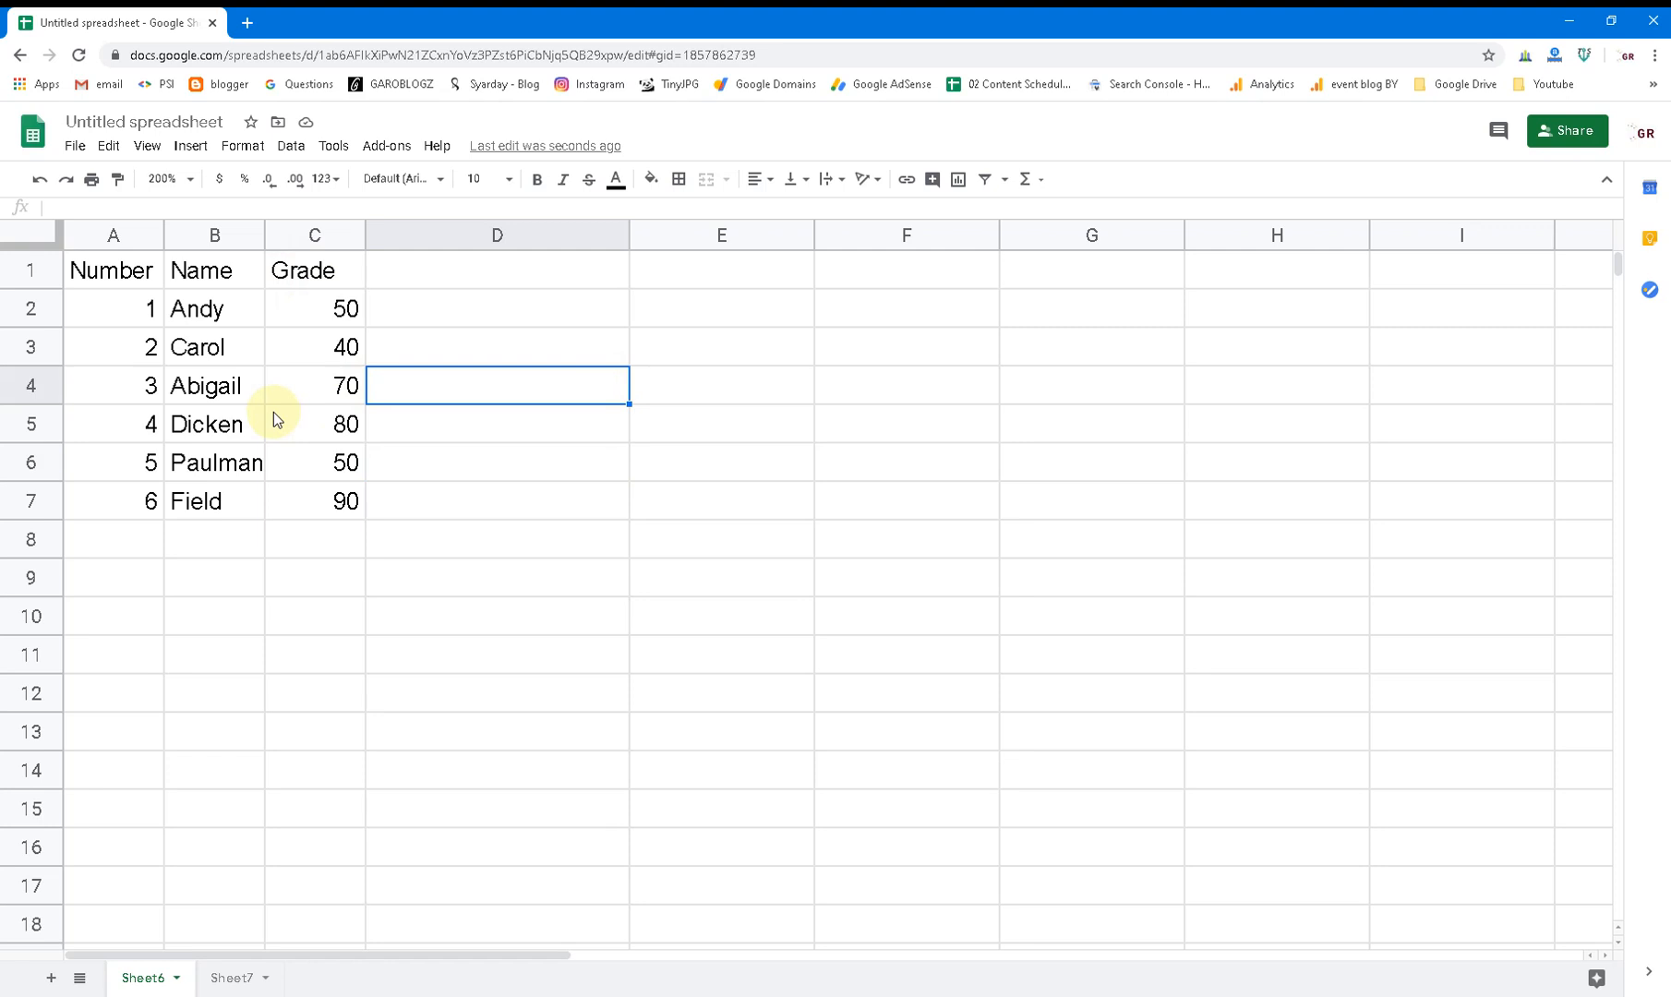
pyautogui.click(750, 427)
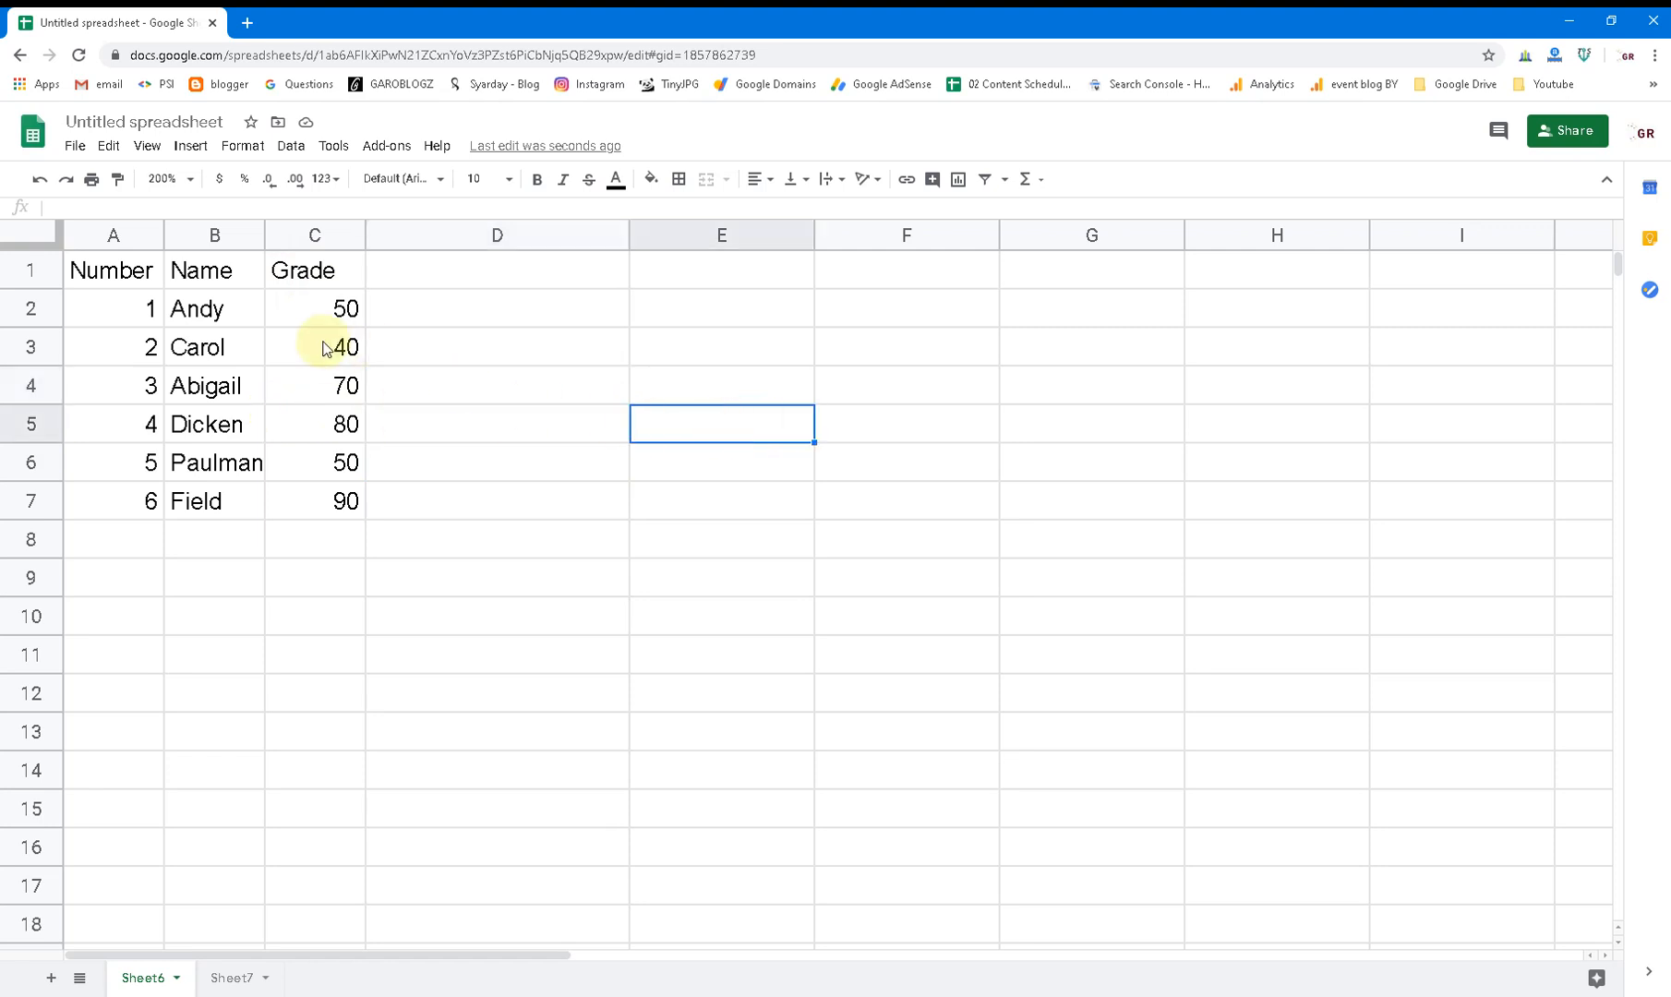
# - Enter the label "common Vlookup" in cell E3 and widen column E to fit it
pyautogui.click(724, 350)
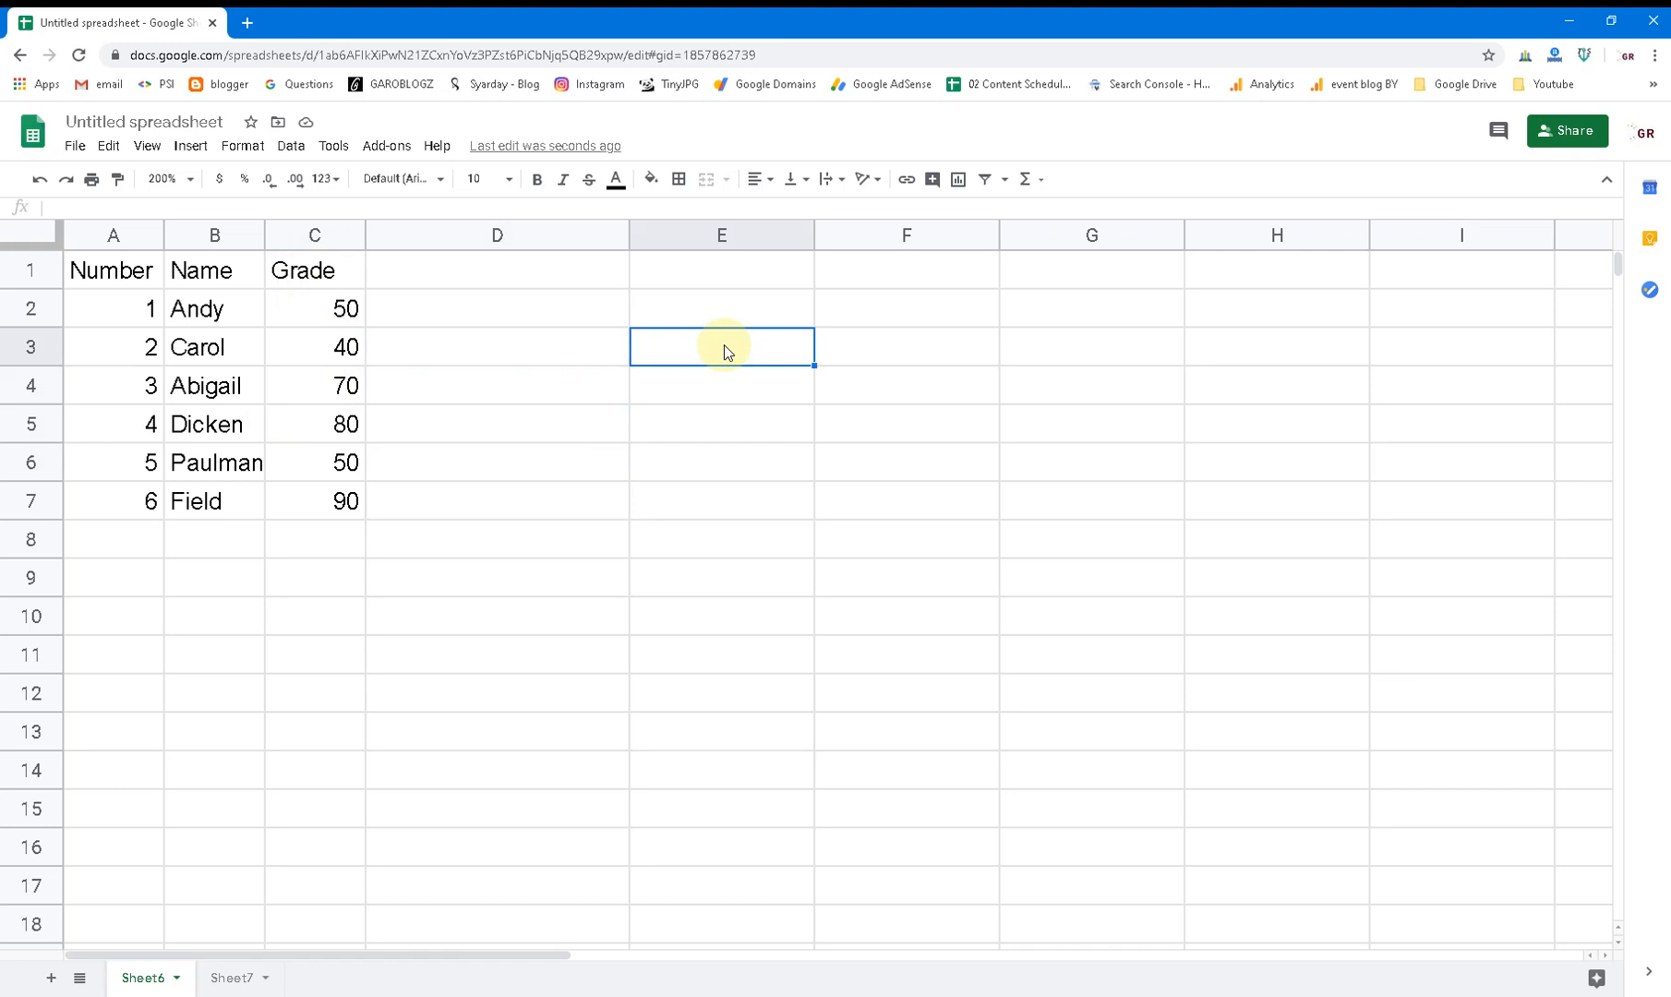
pyautogui.write('Vlookup')
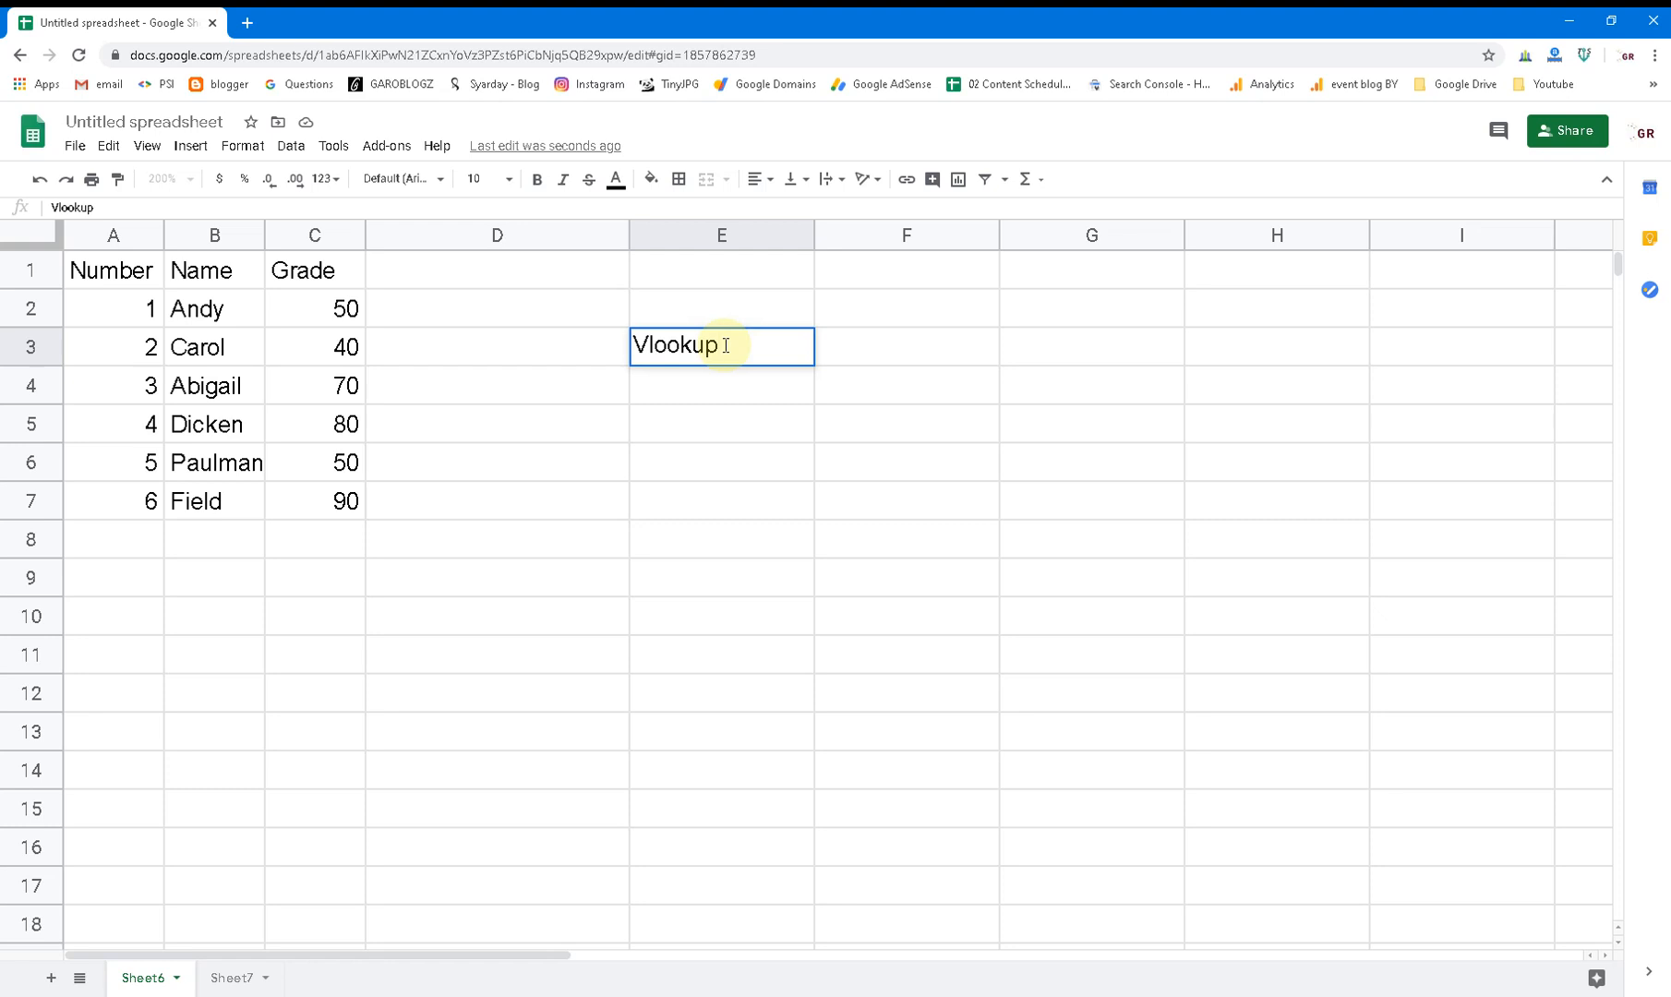
pyautogui.press('Return')
pyautogui.doubleClick(725, 345)
pyautogui.press('Home')
pyautogui.hotkey('shift', 'Right')
pyautogui.press('Left')
pyautogui.write('common')
pyautogui.press('Tab')
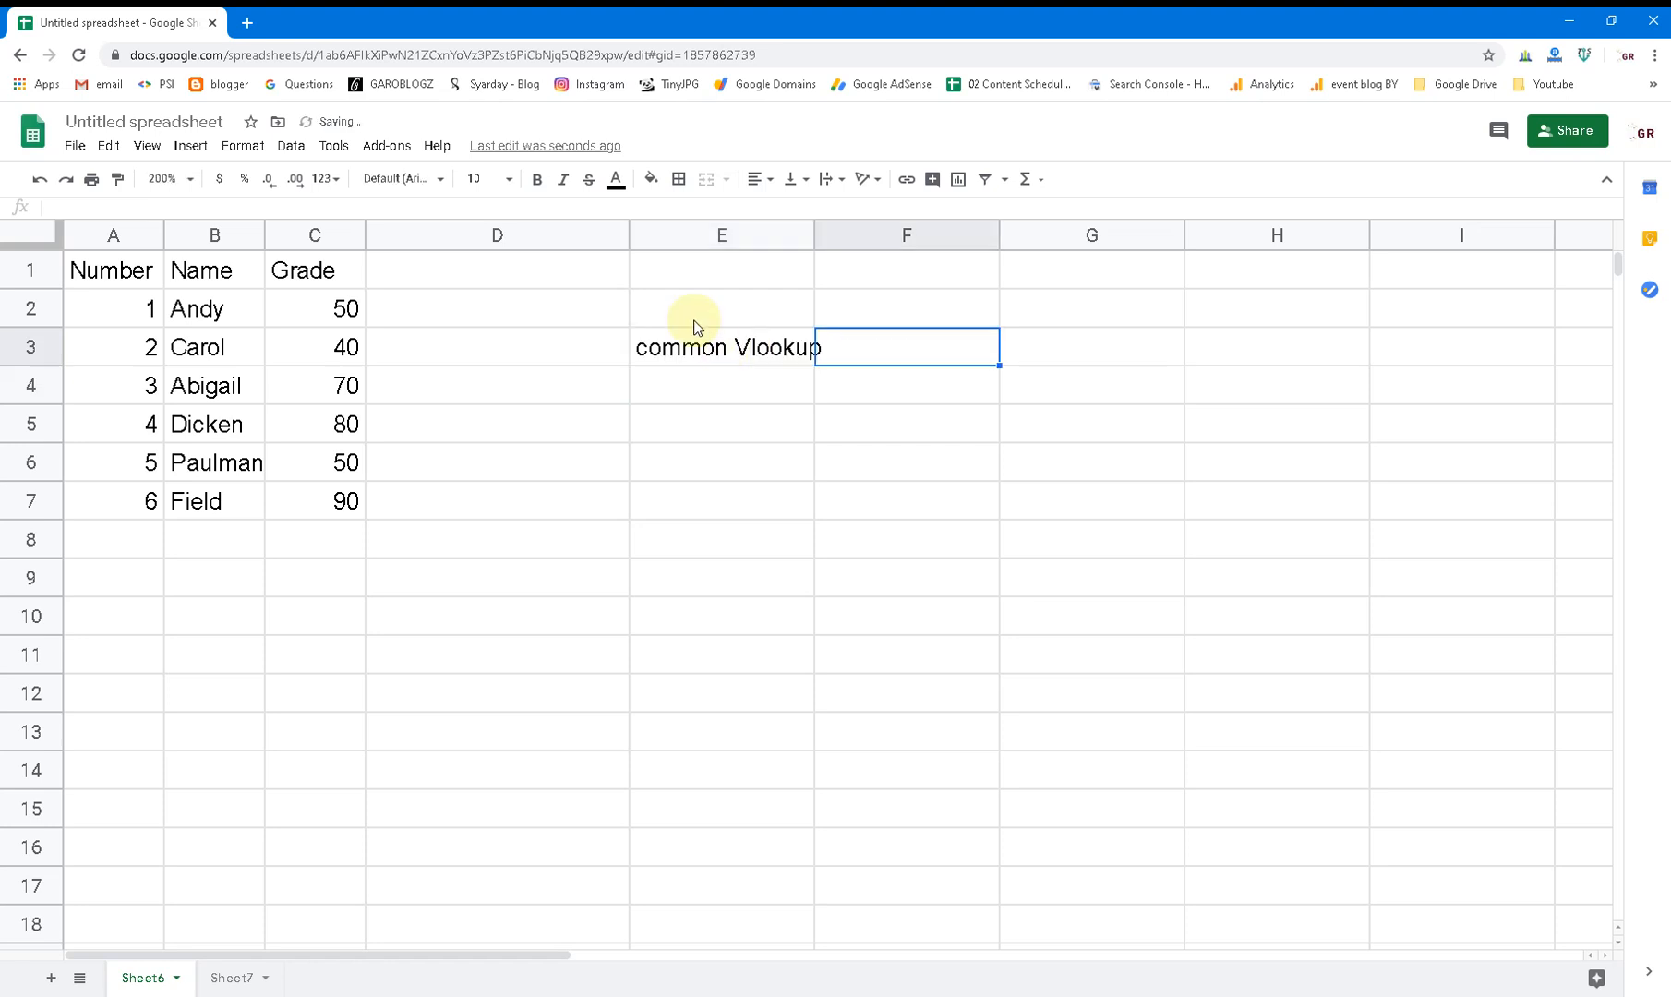
pyautogui.moveTo(814, 235); pyautogui.dragTo(944, 242)
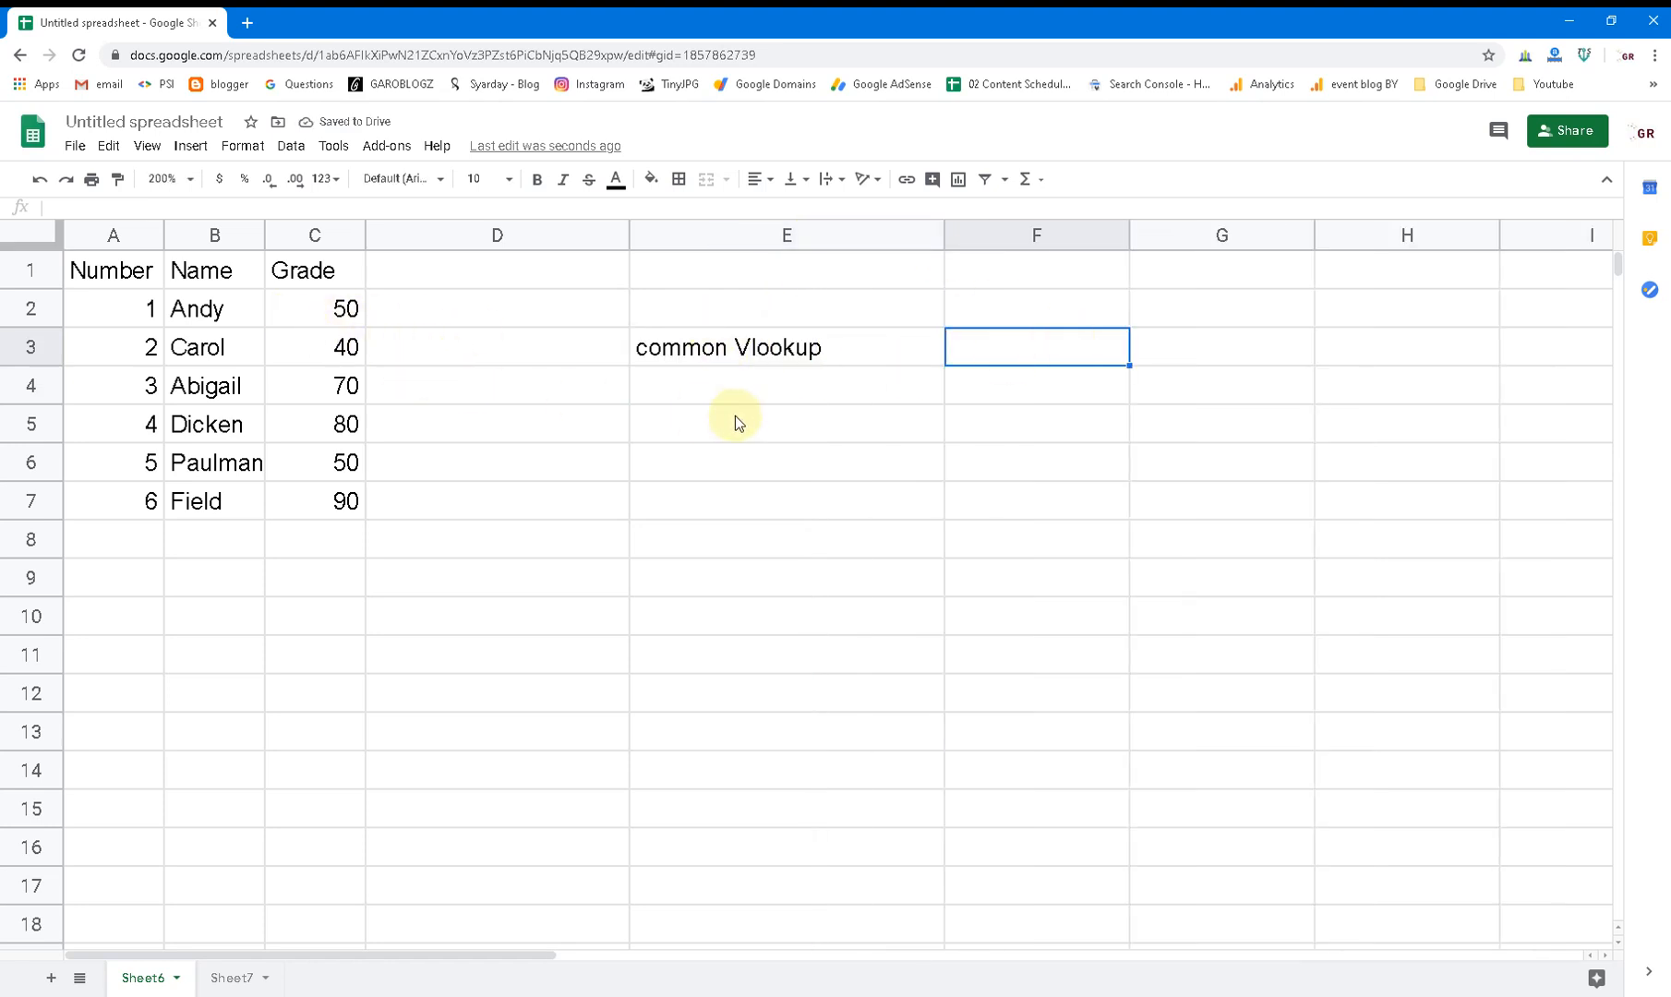
# - Enter the name from cell B4 in F3 and start a VLOOKUP formula in G3 with F3 as the search key
pyautogui.write('Abigail')
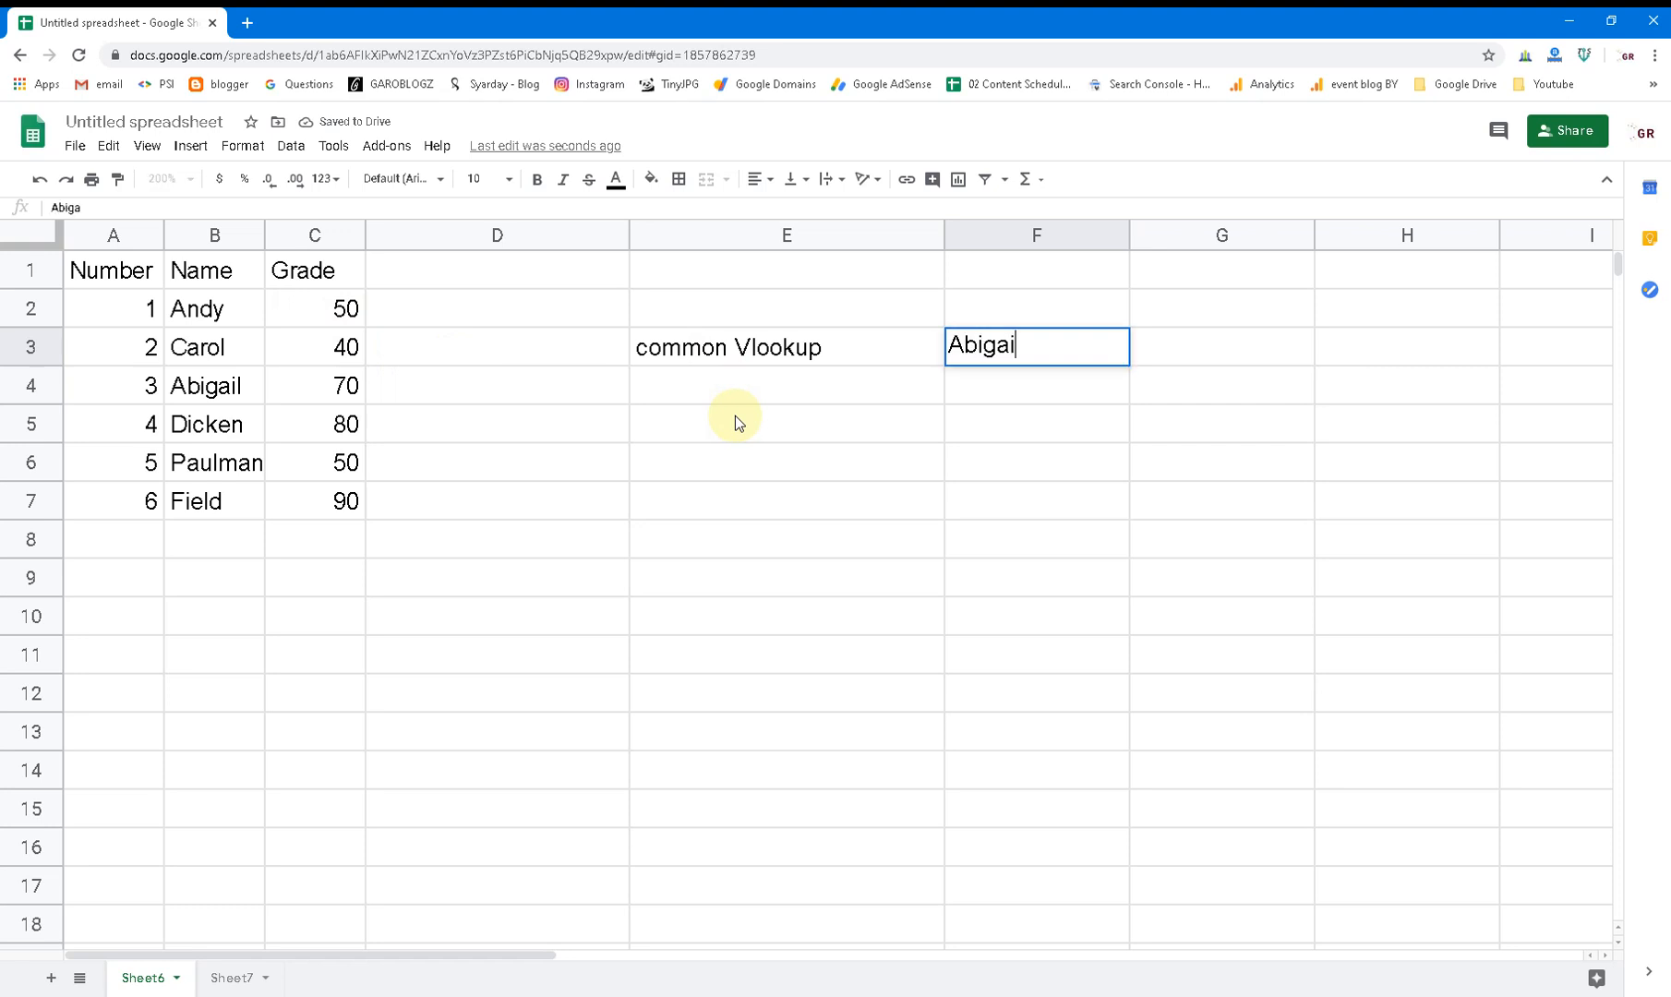
pyautogui.press('Tab')
pyautogui.write('=vlook')
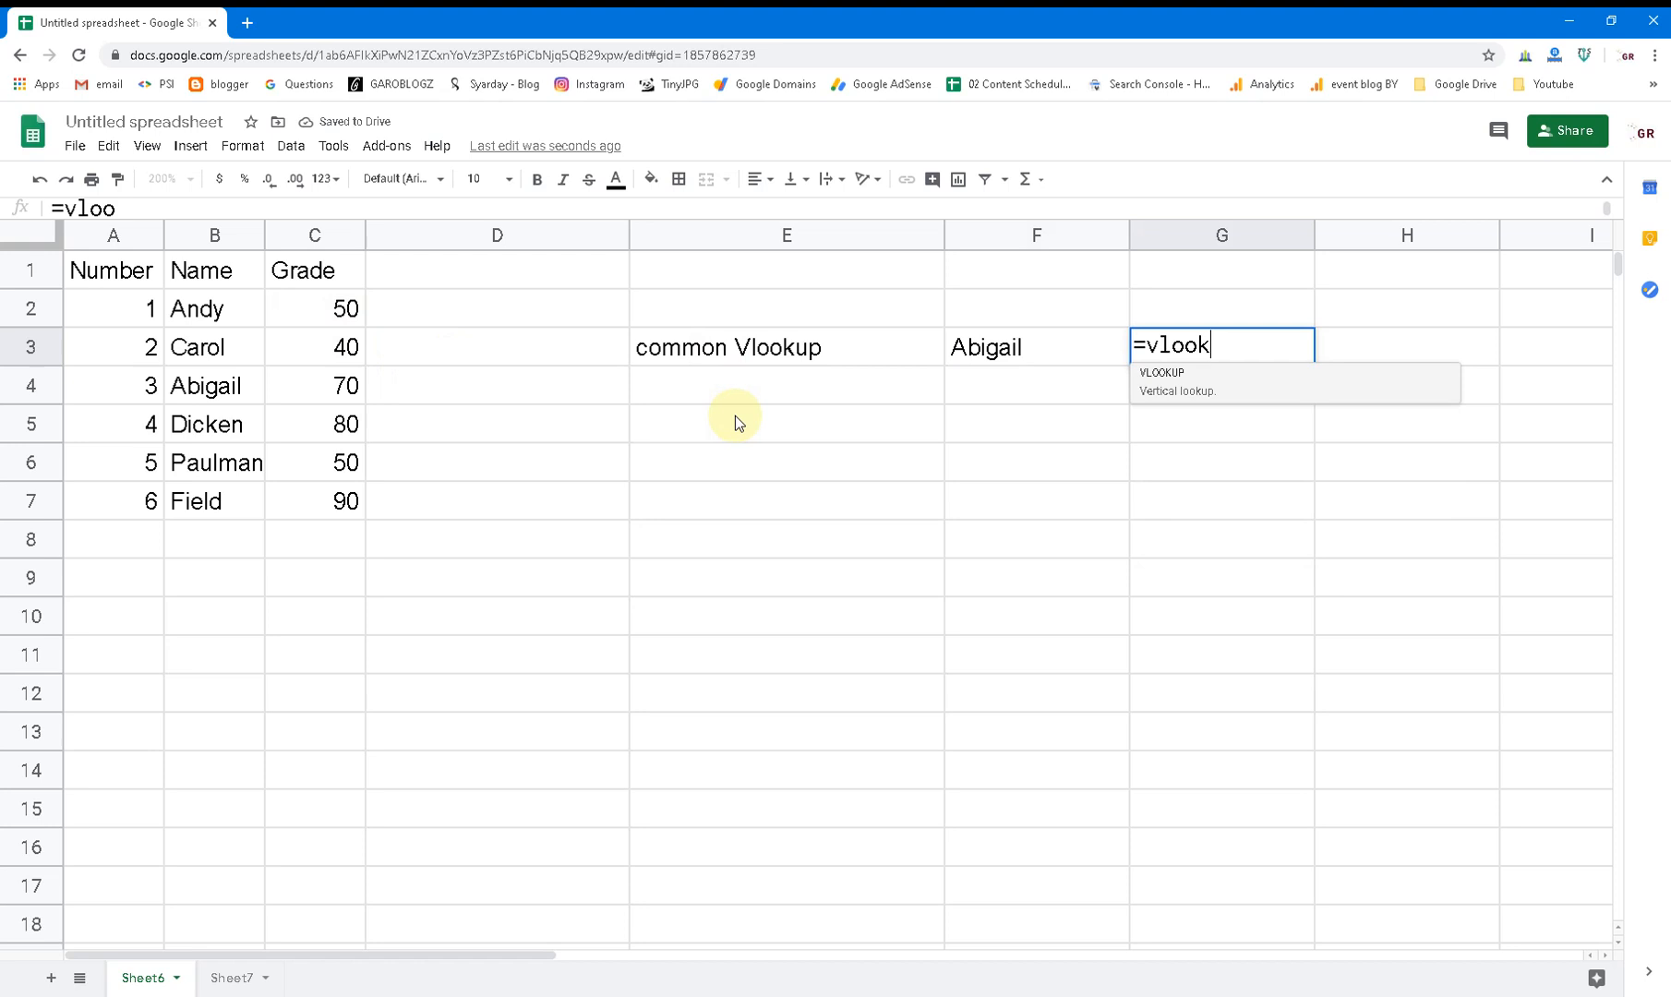
pyautogui.press('Tab')
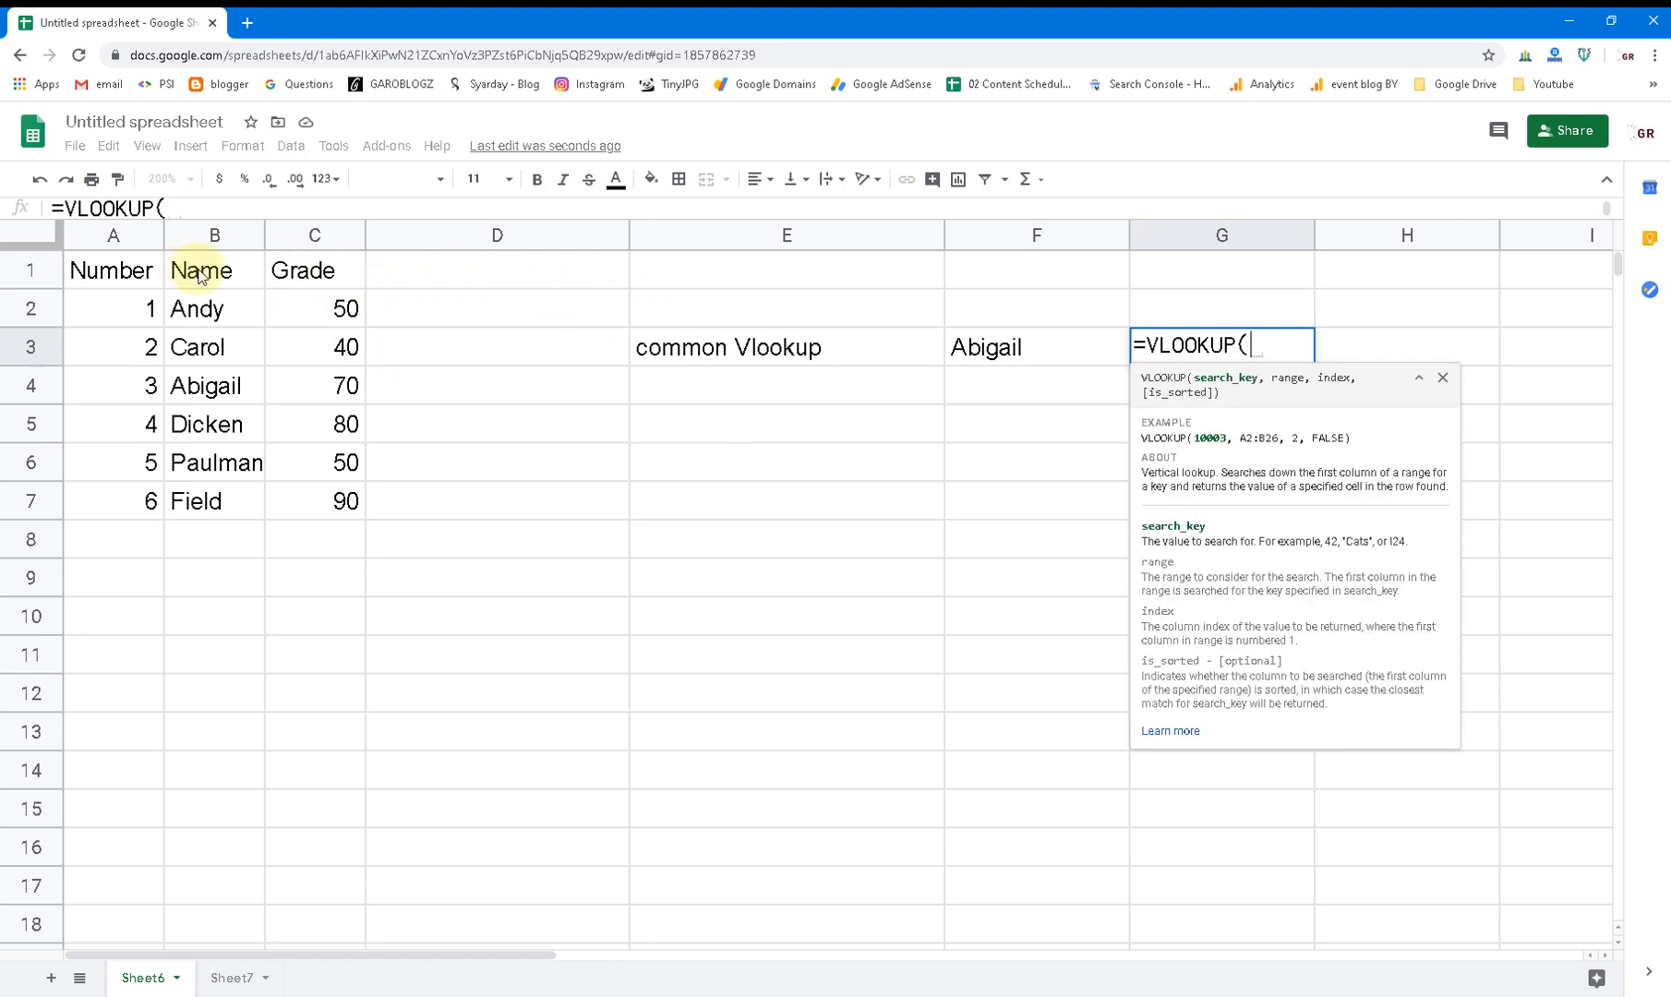
pyautogui.moveTo(198, 270); pyautogui.dragTo(319, 511)
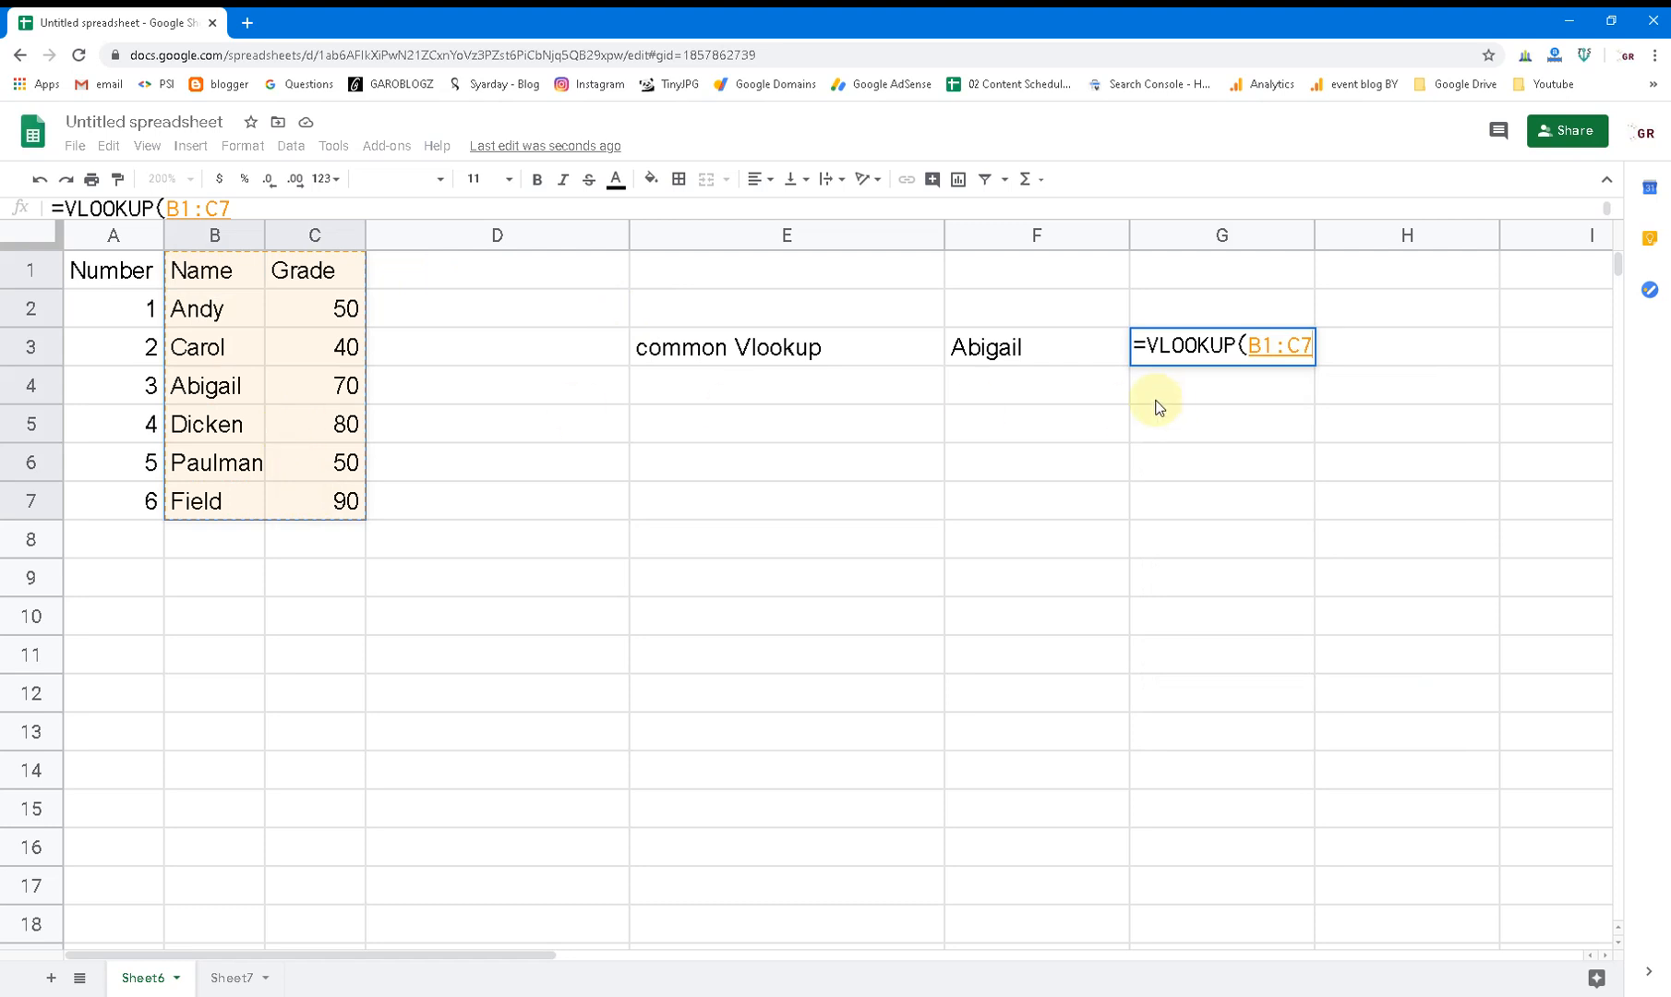
pyautogui.click(1049, 360)
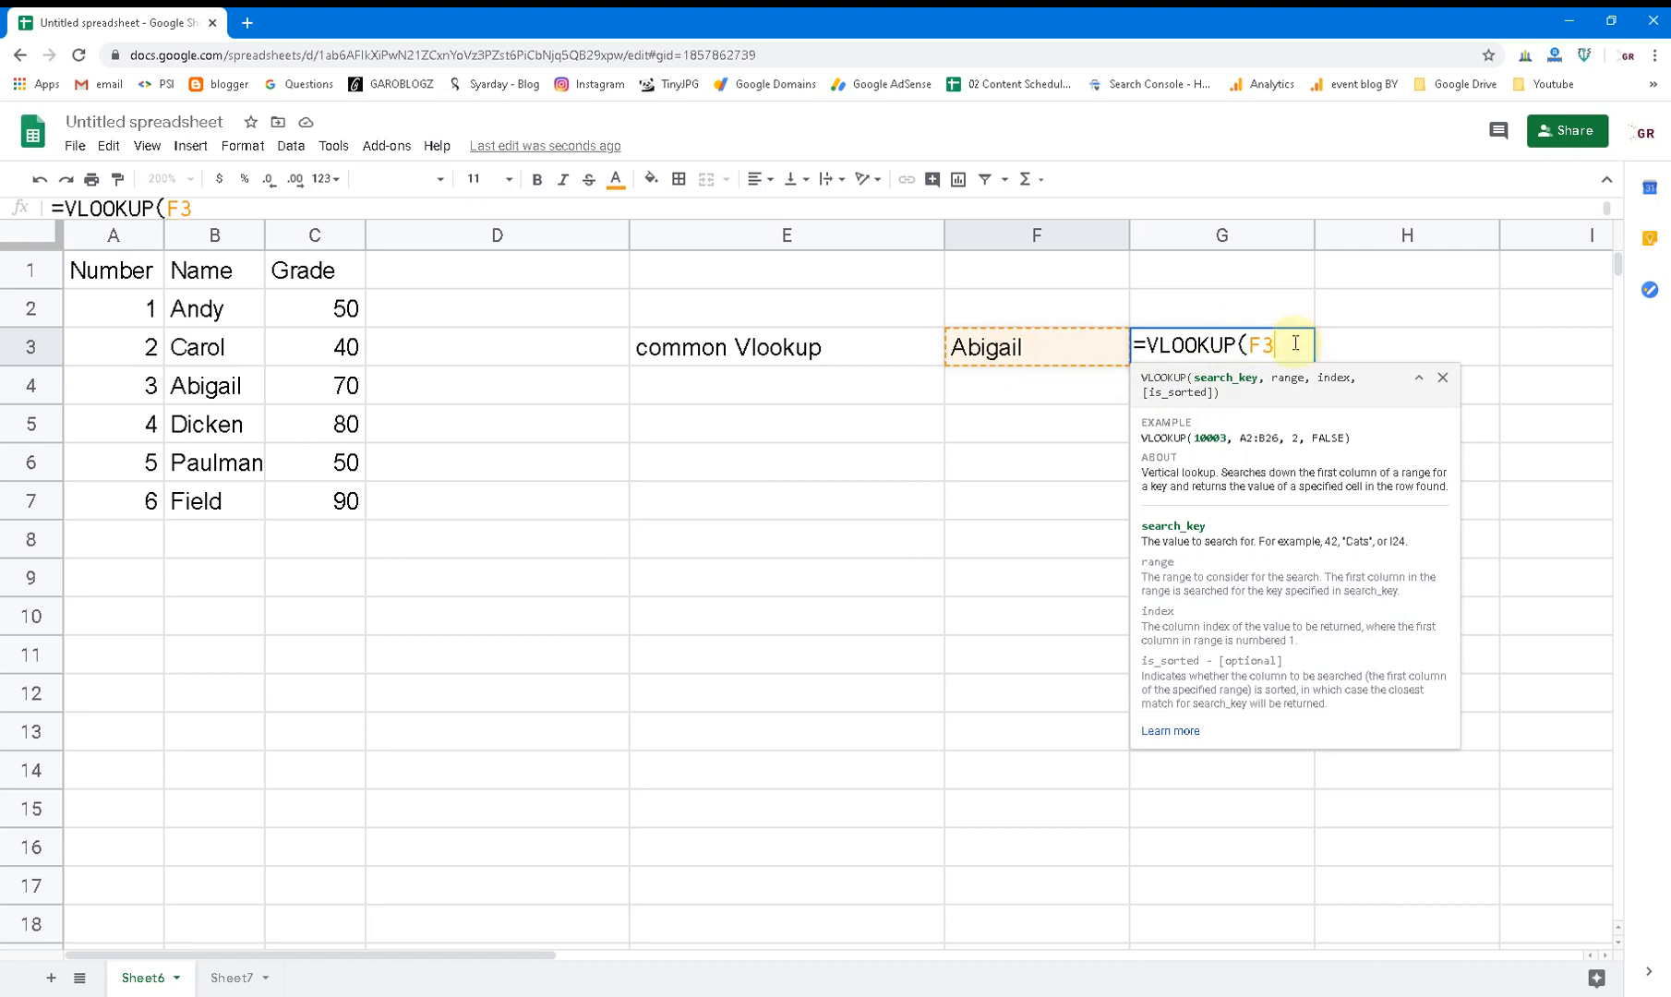
pyautogui.write('m,')
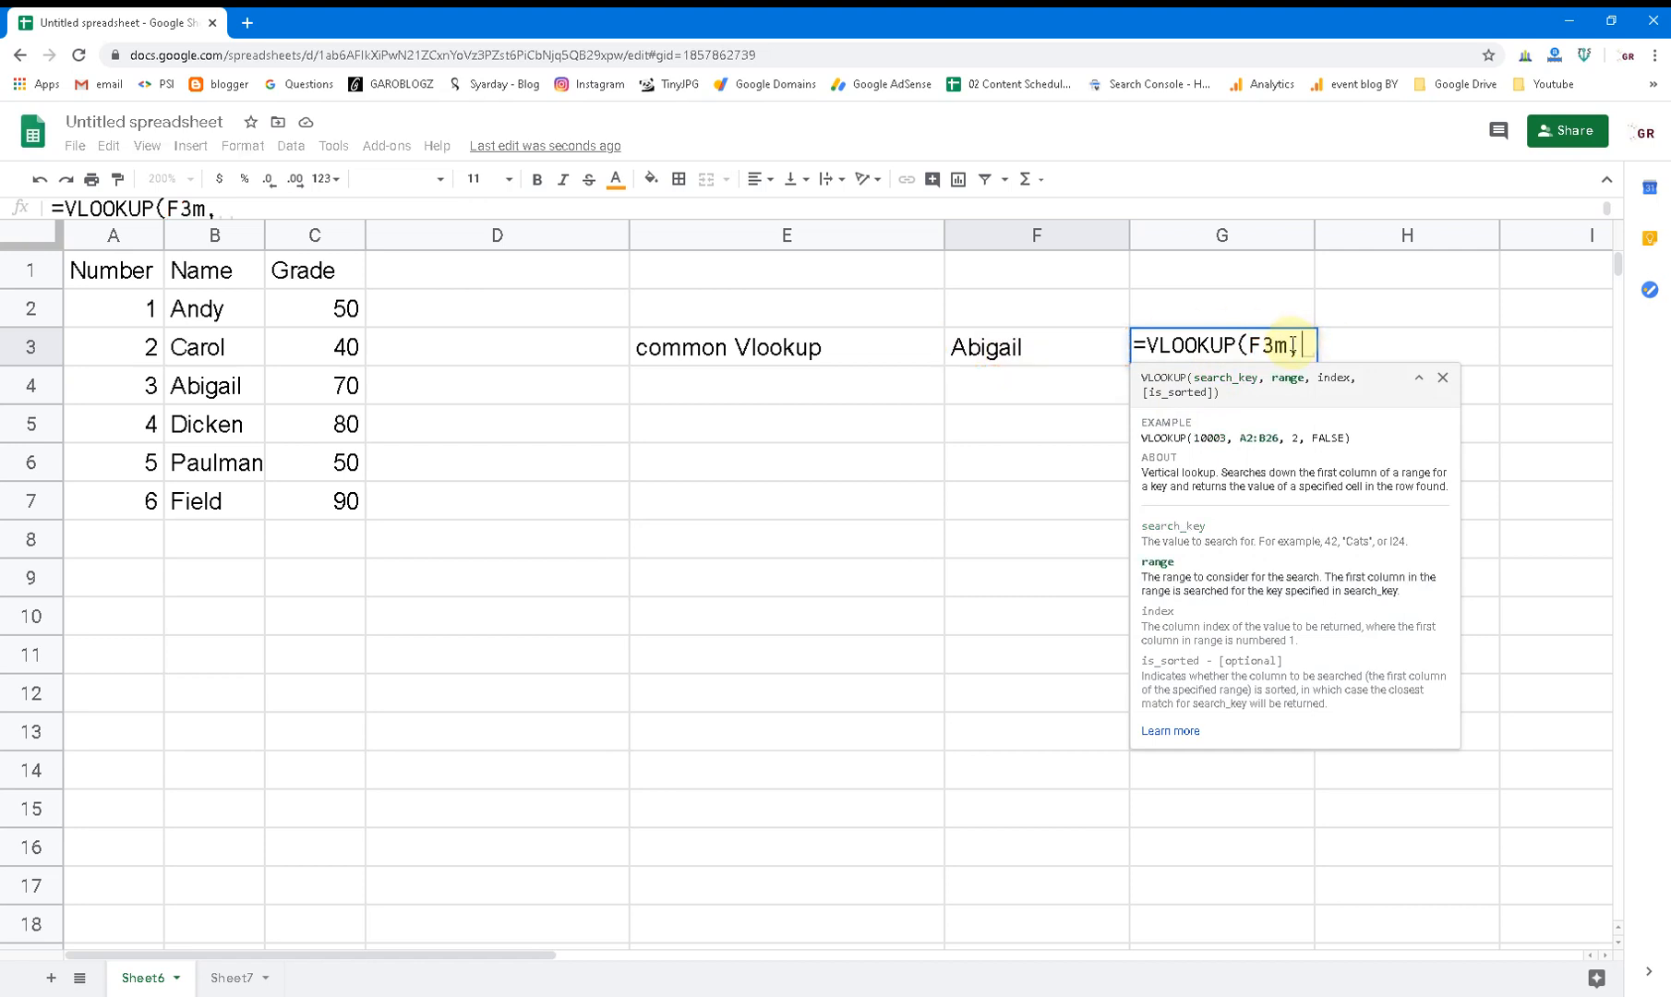
pyautogui.press('BackSpace')
pyautogui.press('BackSpace')
pyautogui.write(',')
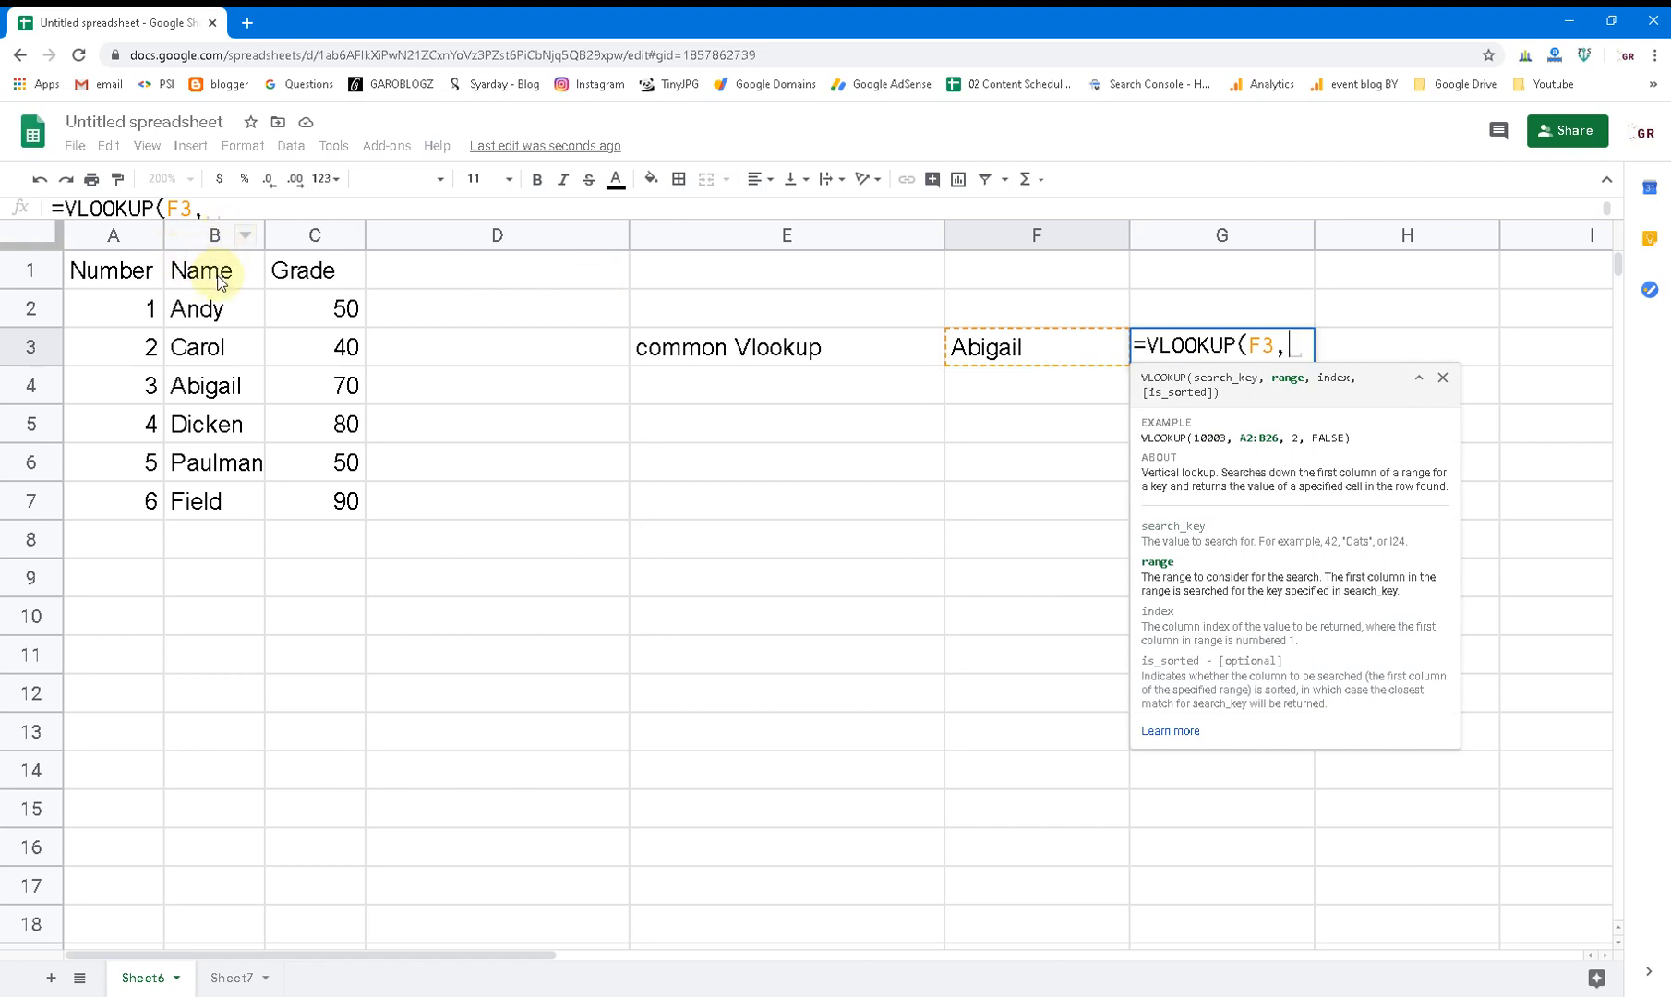
# - Complete the G3 formula with range B1:C7, column index 2 and is_sorted 0, giving =VLOOKUP(F3,B1:C7,2,0)
pyautogui.moveTo(218, 282); pyautogui.dragTo(304, 502)
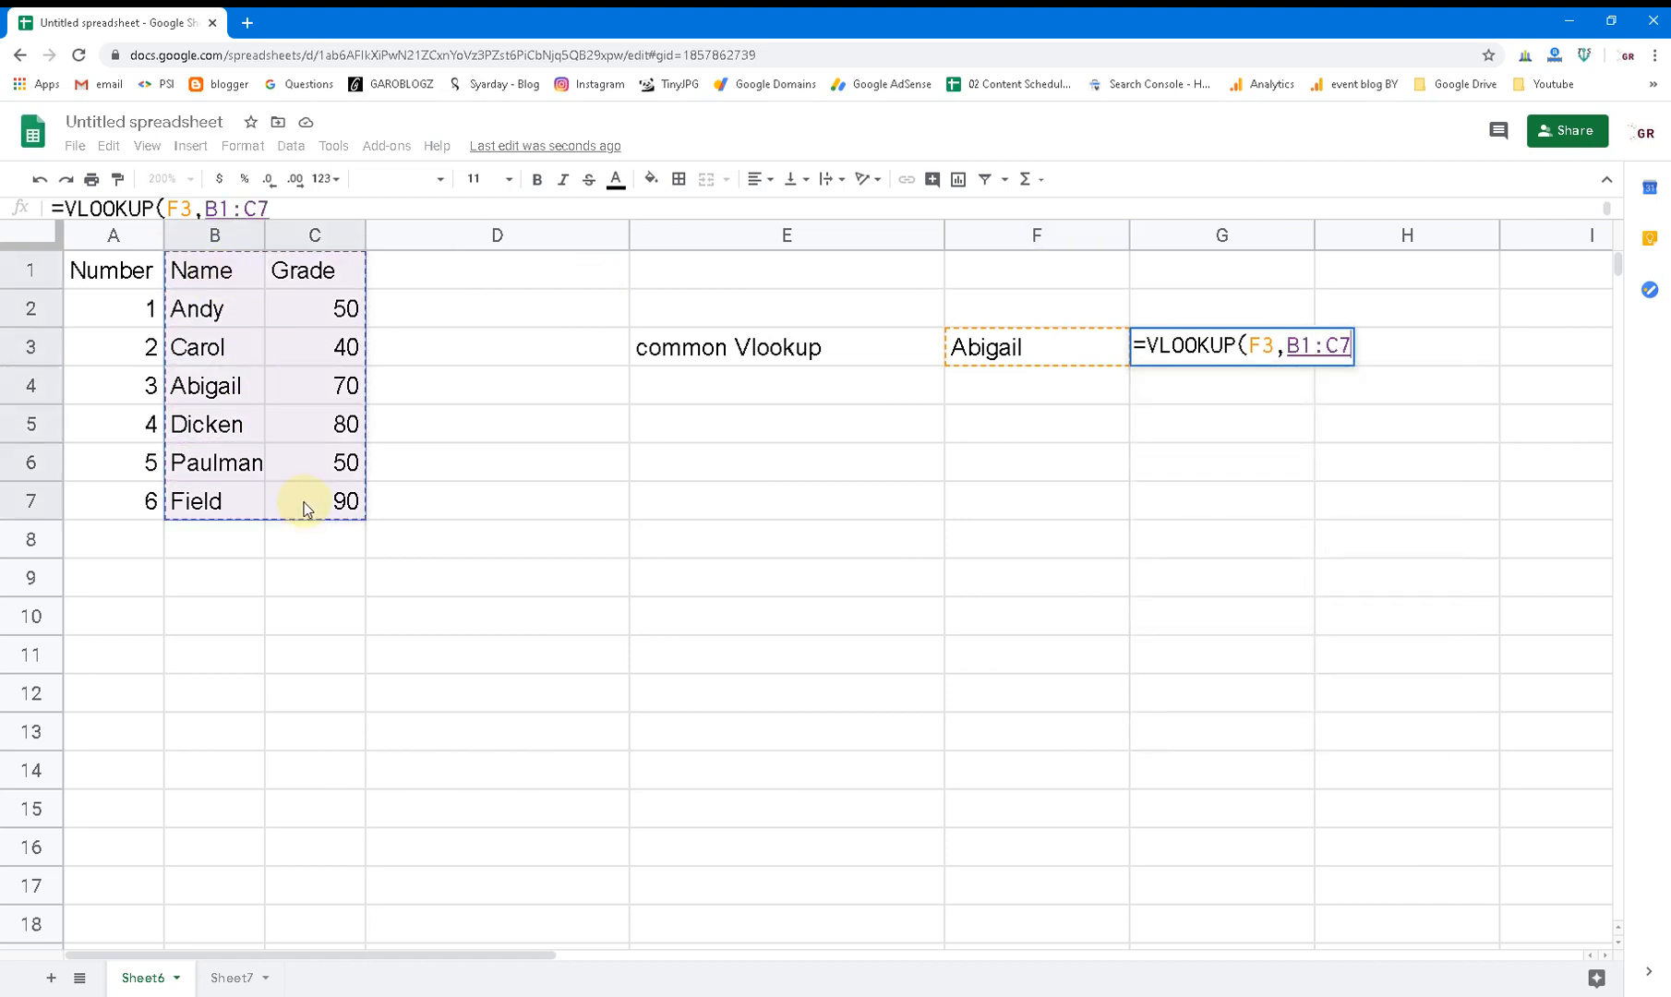
pyautogui.write(',')
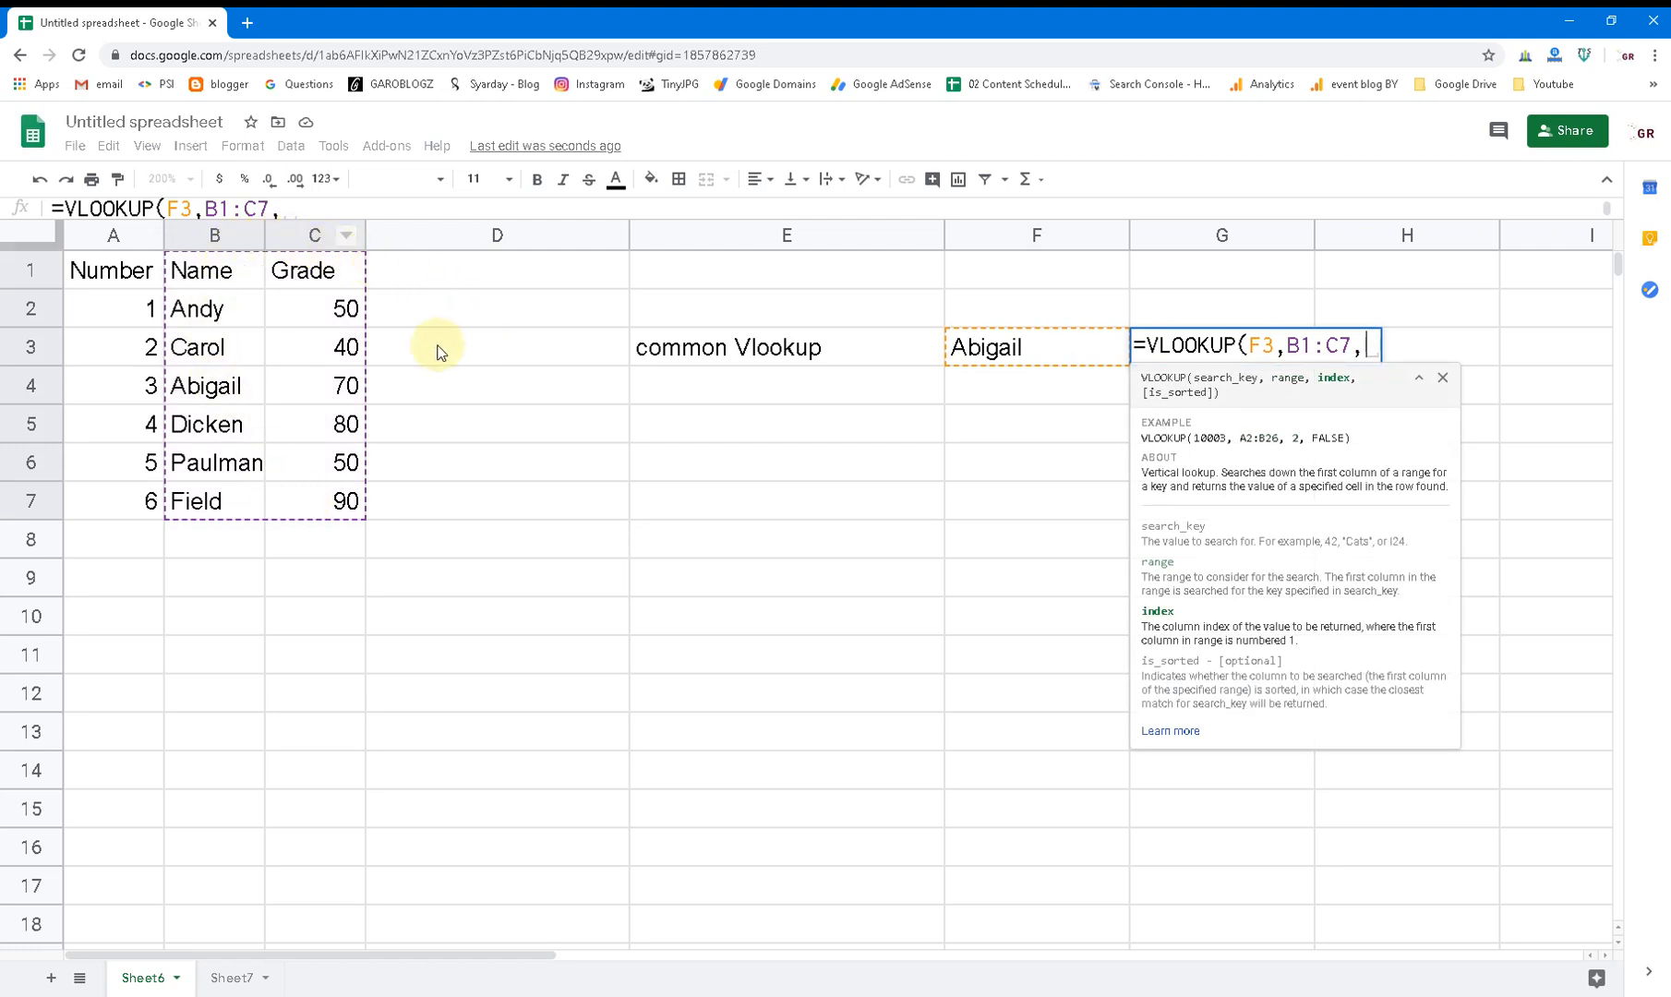
pyautogui.write('2')
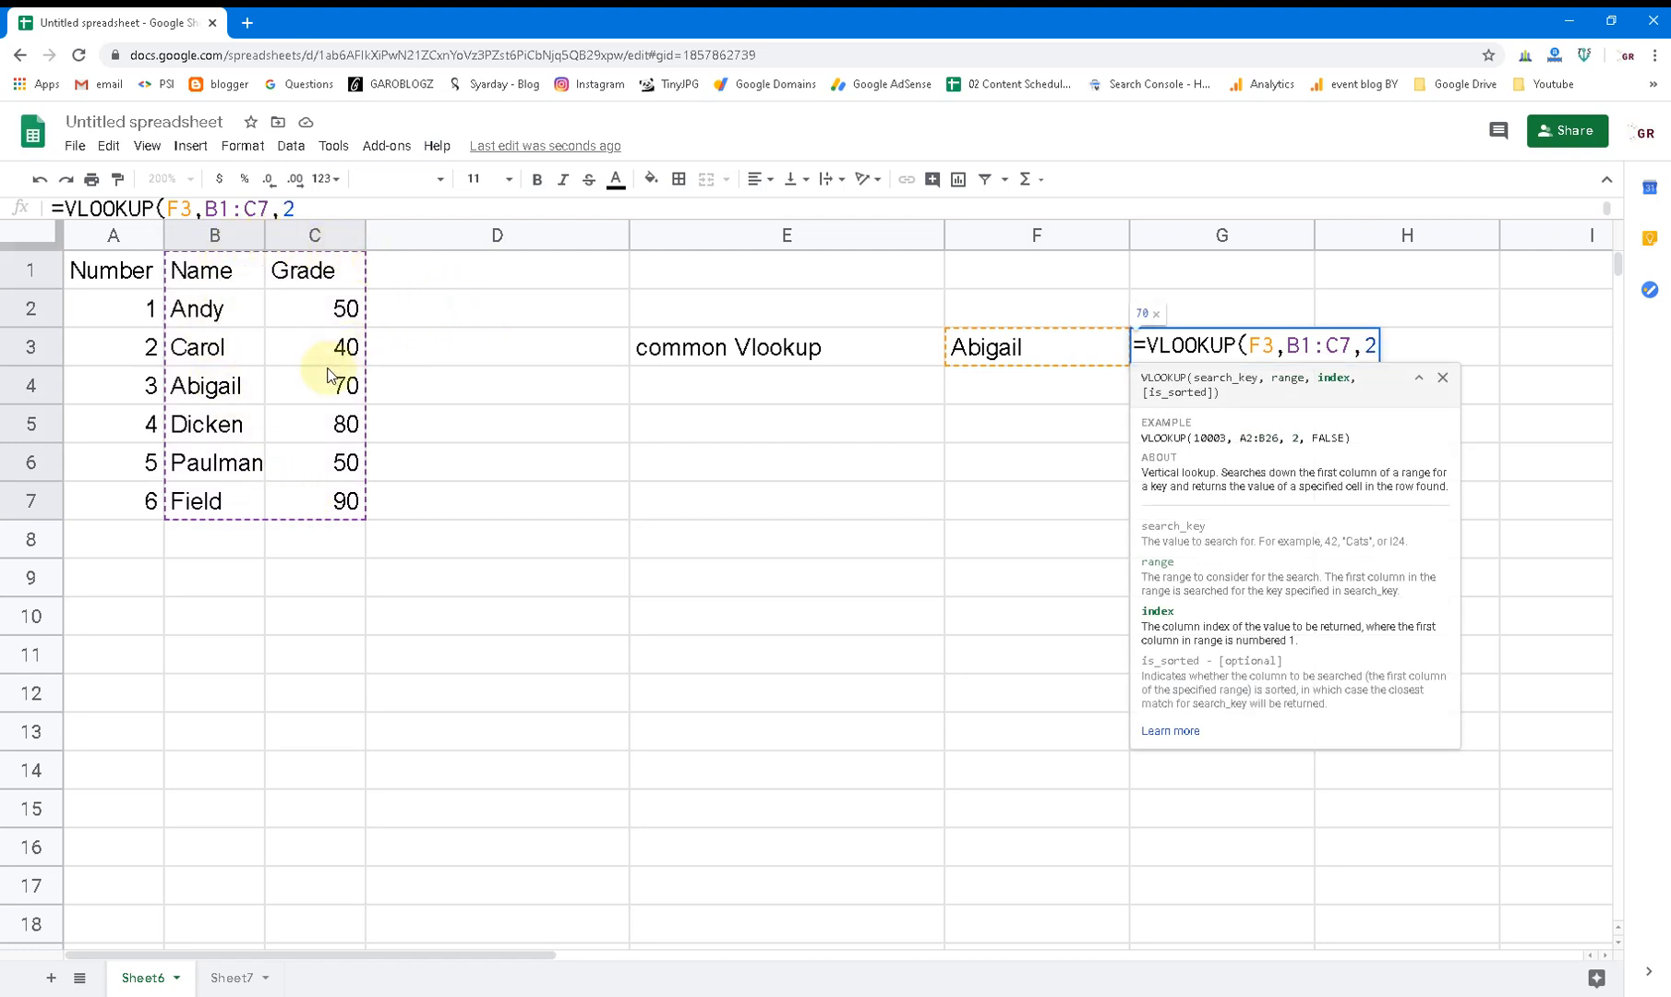
pyautogui.write(',')
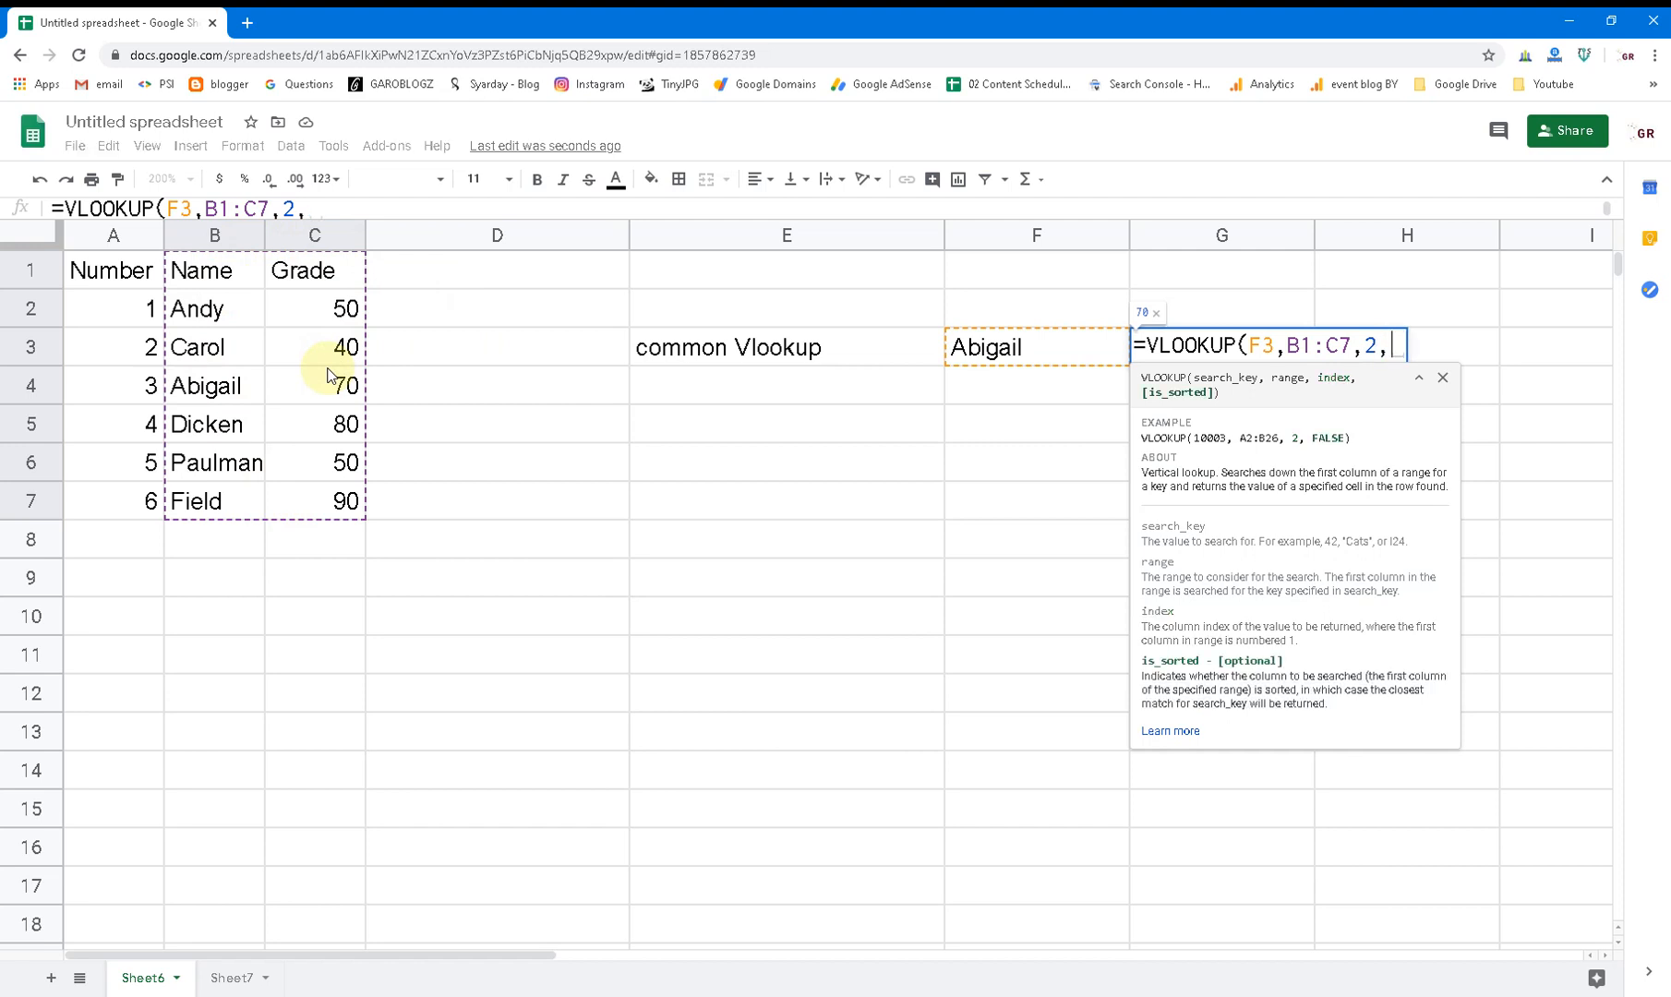
pyautogui.write('0')
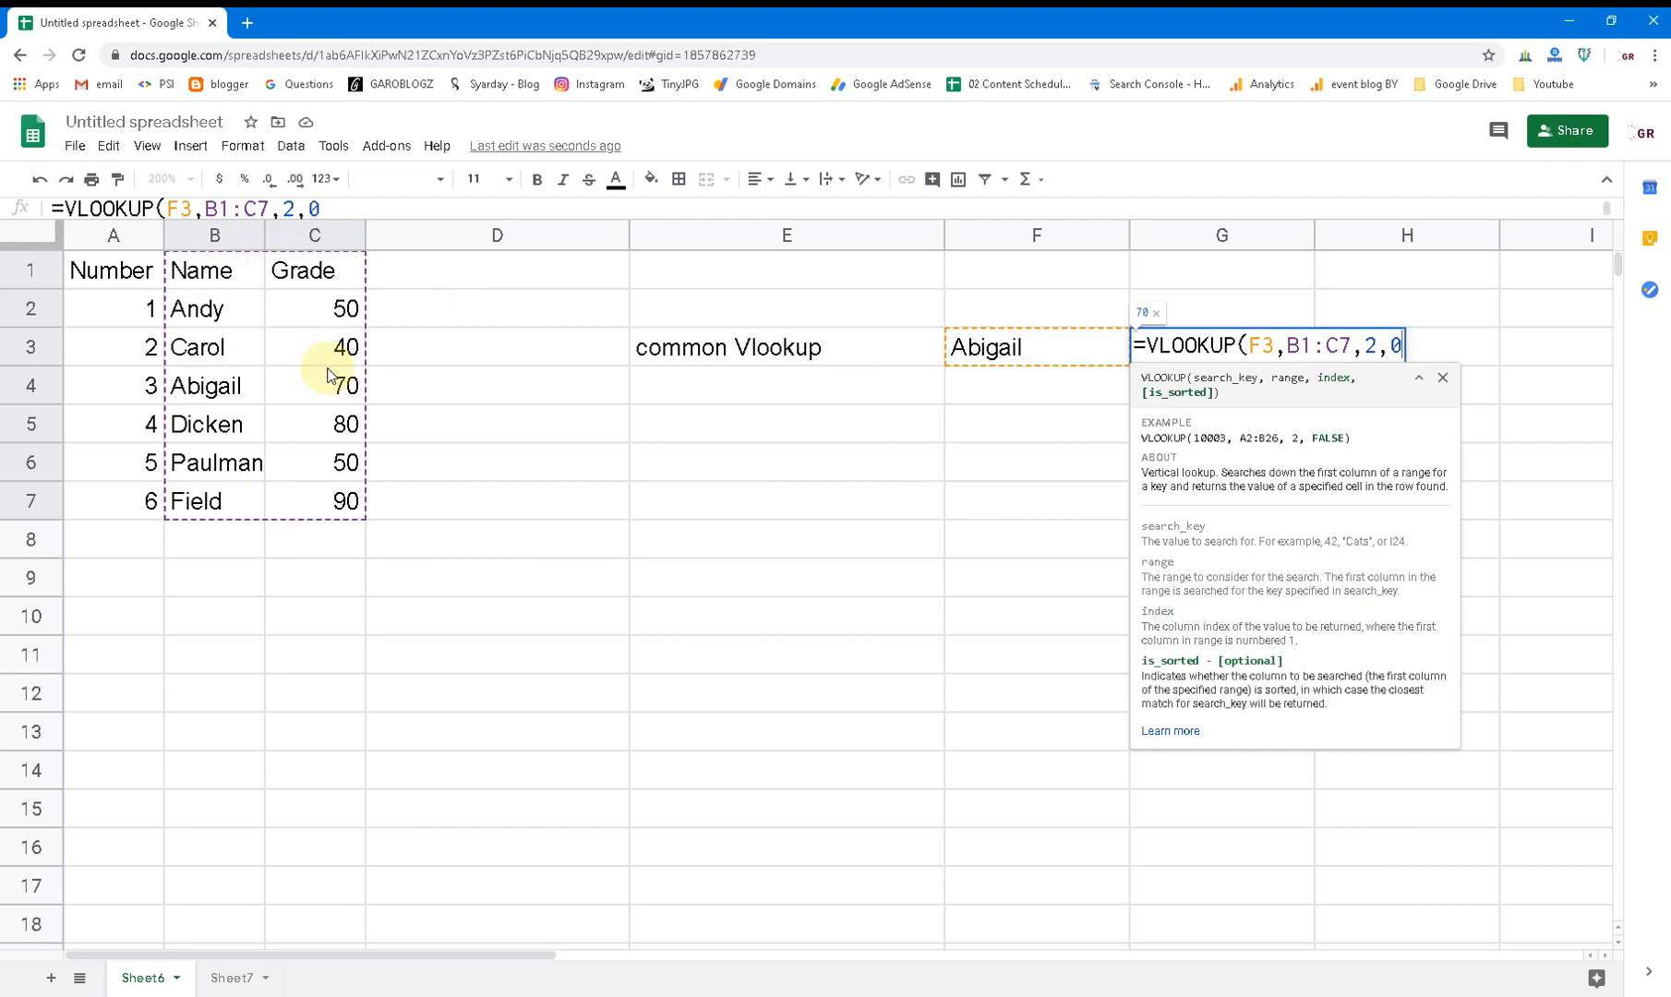
pyautogui.write(')')
pyautogui.press('Return')
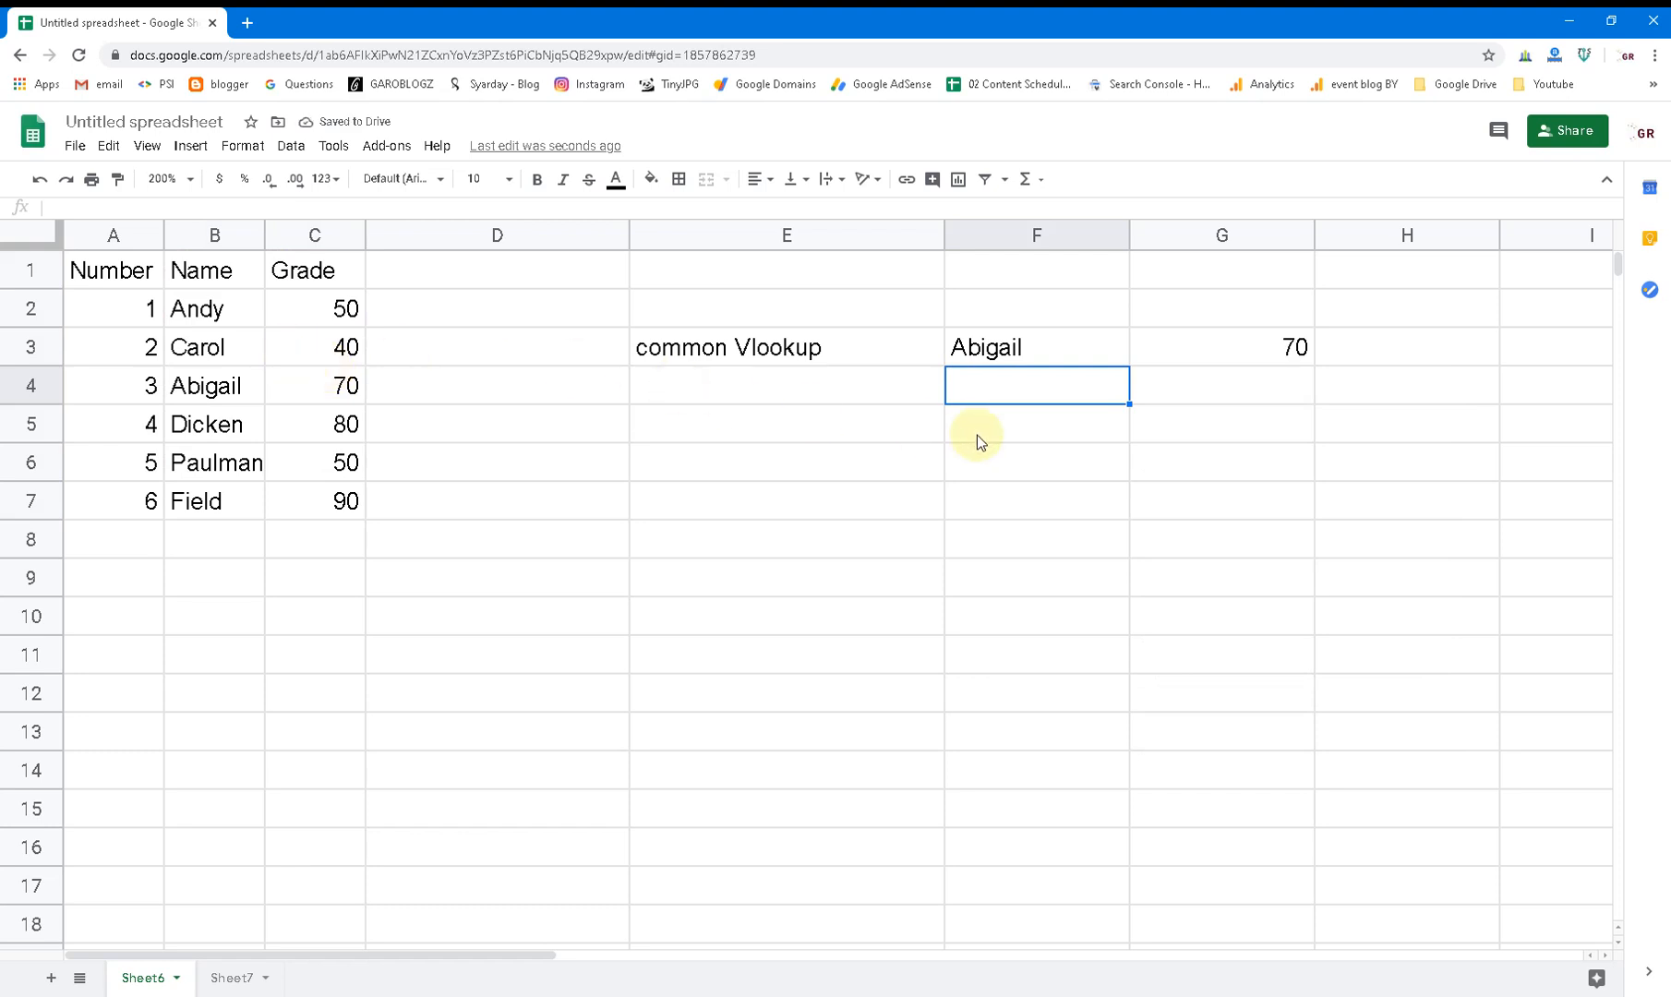
# - Enter the label "Vlookup (2nd column)" in cell E4
pyautogui.click(801, 382)
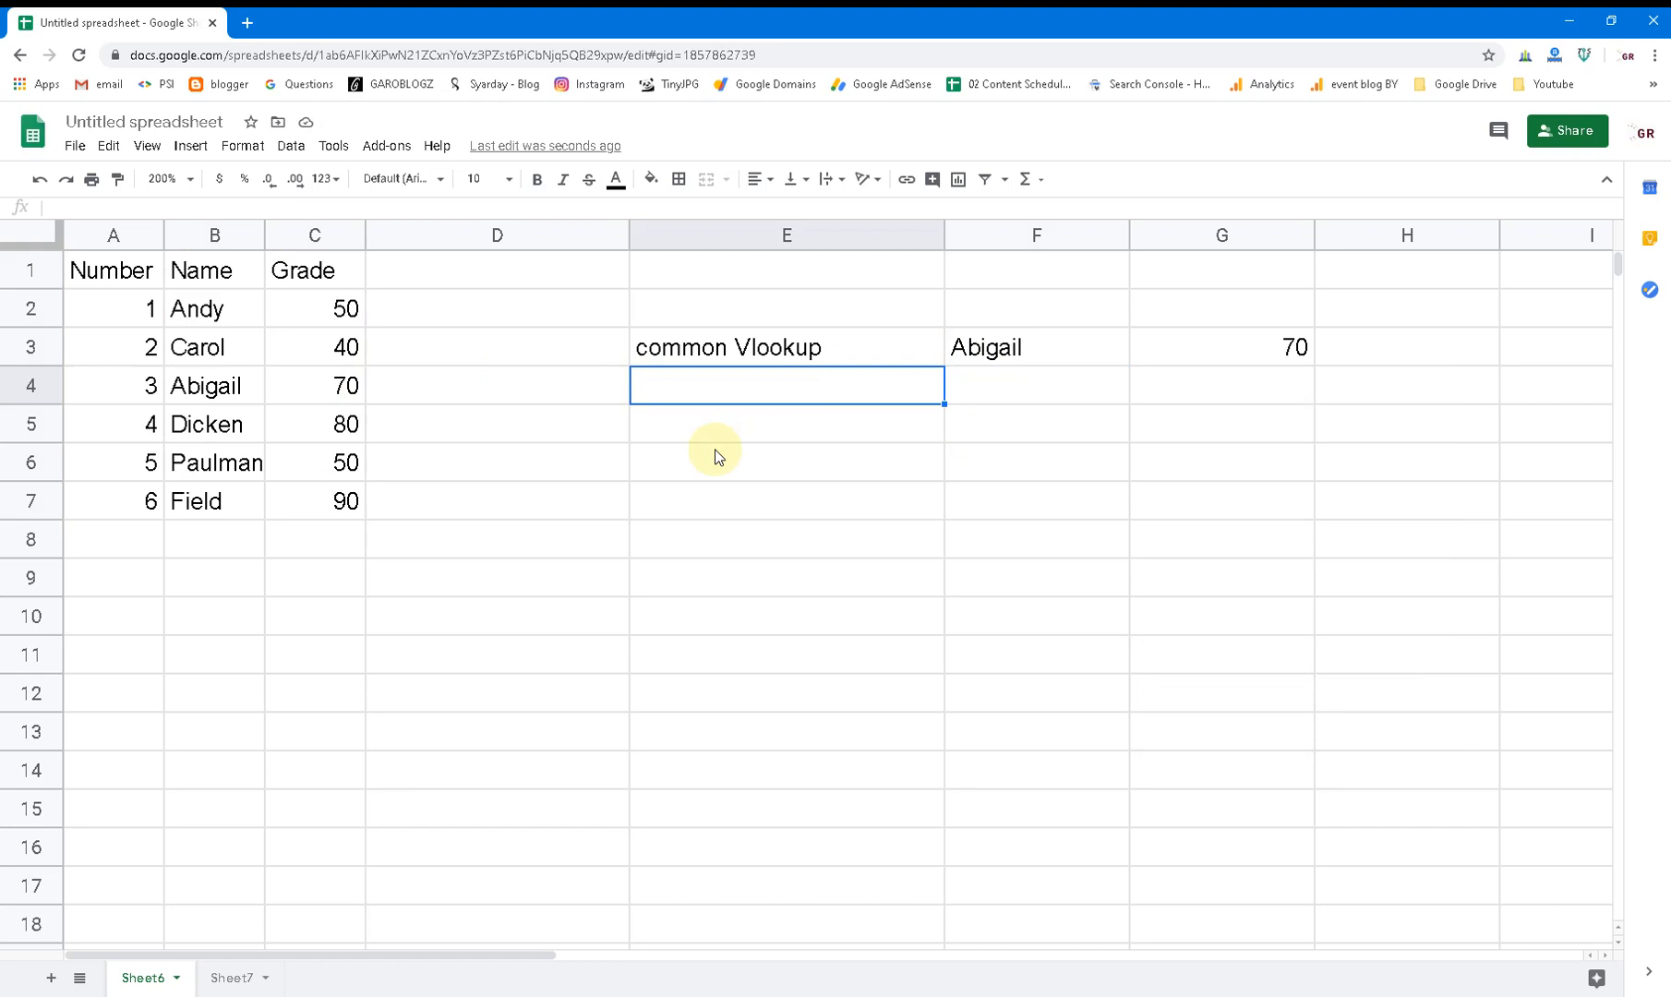
pyautogui.write('Vlookup as')
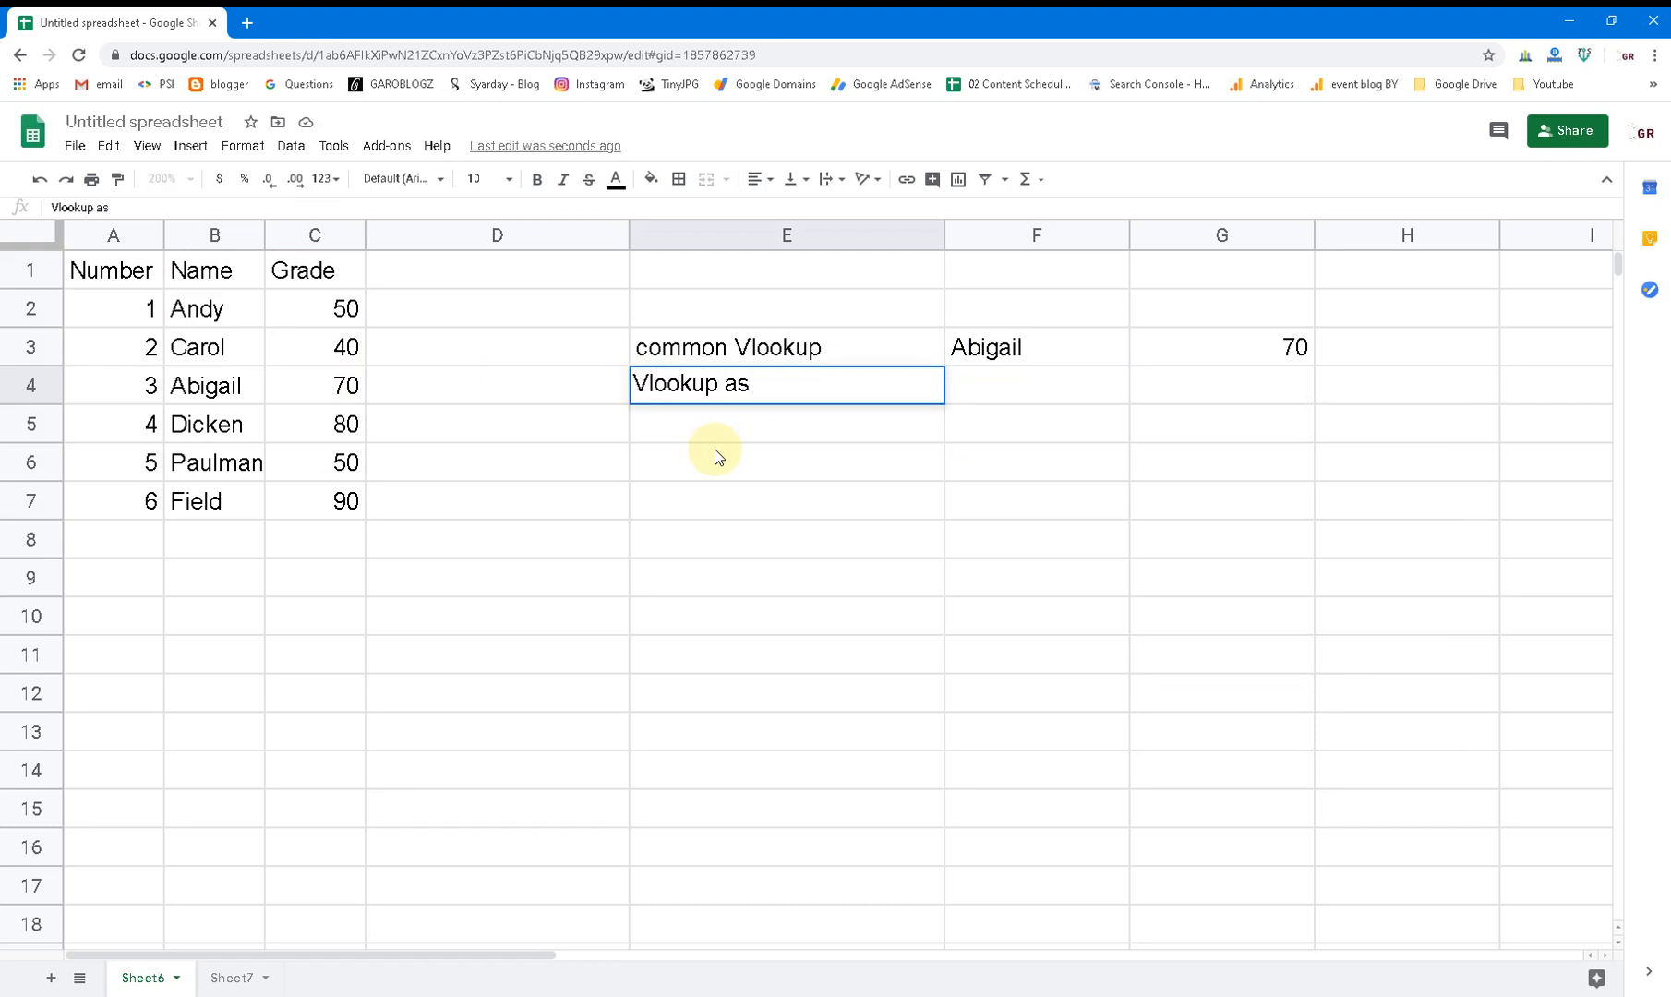
pyautogui.write(' 2')
pyautogui.press('BackSpace')
pyautogui.press('BackSpace')
pyautogui.press('BackSpace')
pyautogui.press('BackSpace')
pyautogui.write('(2nd column)')
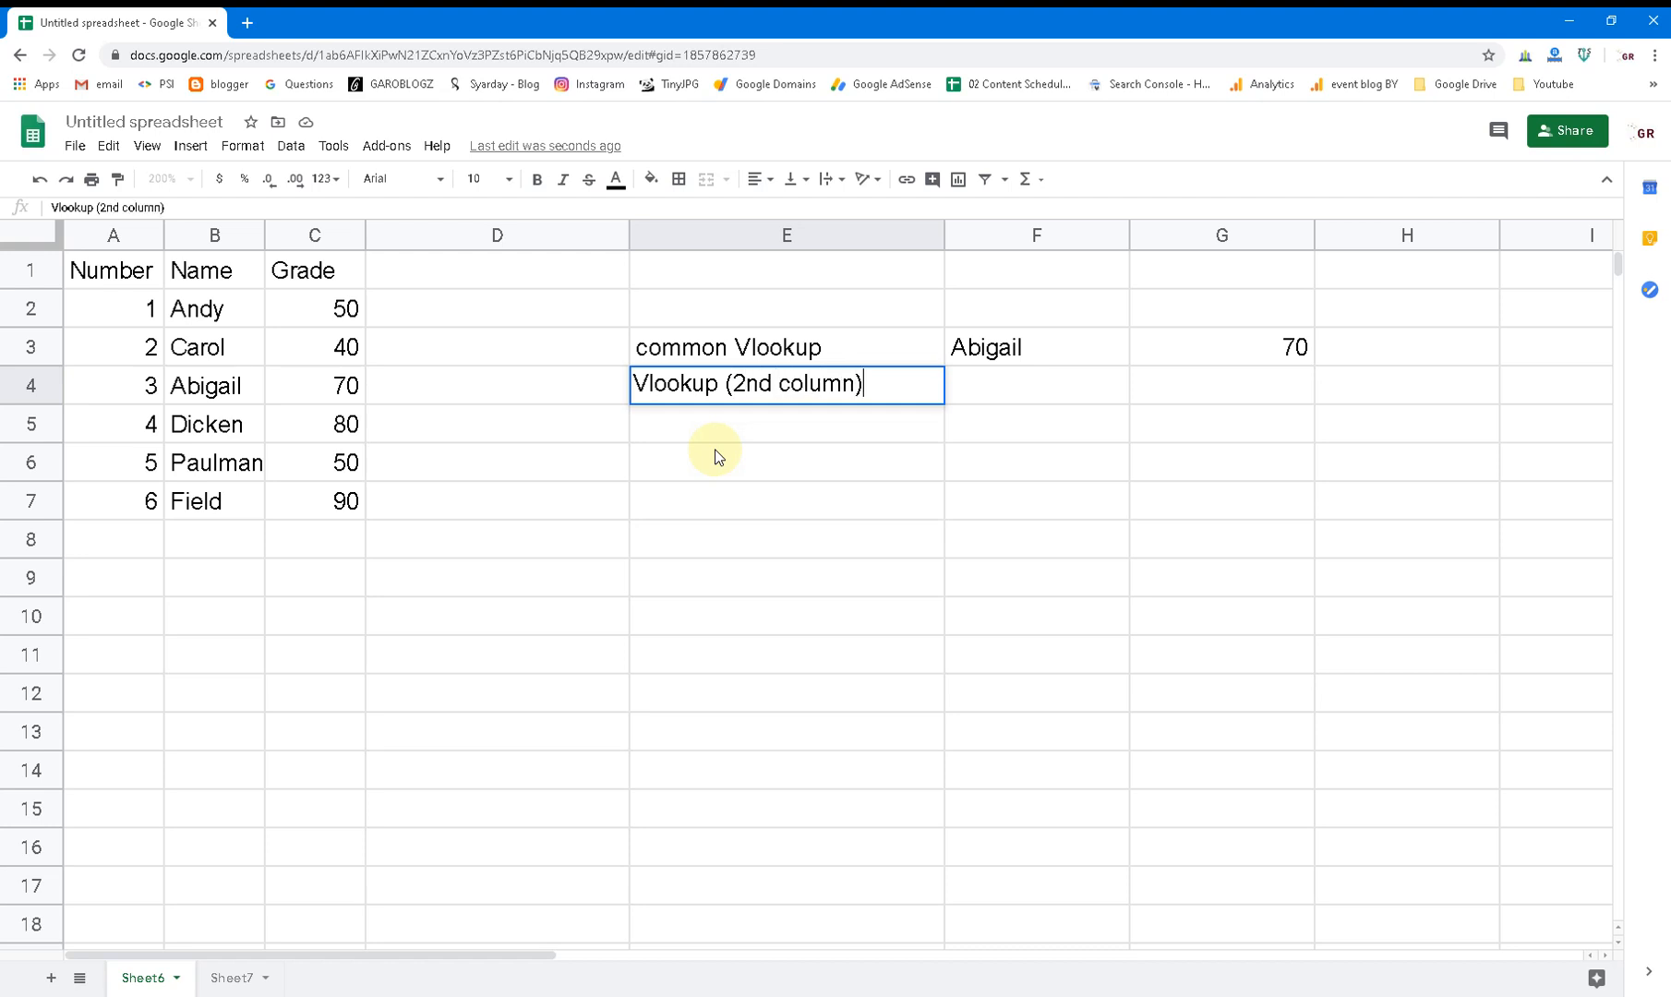
pyautogui.press('Return')
# - Enter the grade 70 in cell F4 as the lookup value for the second-column lookup
pyautogui.press('Up')
pyautogui.press('Right')
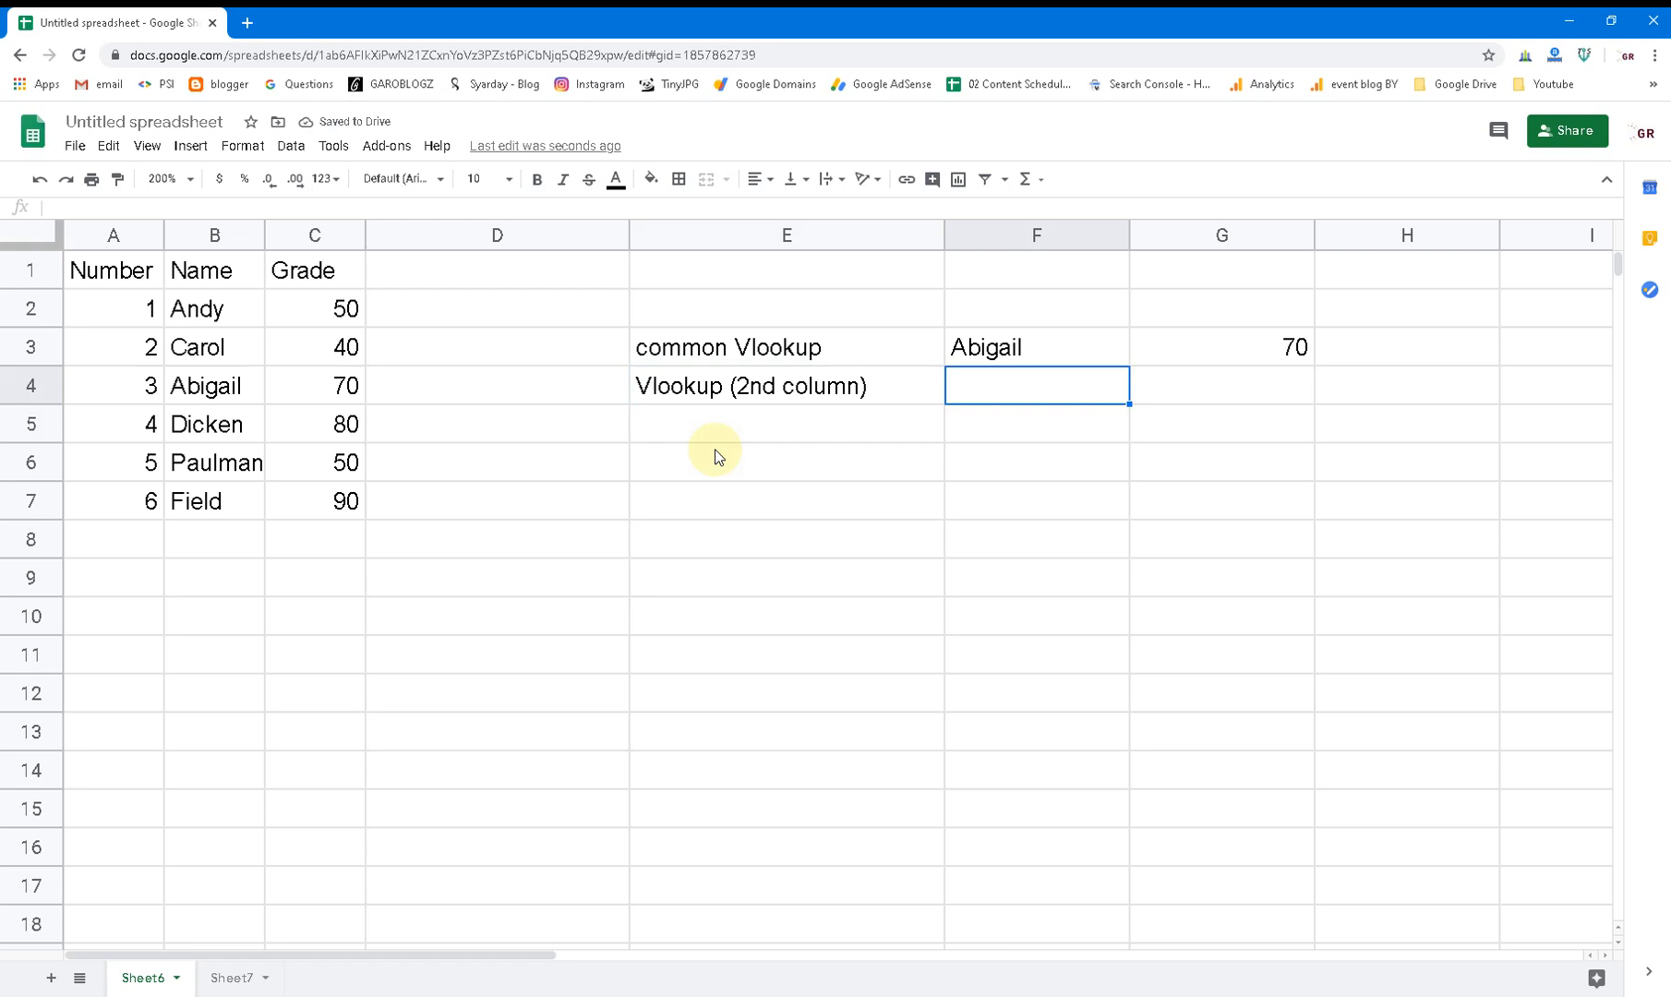
pyautogui.write('70')
pyautogui.press('Tab')
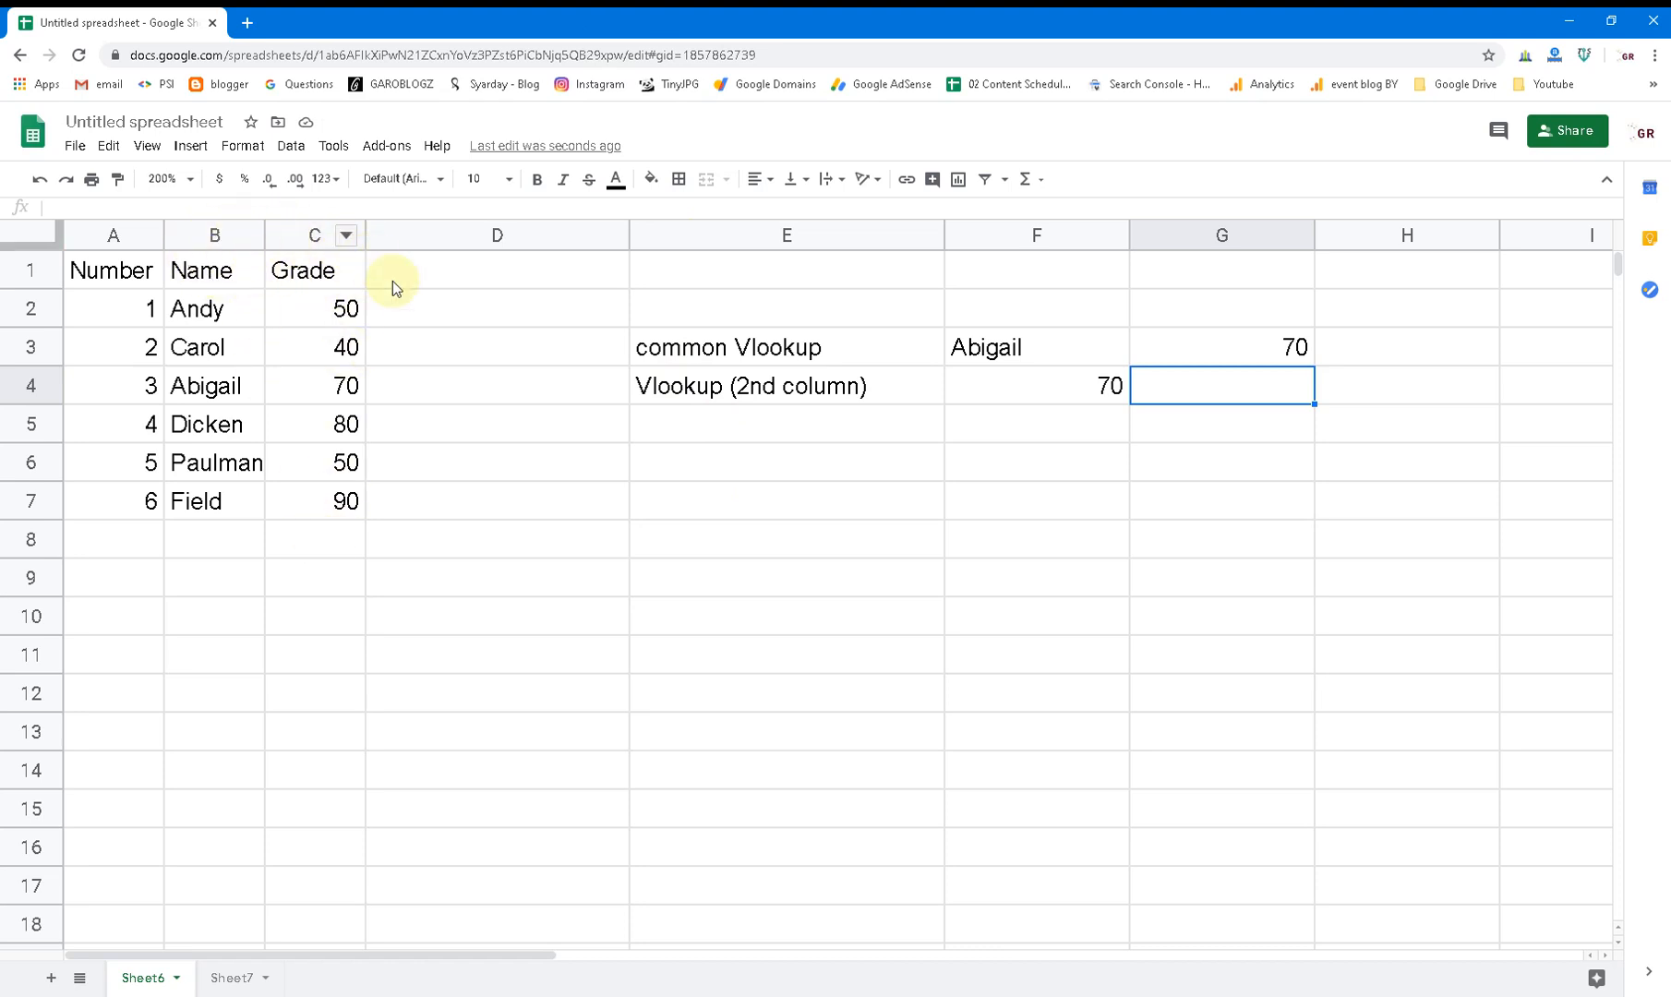
# - Build a rearranged table in cell E7 with the Grade column before the Name column, using ={C1:C7,B1:B7}
pyautogui.click(693, 499)
pyautogui.click(569, 499)
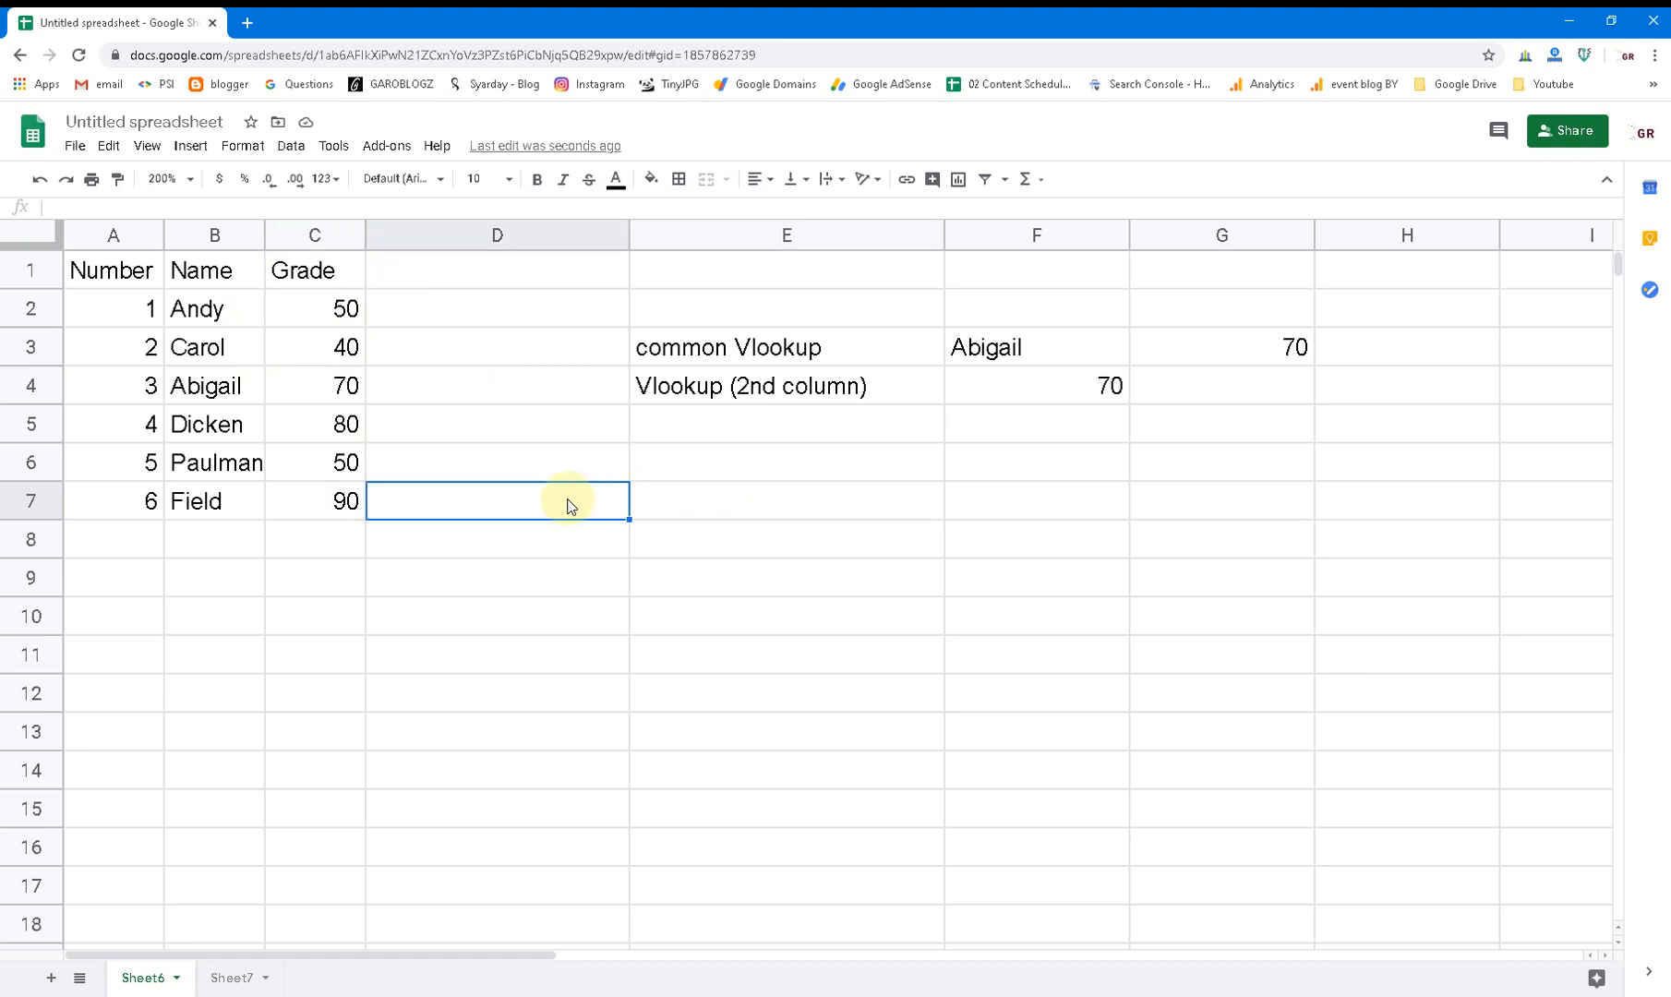
pyautogui.click(693, 500)
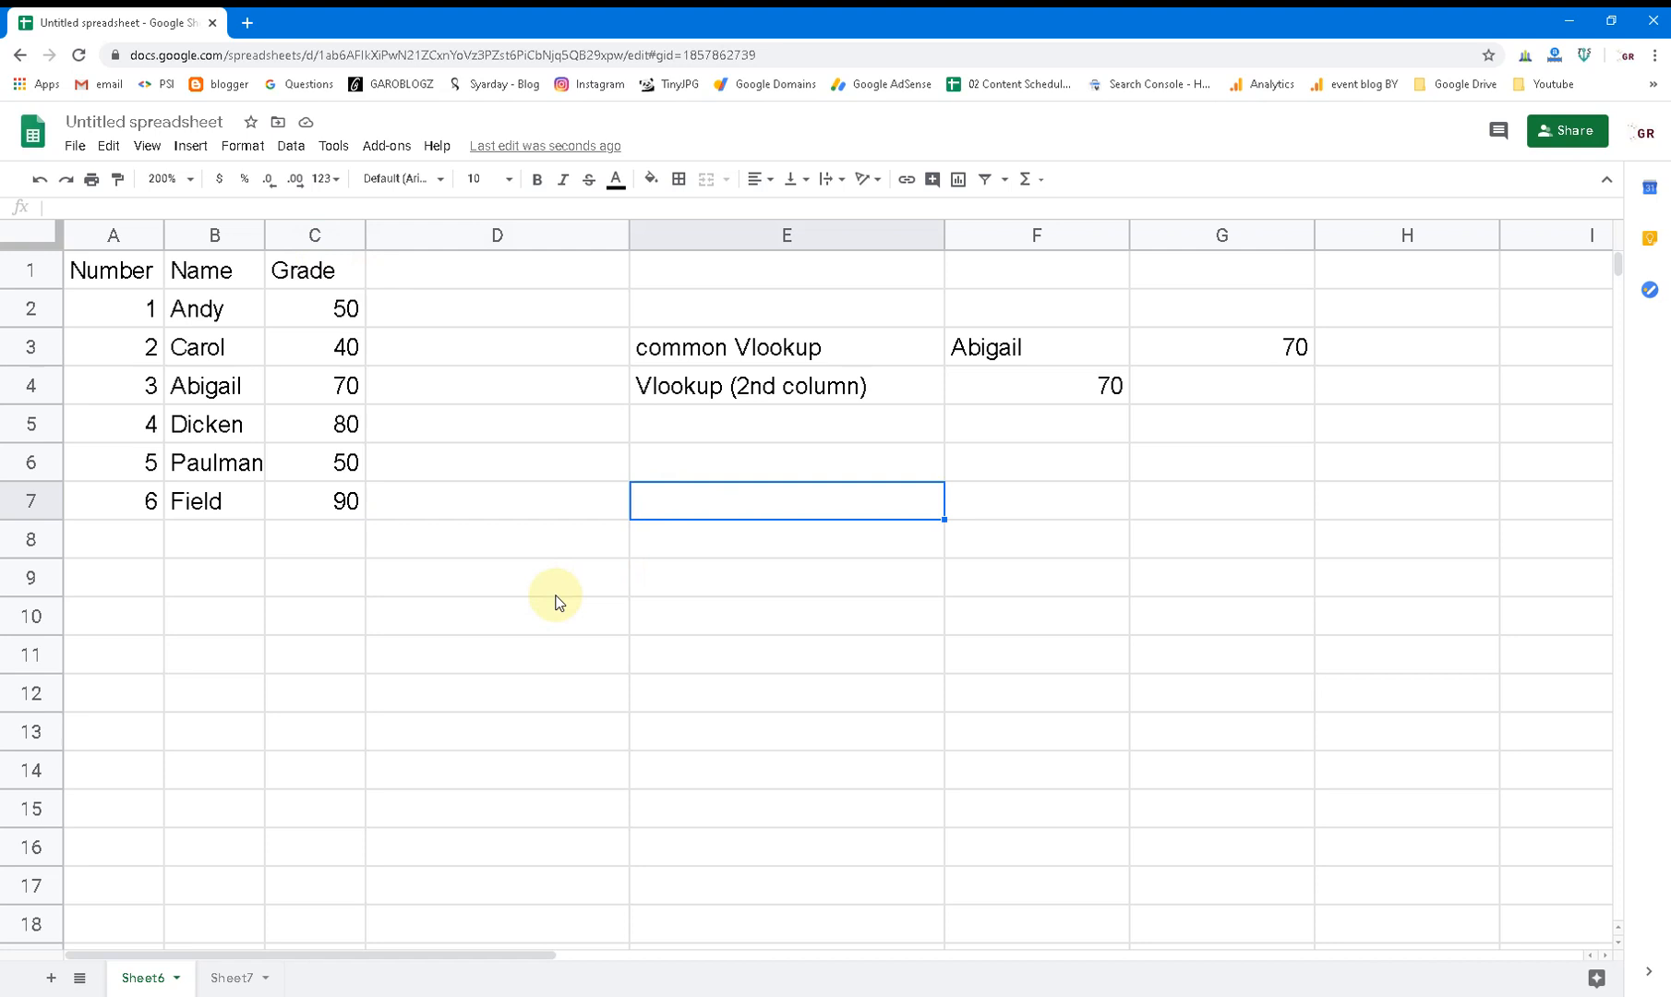
pyautogui.write('=')
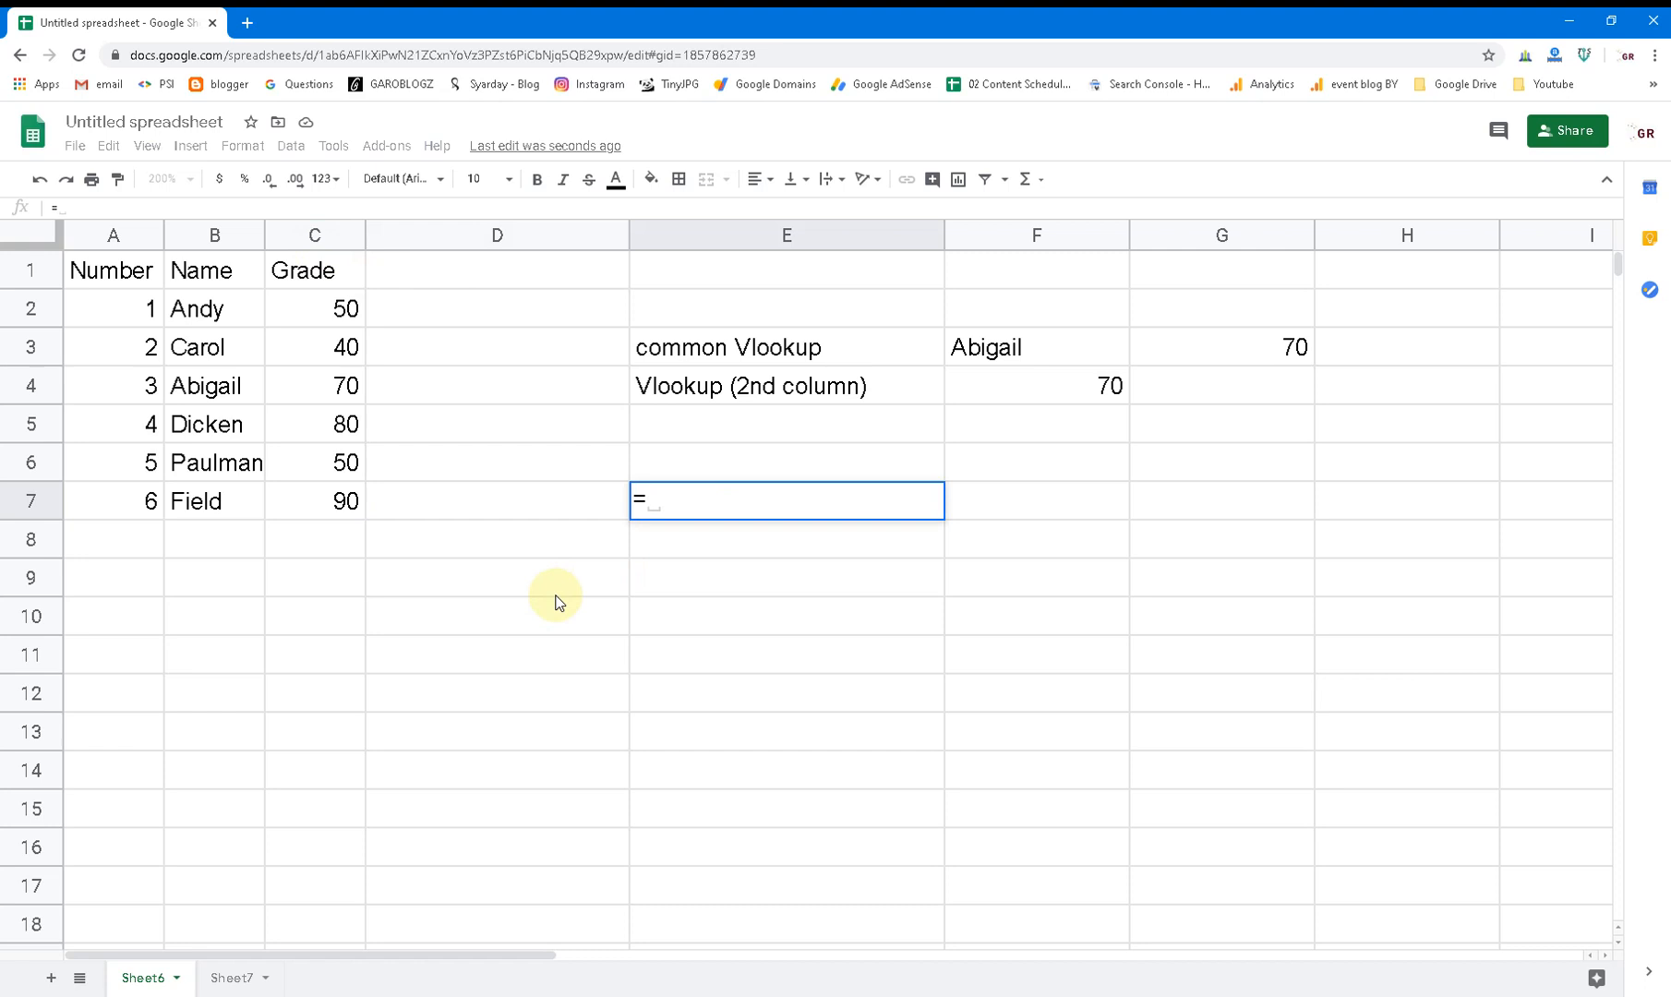
pyautogui.write('{')
pyautogui.click(310, 278)
pyautogui.moveTo(311, 296); pyautogui.dragTo(307, 506)
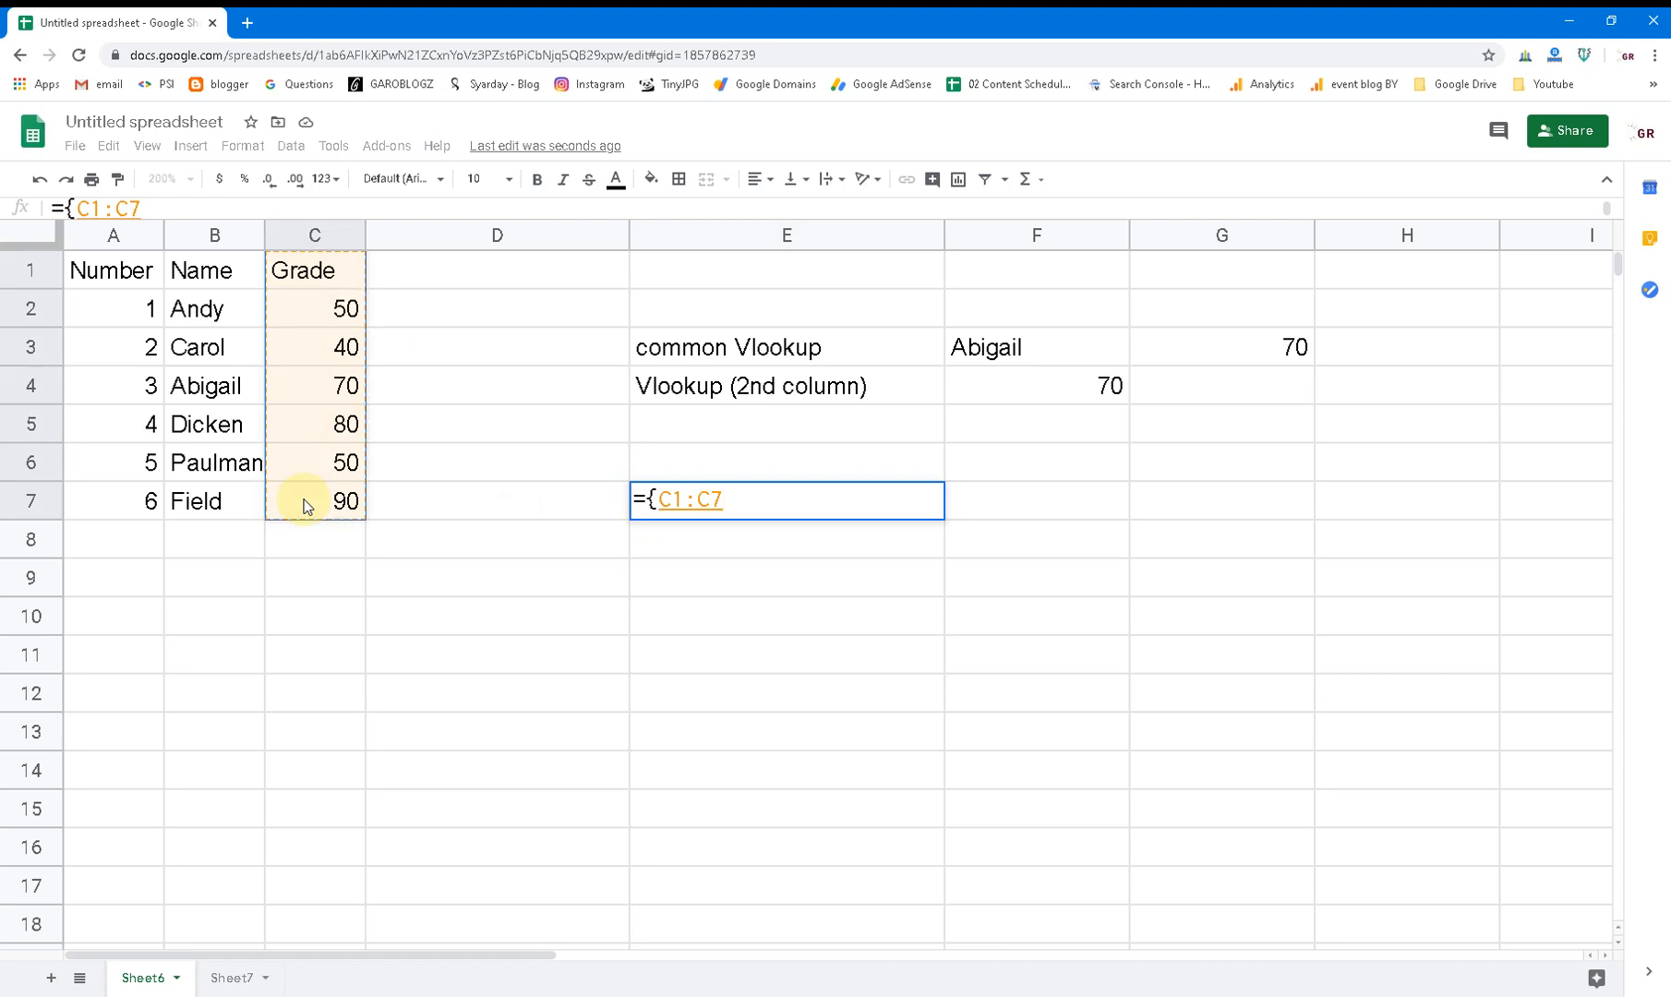
pyautogui.write(',')
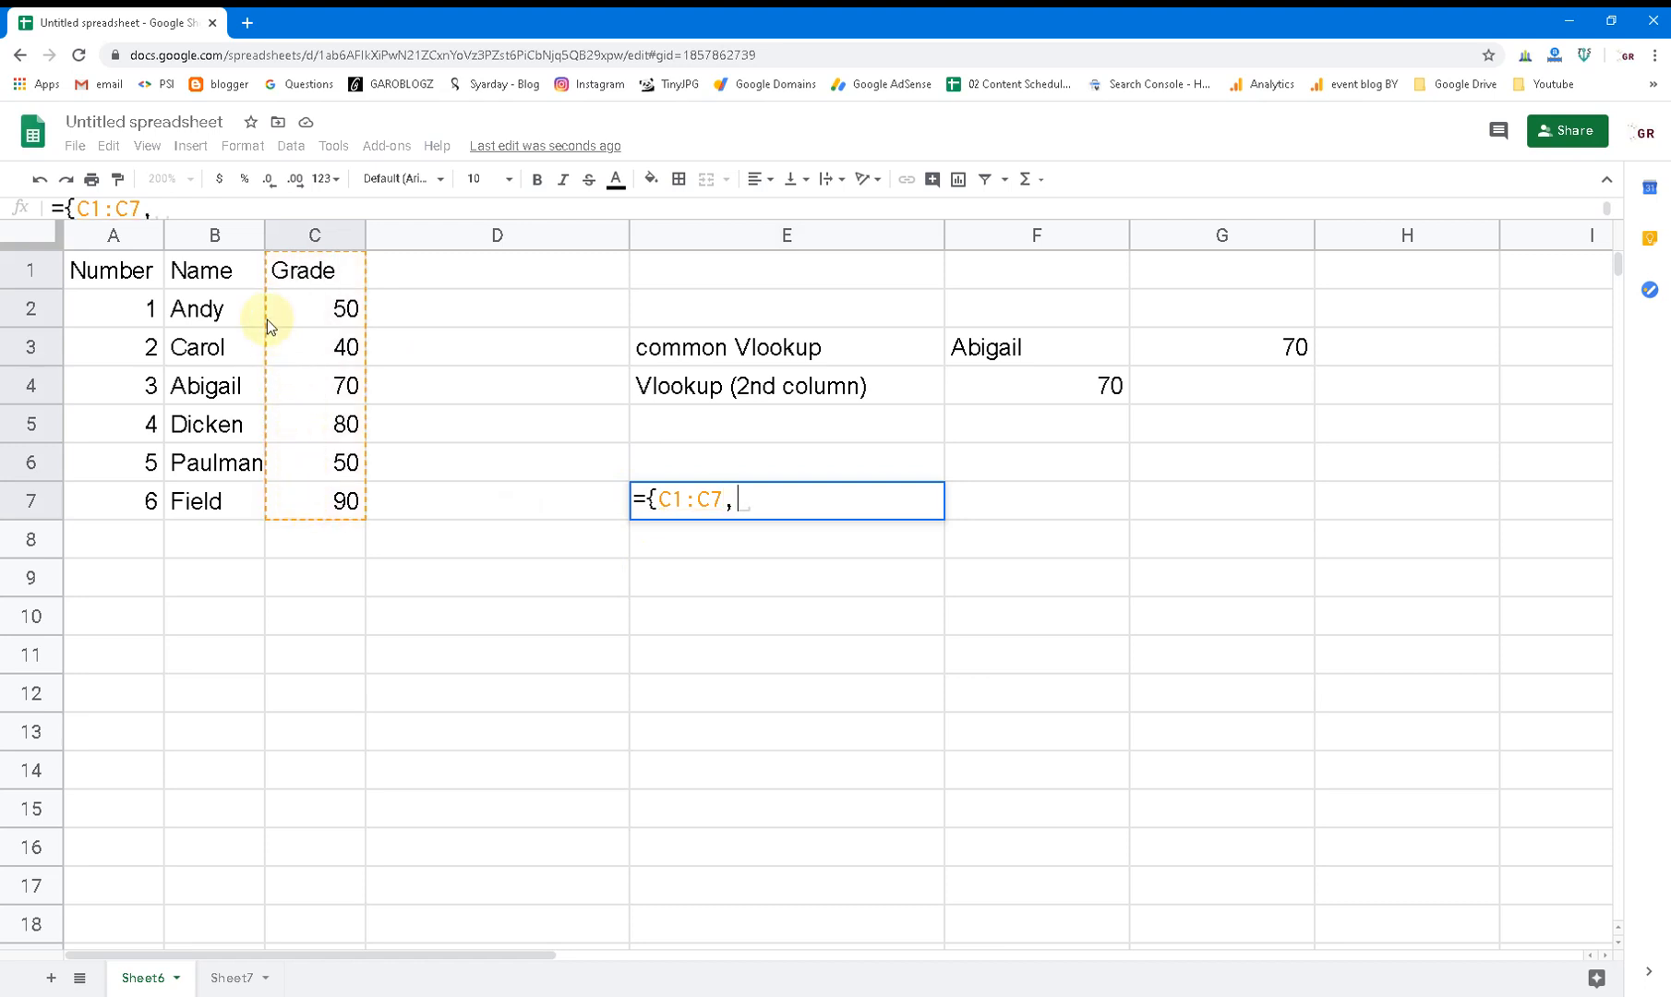
pyautogui.moveTo(232, 268); pyautogui.dragTo(220, 501)
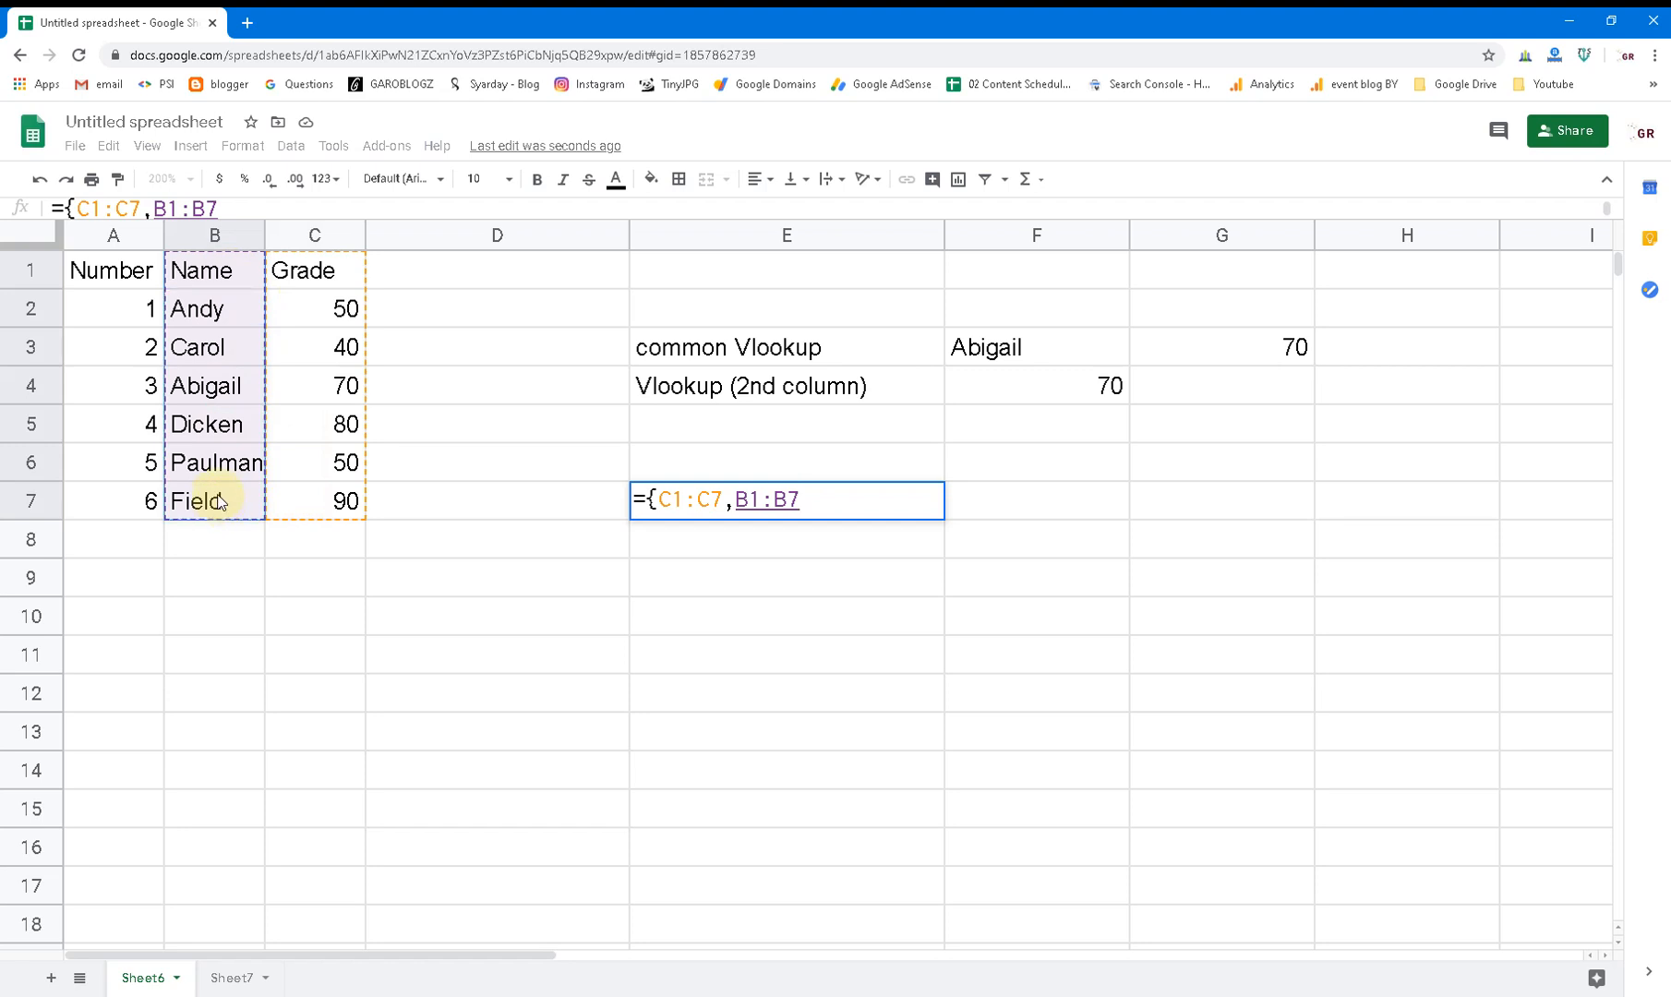
pyautogui.write('}')
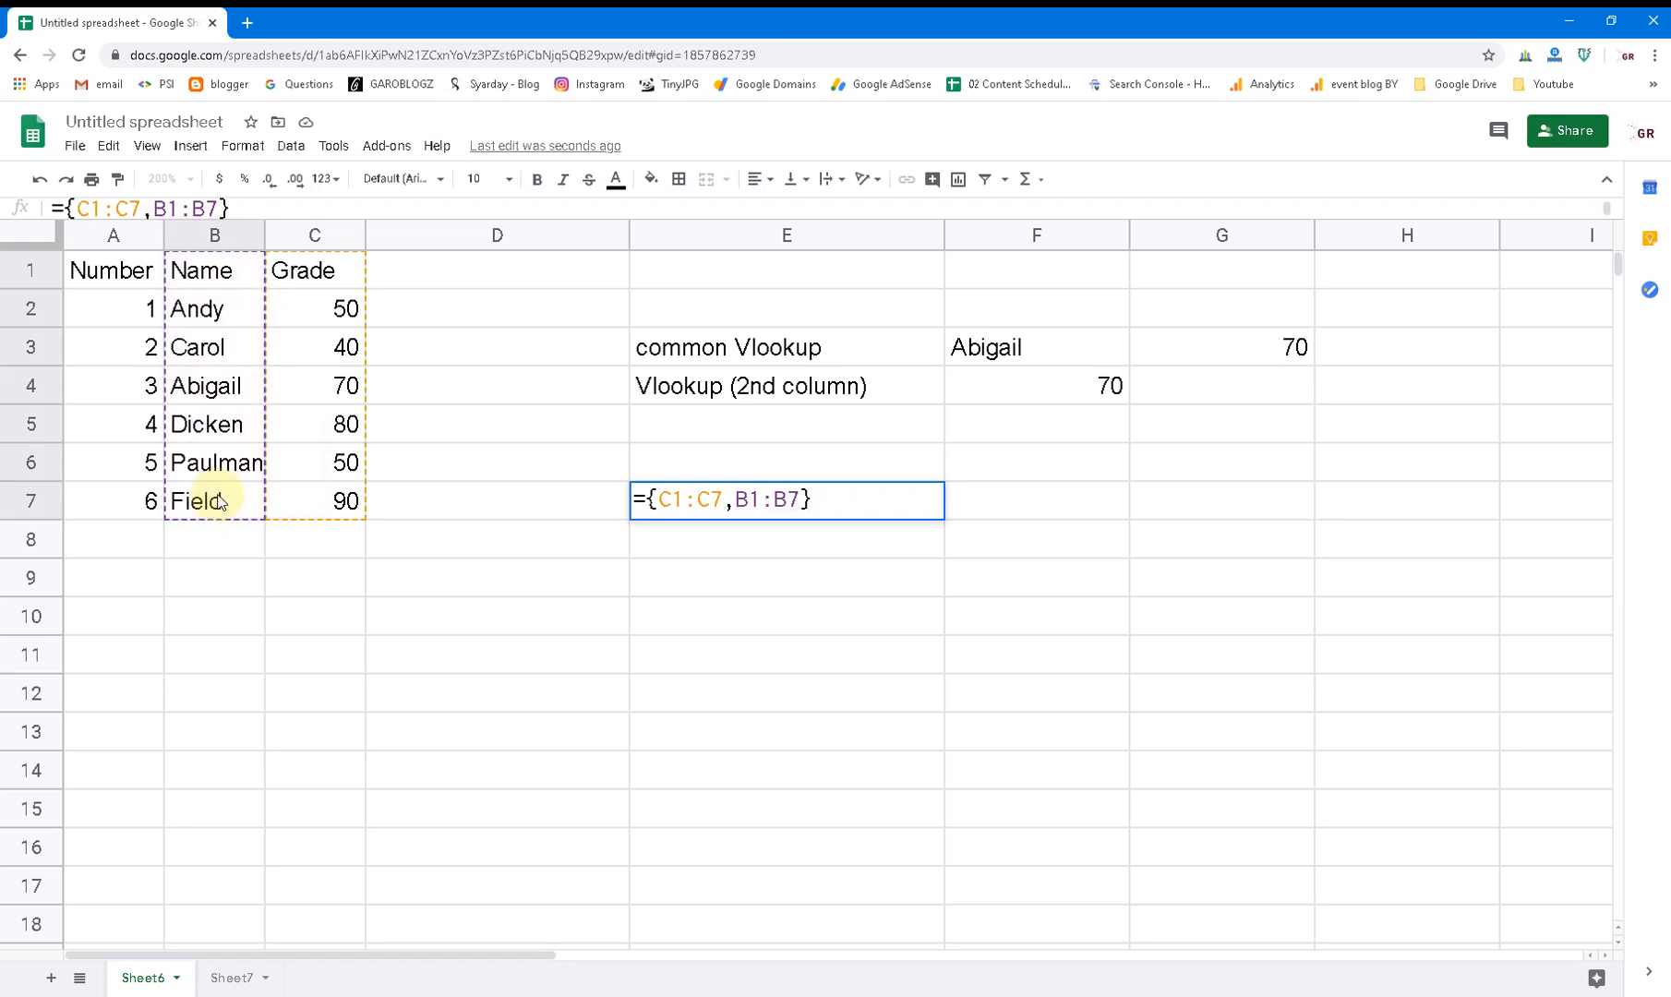
pyautogui.press('Return')
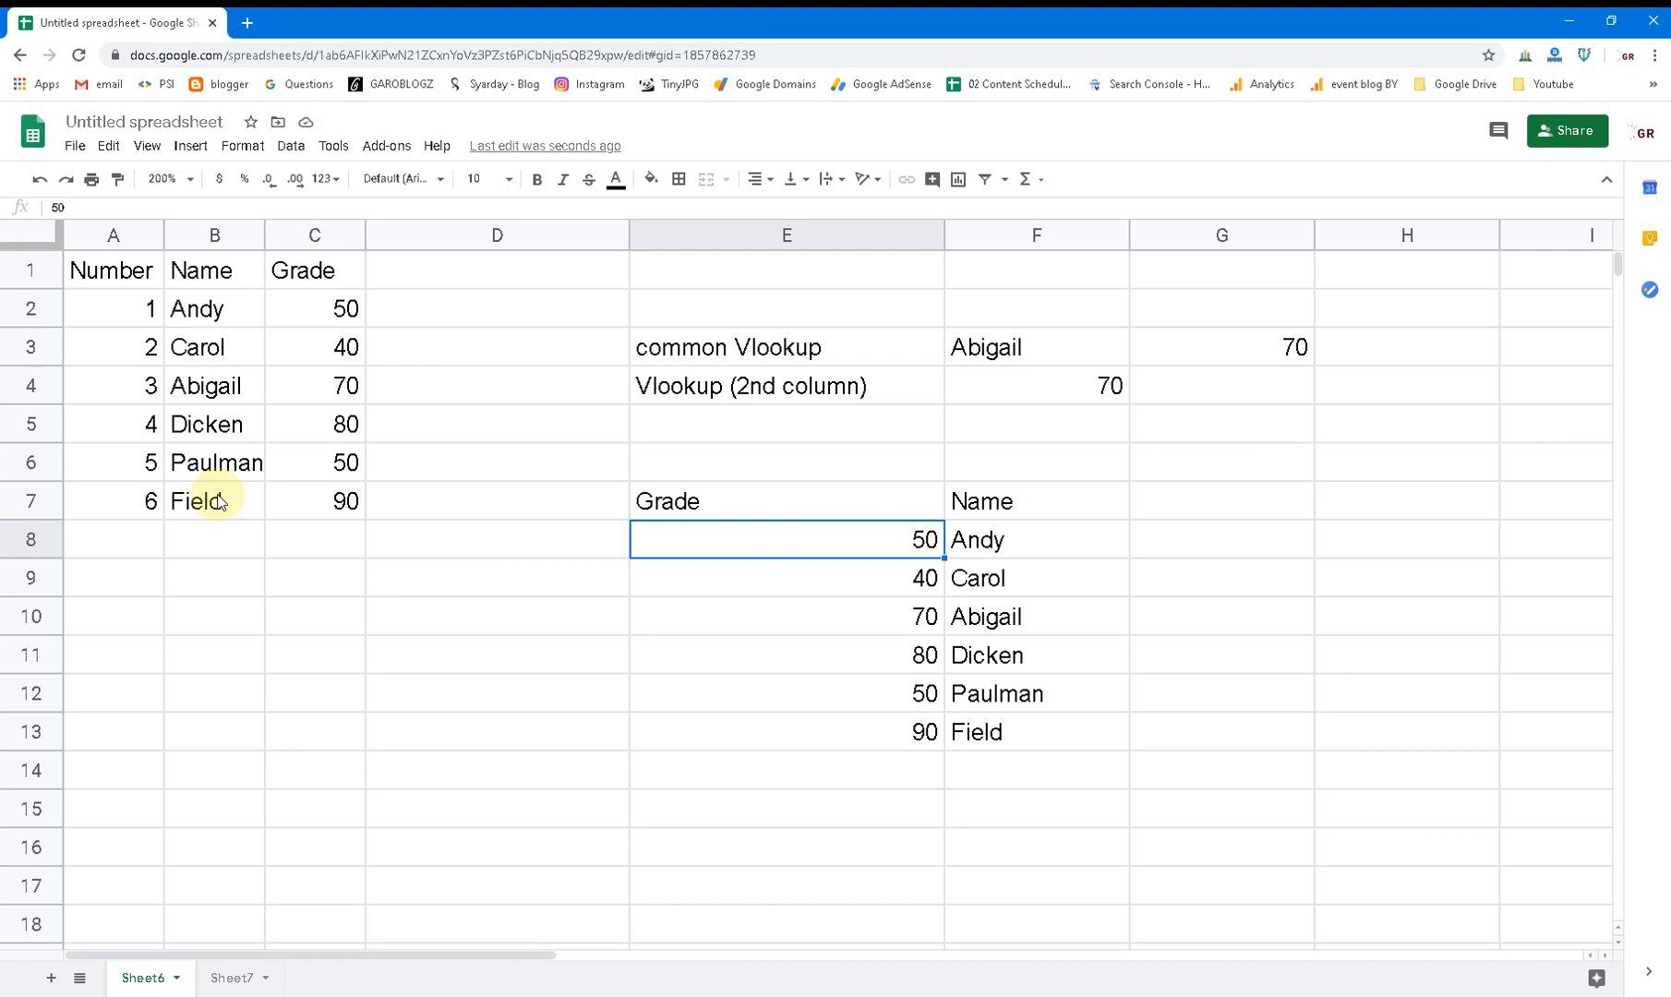
# - Enter =VLOOKUP(F4,E7:F13,2,0) in cell G4 to look up the grade's name in the rearranged table
pyautogui.click(1211, 391)
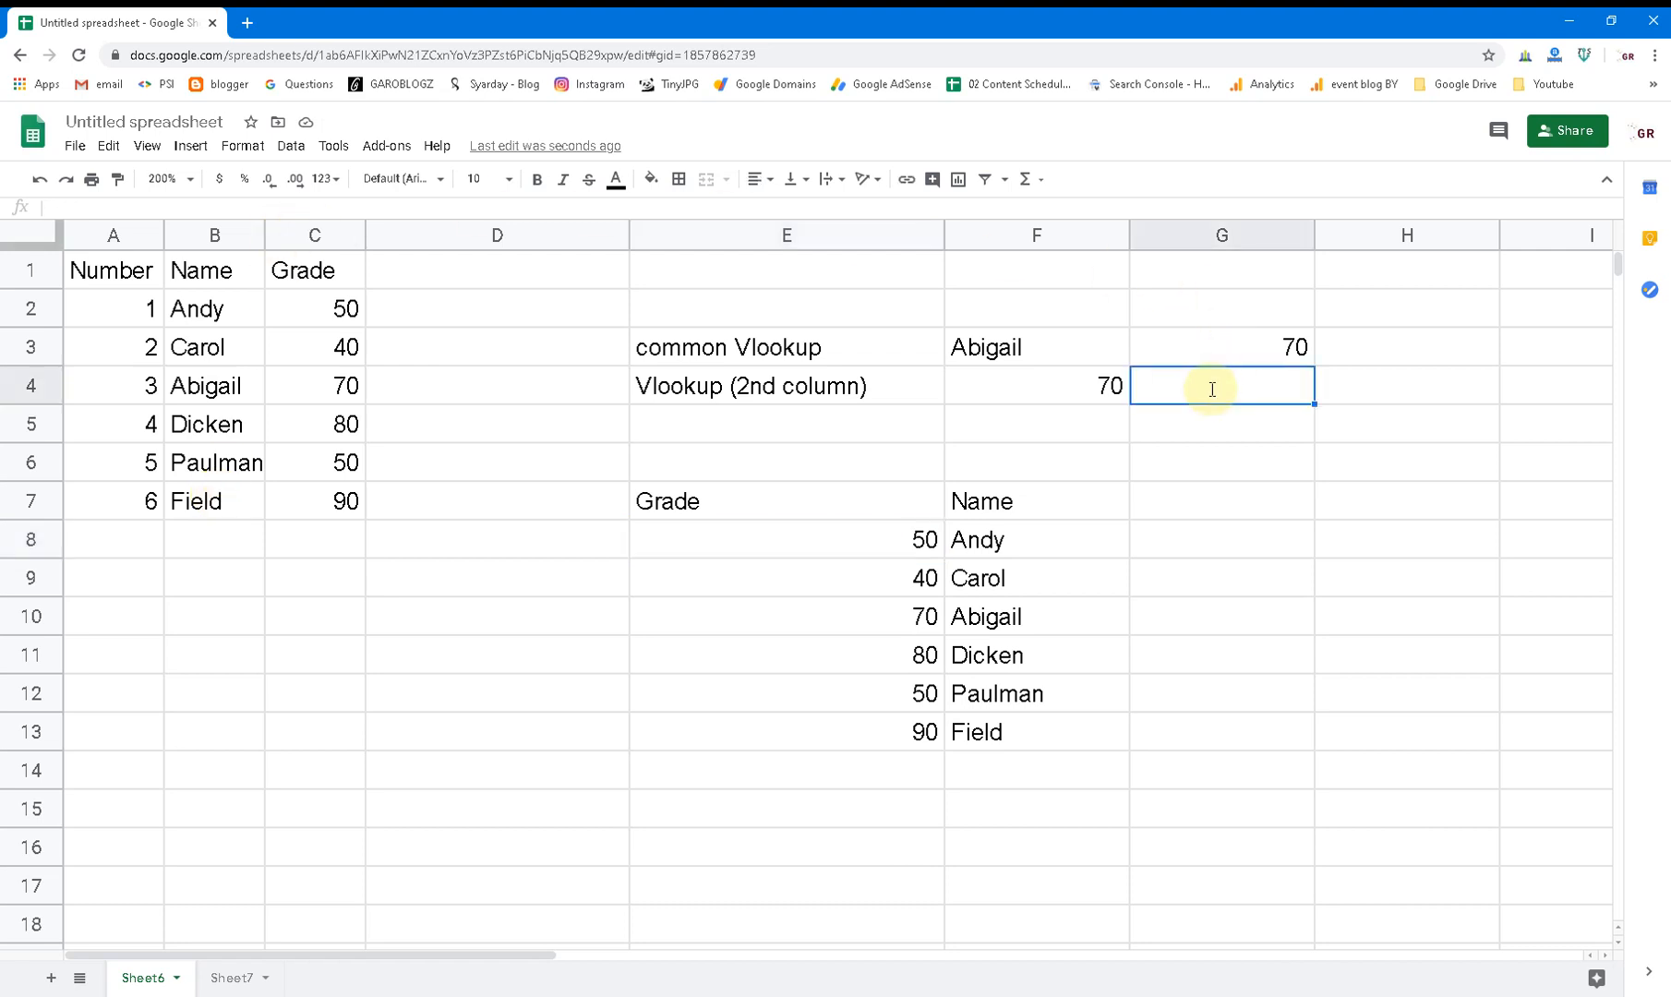
pyautogui.write('=vlook')
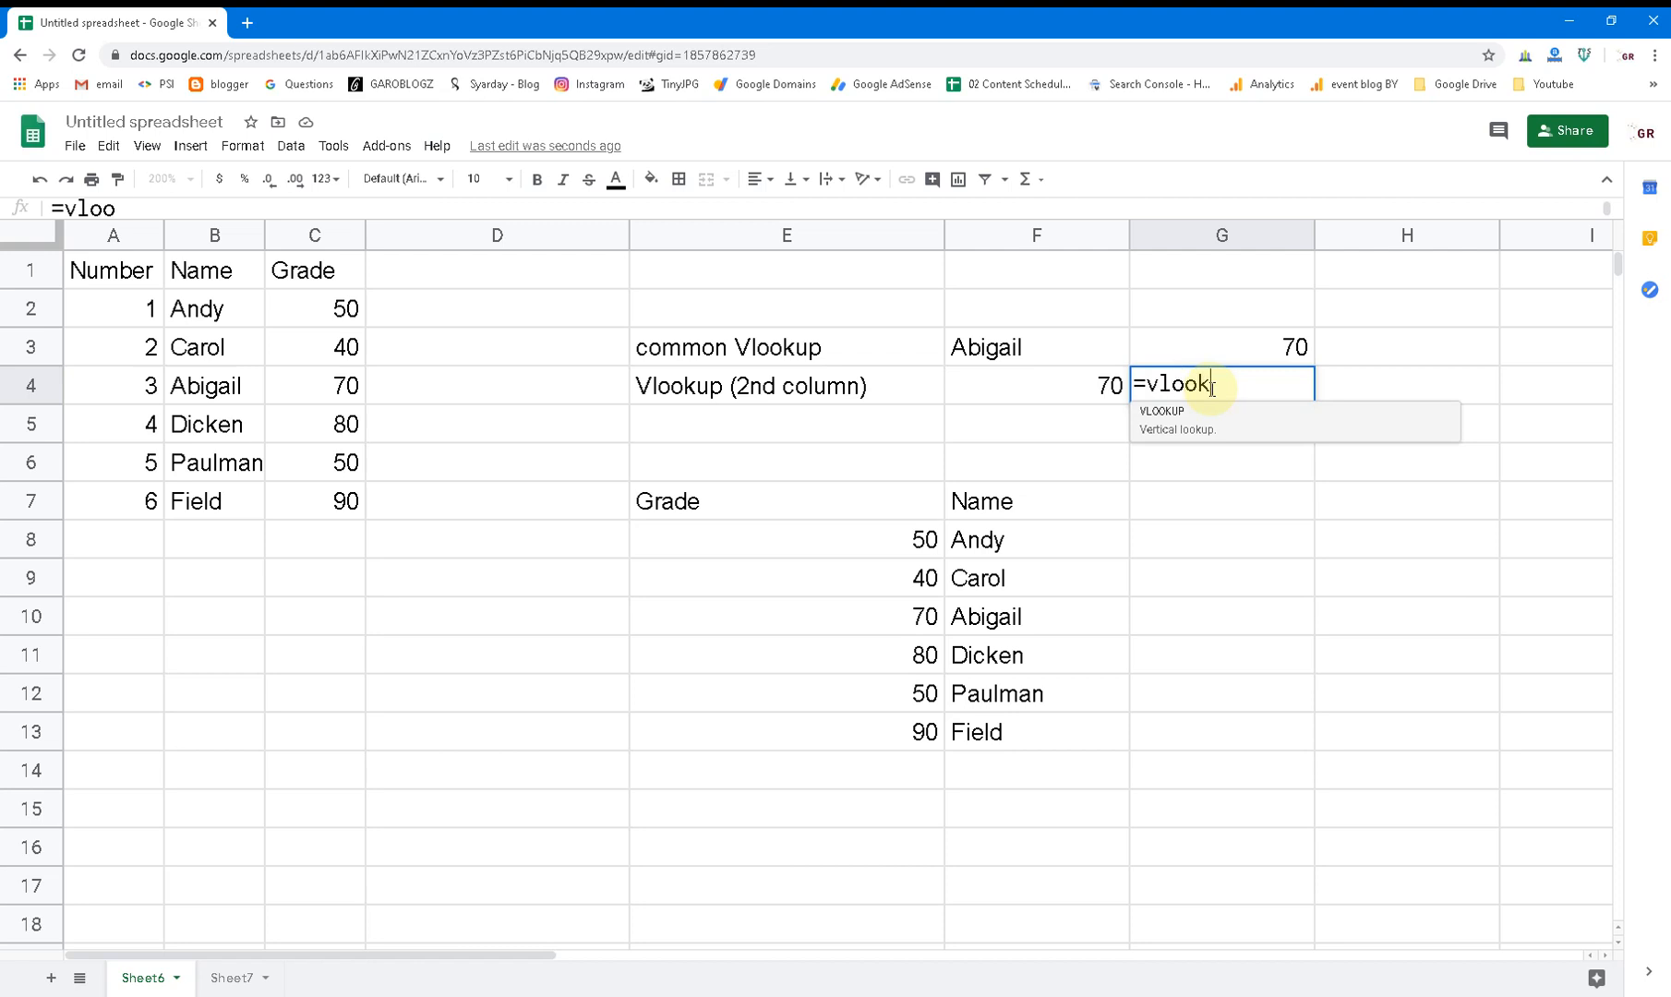
pyautogui.press('Tab')
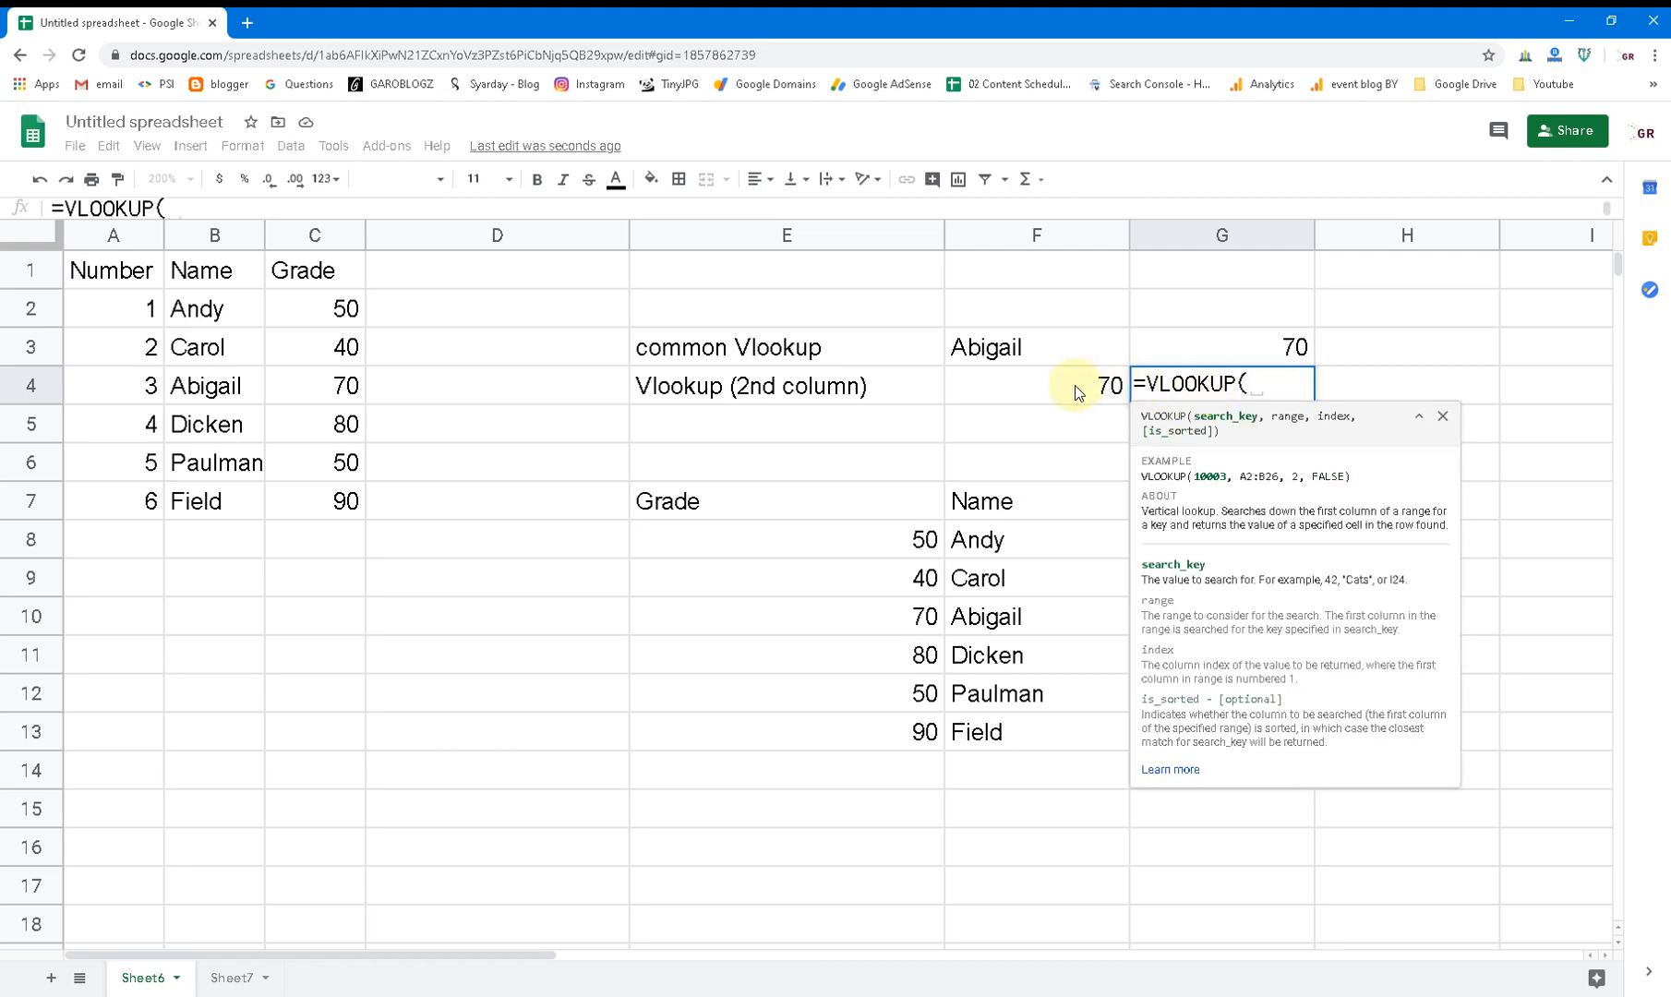
pyautogui.click(1077, 390)
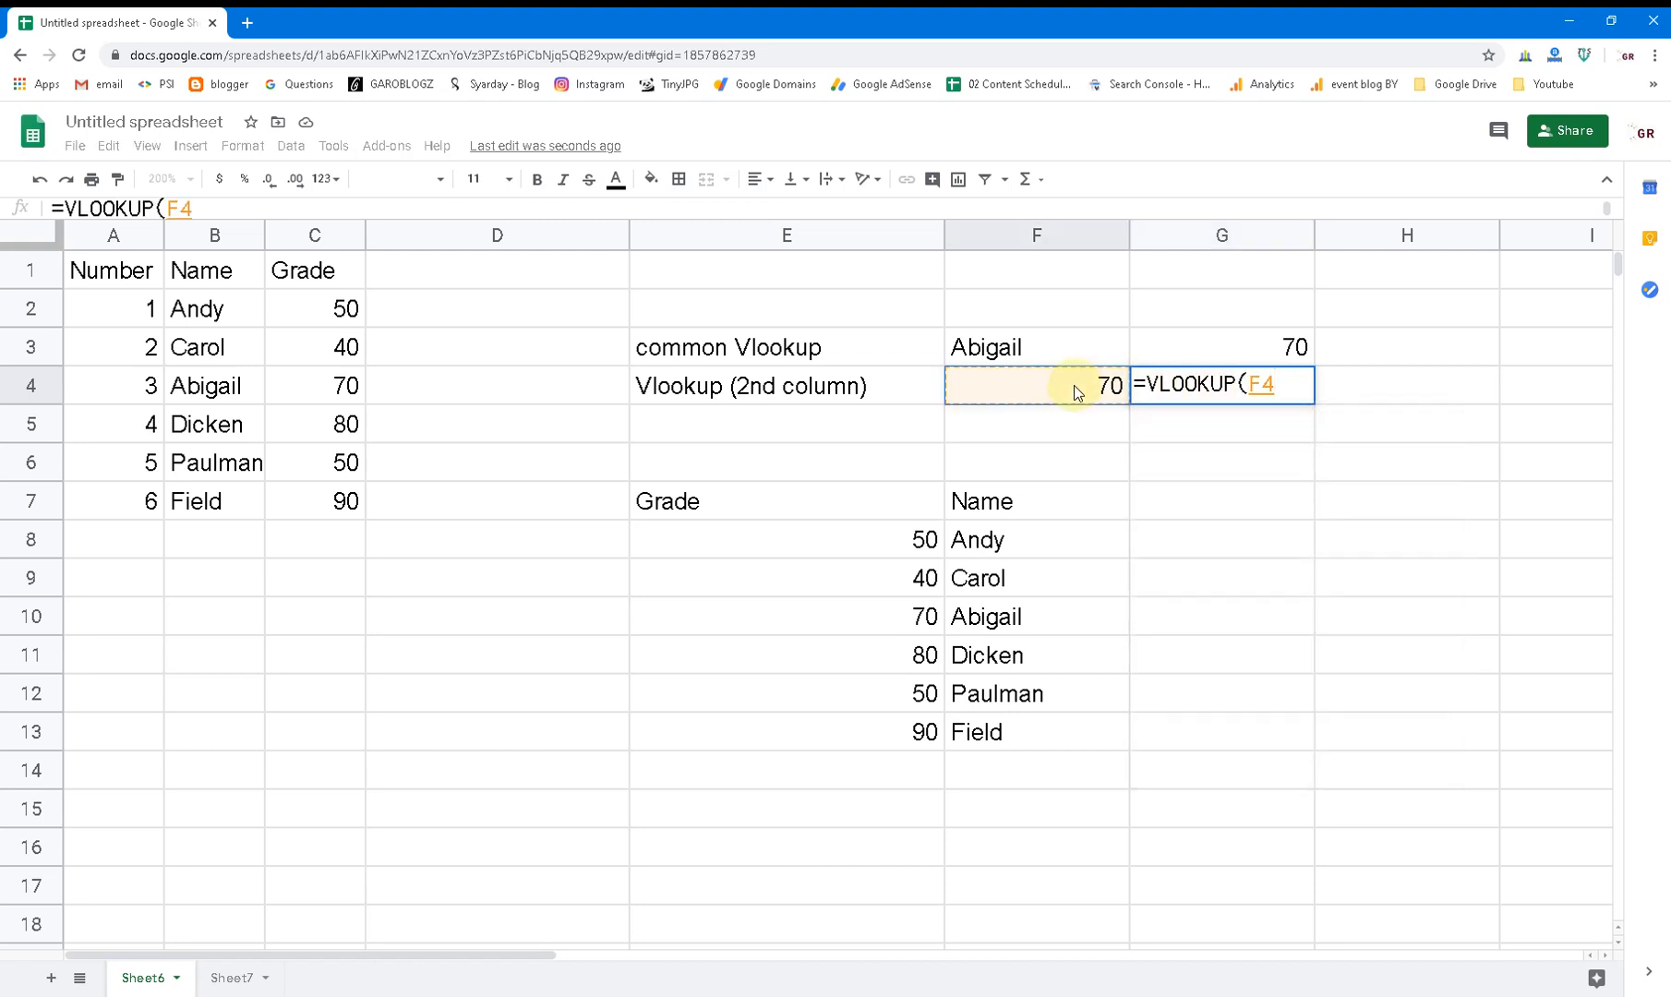
pyautogui.write(',')
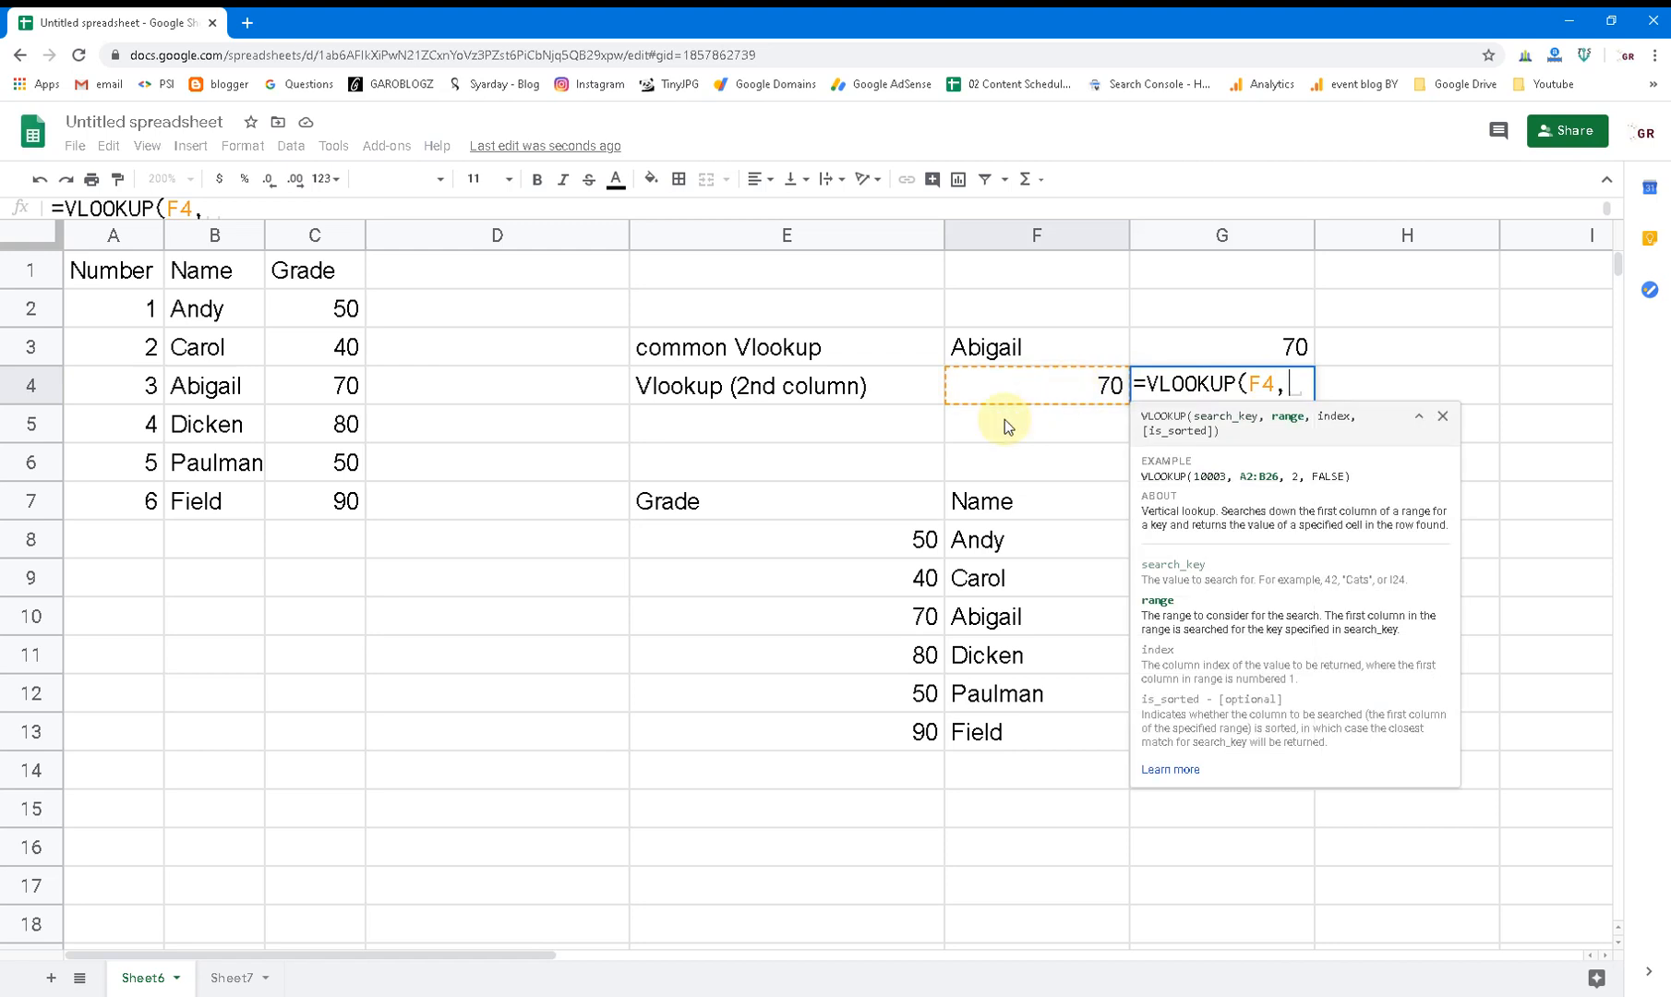
pyautogui.moveTo(728, 499); pyautogui.dragTo(1017, 745)
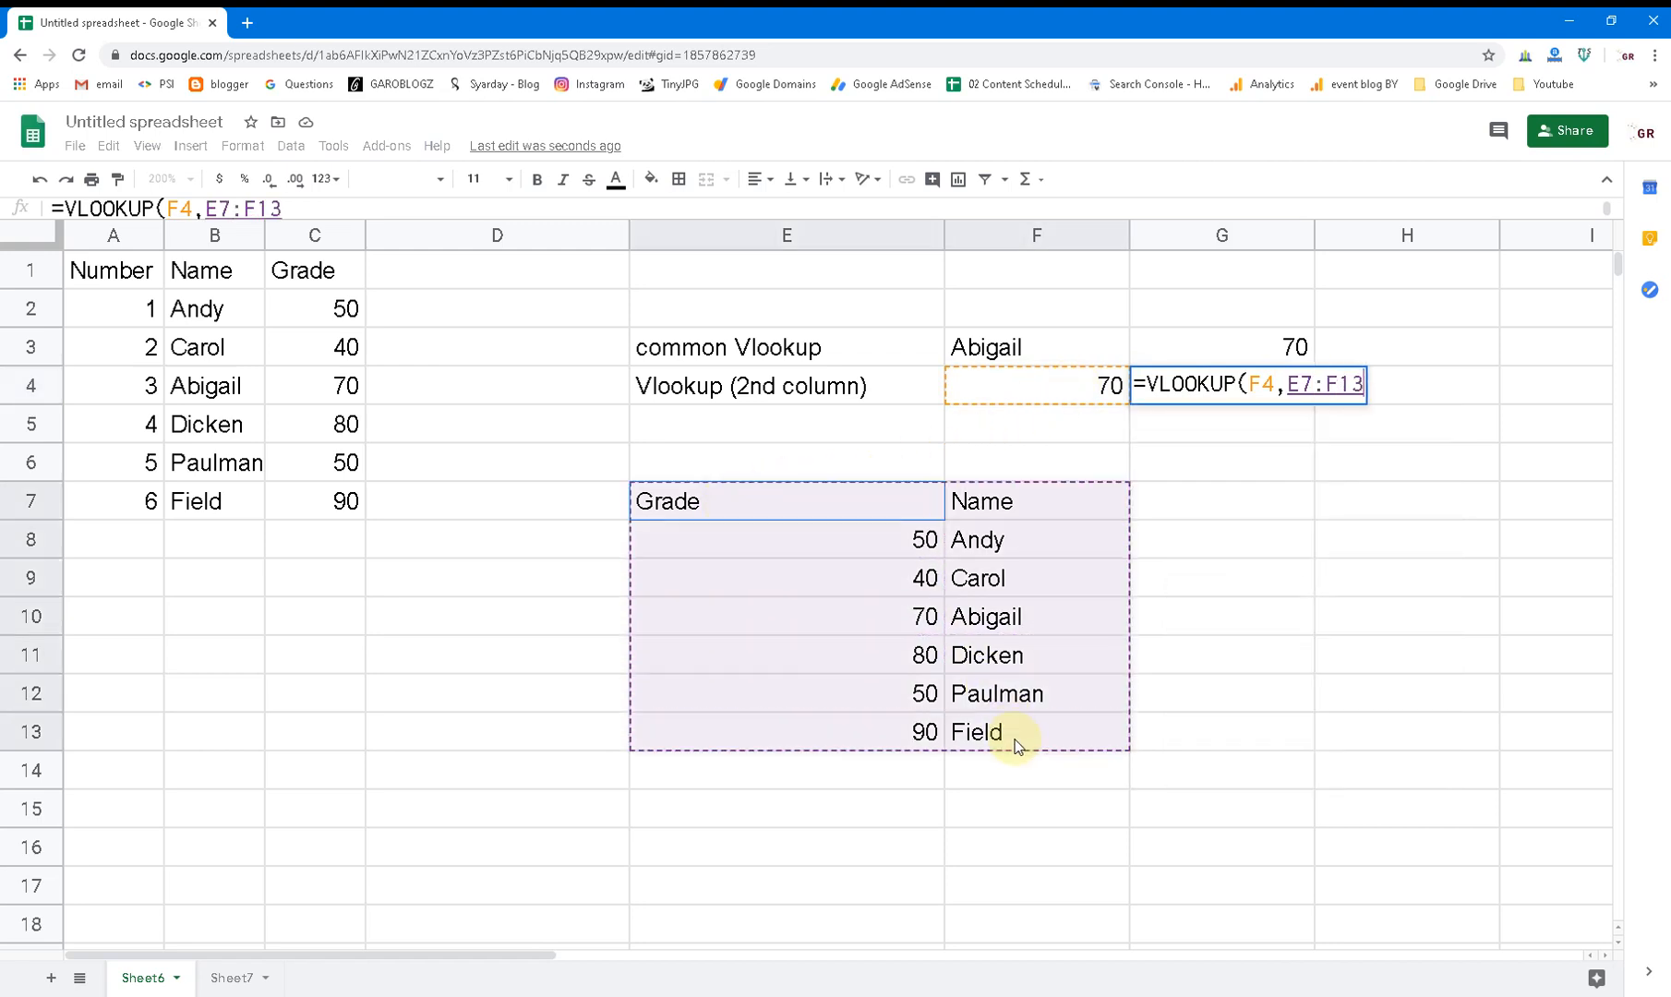
pyautogui.write(',')
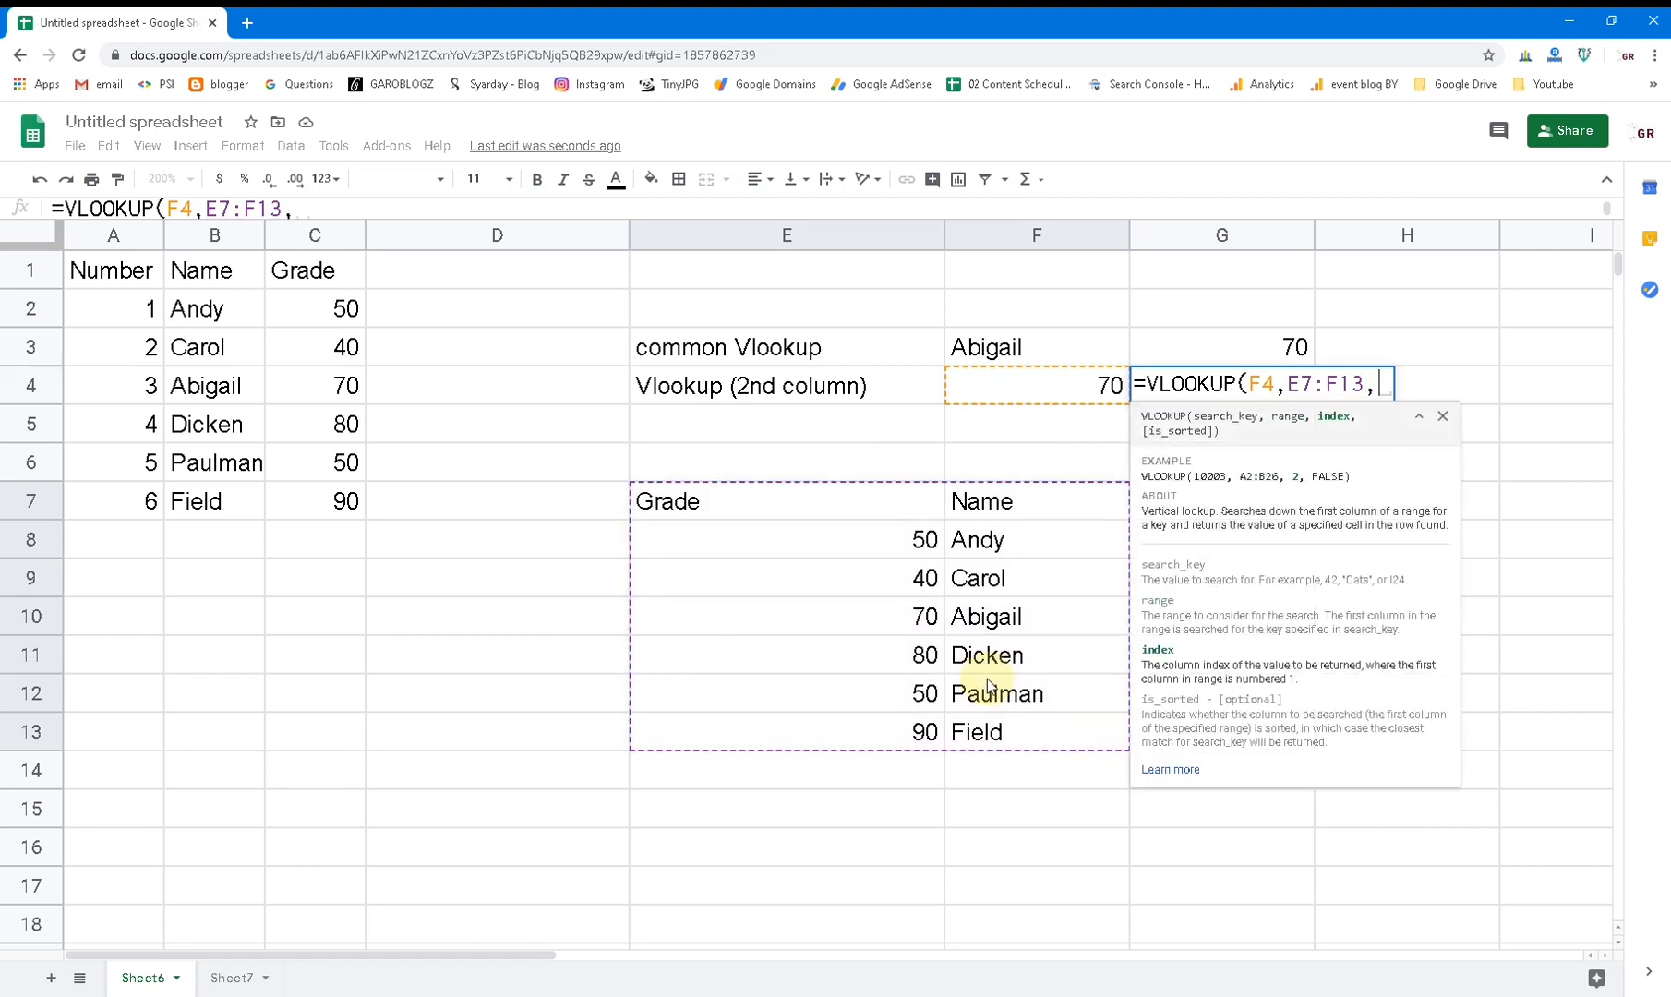
pyautogui.write('2,0)')
pyautogui.press('Return')
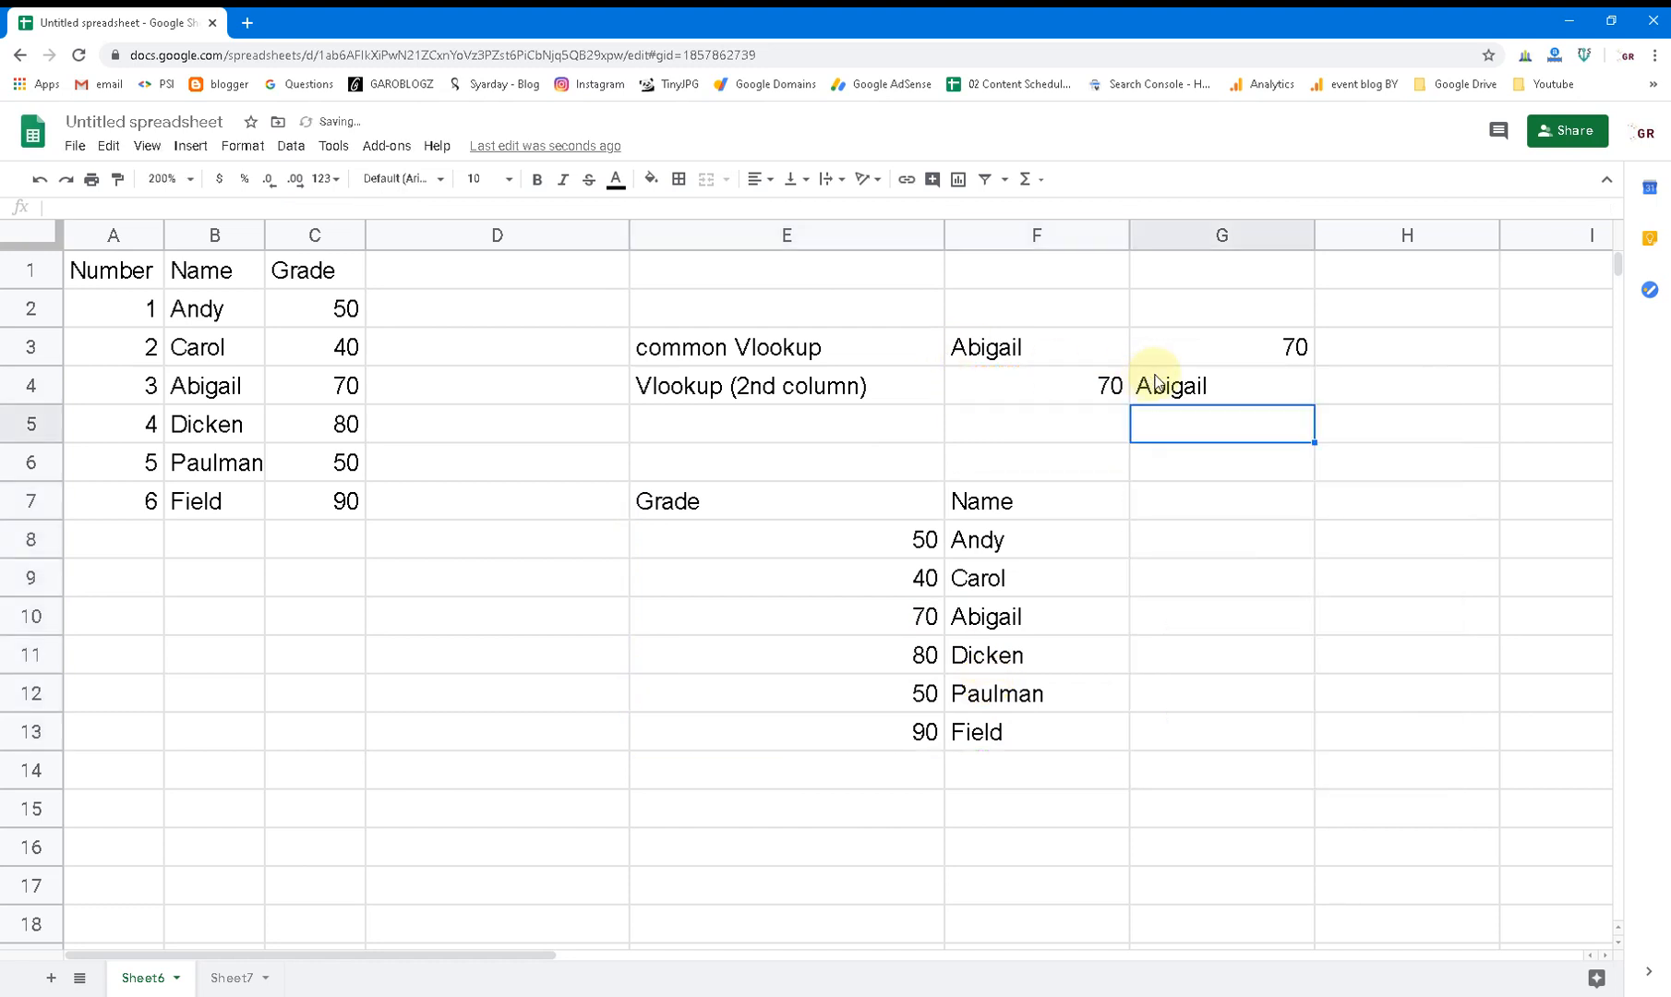
pyautogui.click(1198, 384)
pyautogui.moveTo(794, 508); pyautogui.dragTo(1010, 734)
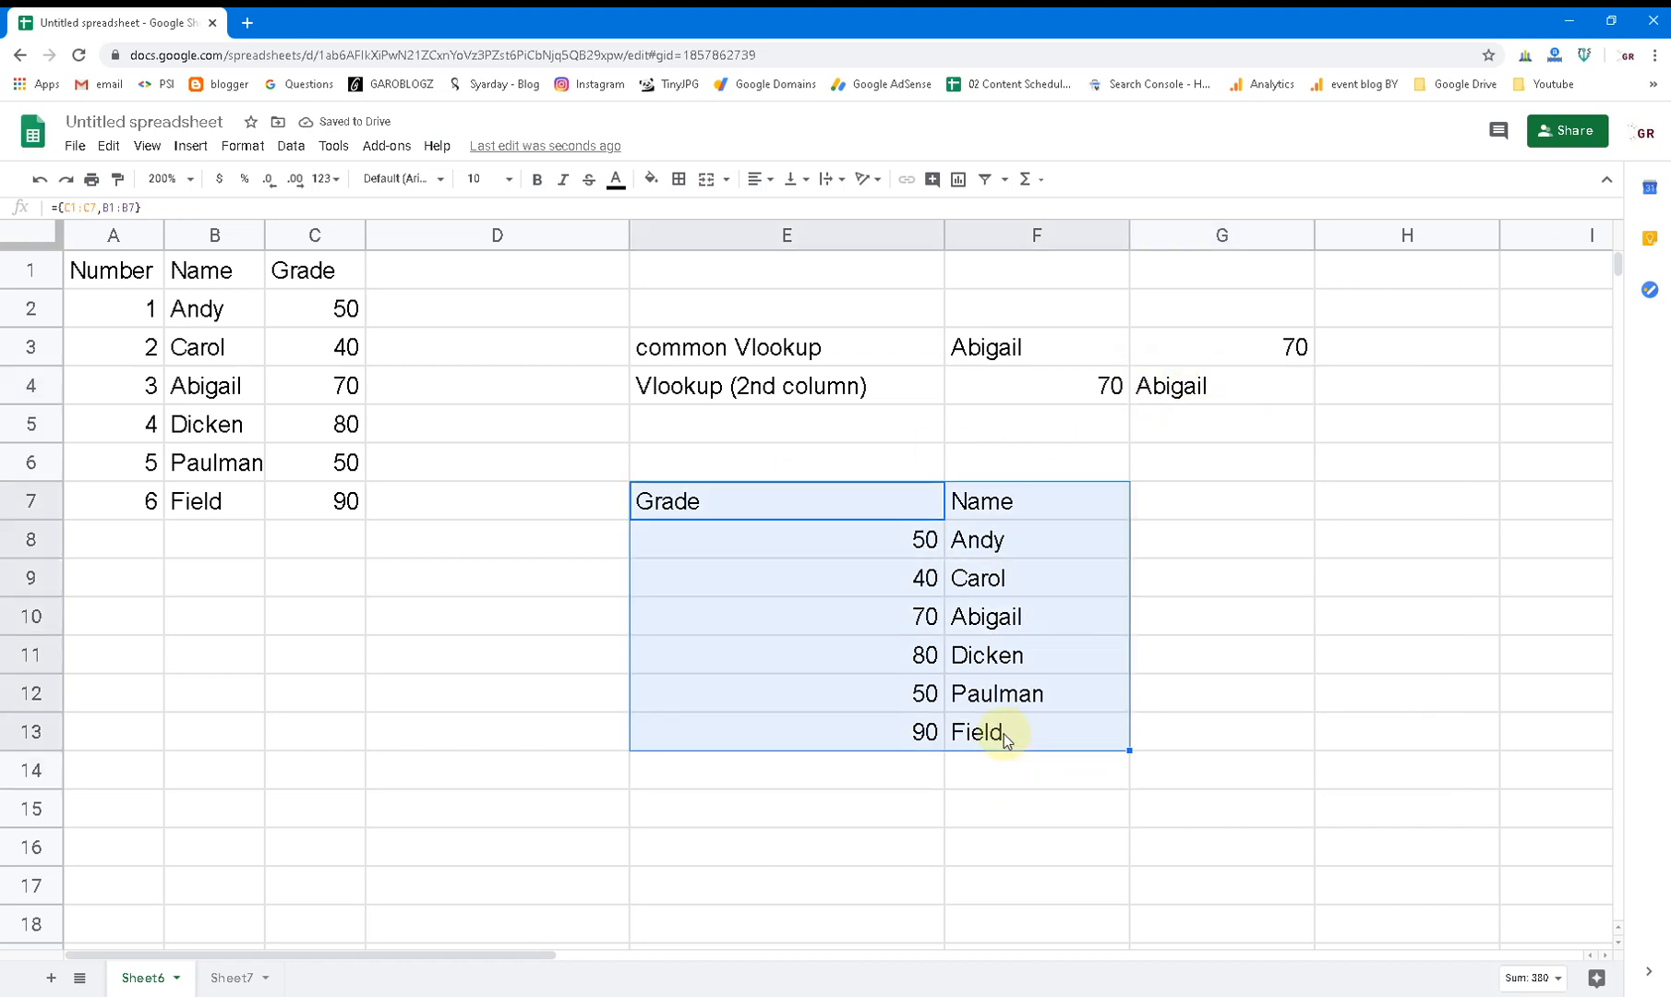
pyautogui.click(748, 519)
pyautogui.click(172, 204)
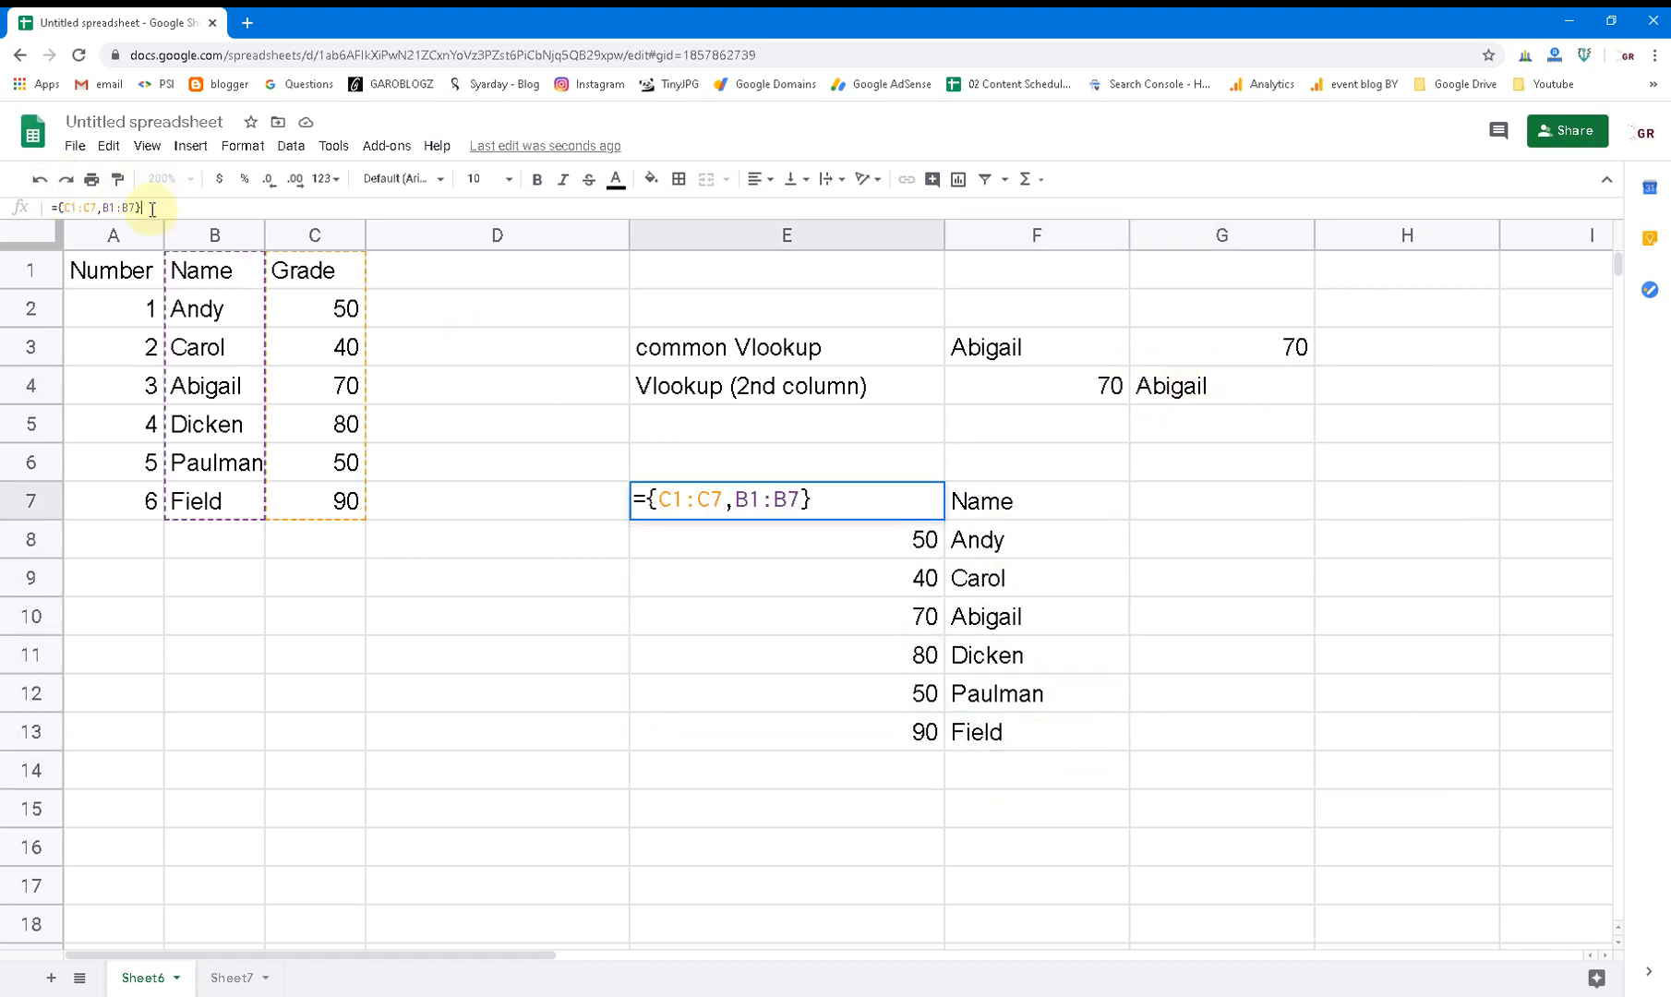
pyautogui.moveTo(172, 204); pyautogui.dragTo(48, 206)
pyautogui.hotkey('ctrl', 'c')
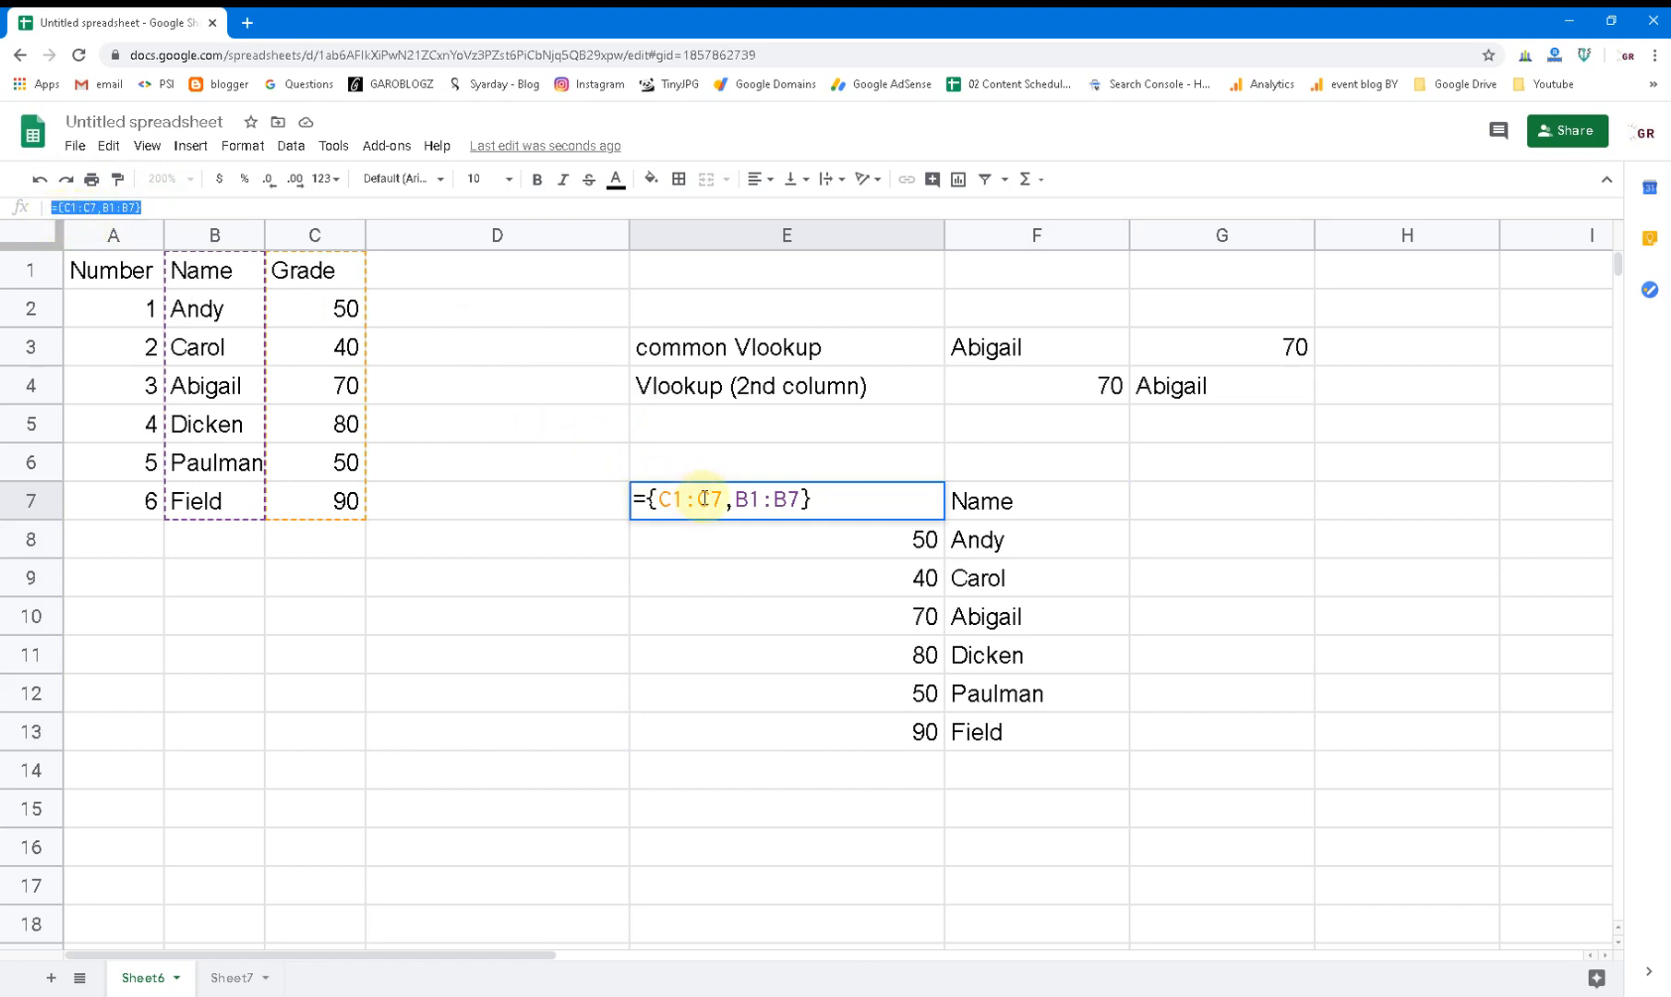
pyautogui.moveTo(847, 429)
pyautogui.mouseDown()
pyautogui.moveTo(627, 567)
pyautogui.moveTo(831, 548)
pyautogui.mouseUp()
pyautogui.moveTo(809, 489)
pyautogui.mouseDown()
pyautogui.moveTo(806, 399)
pyautogui.moveTo(700, 331)
pyautogui.moveTo(669, 370)
pyautogui.mouseUp()
pyautogui.press('Escape')
# - Copy the array expression {C1:C7,B1:B7} from cell E7 without its equals sign and leave the formula as is
pyautogui.click(798, 505)
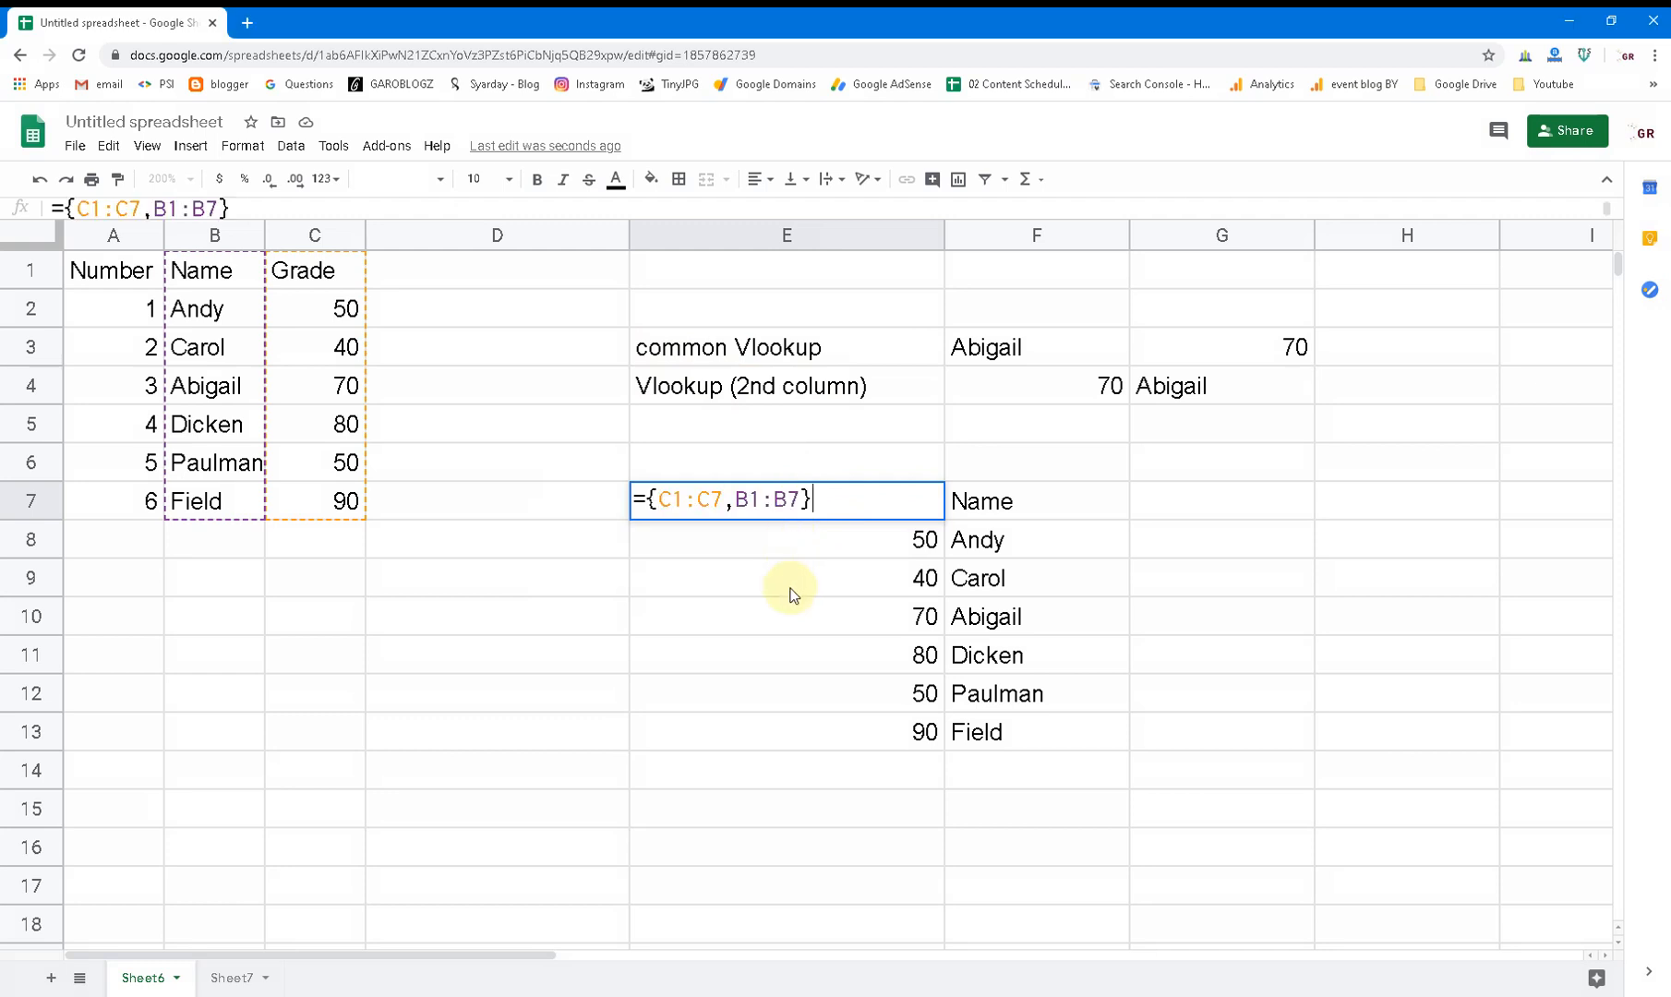
pyautogui.moveTo(812, 500); pyautogui.dragTo(651, 499)
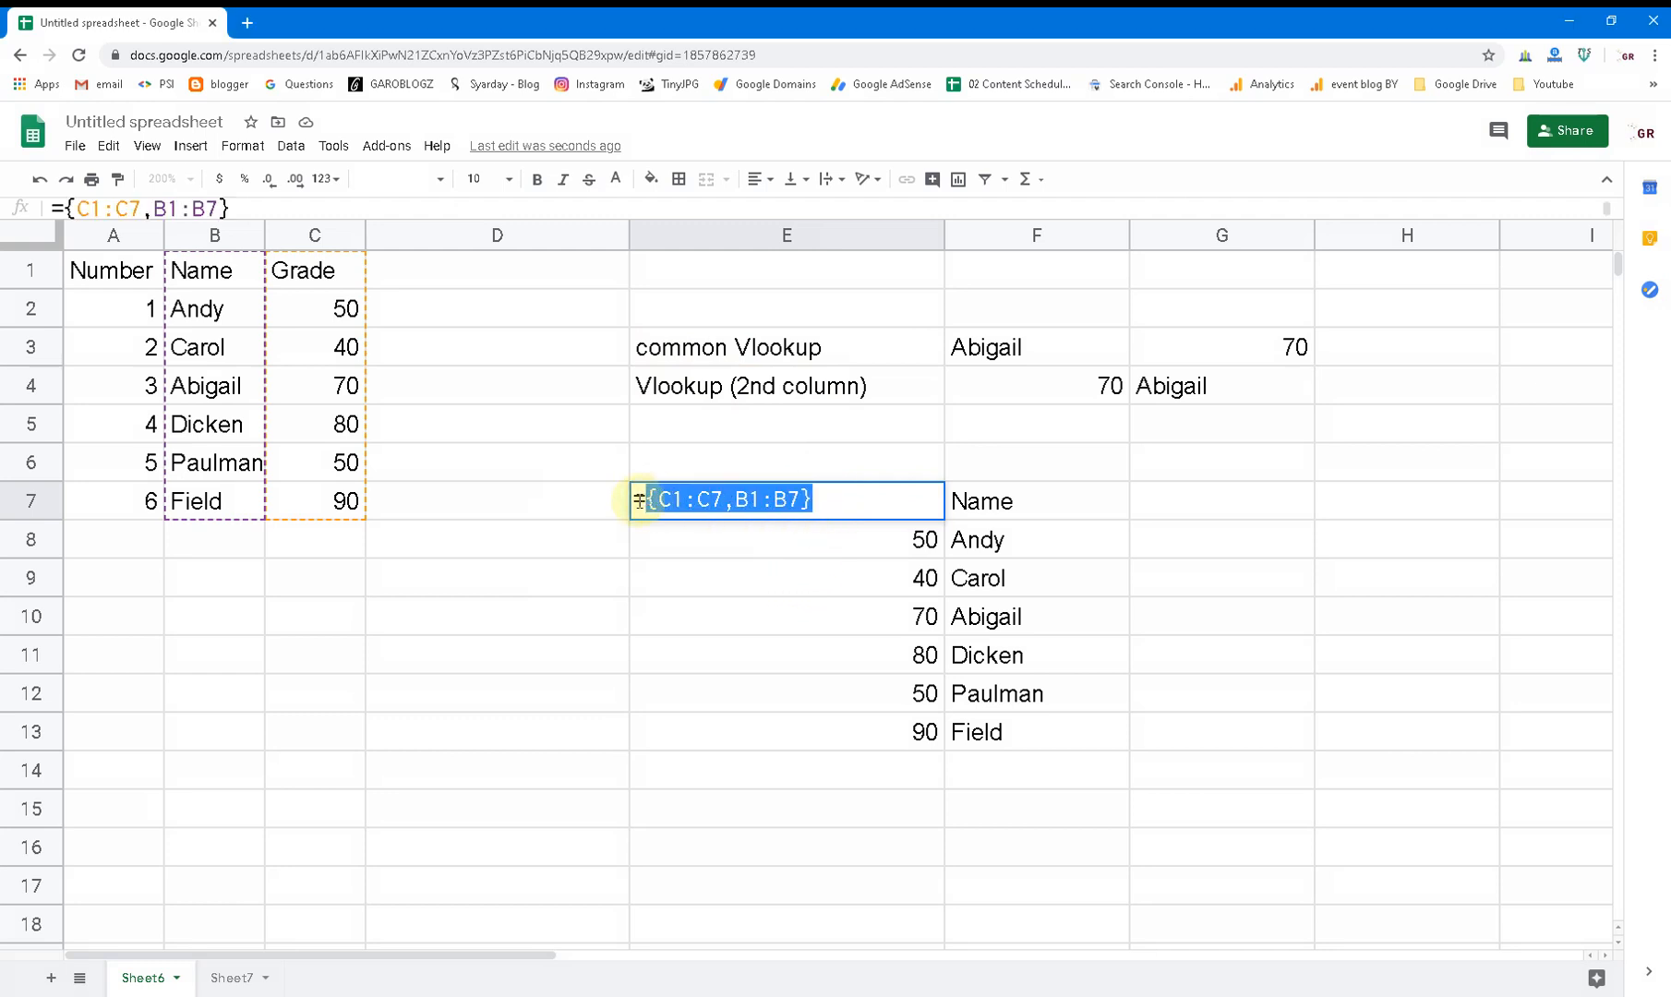
pyautogui.press('Escape')
pyautogui.click(701, 618)
# - Replace the range E7:F13 in G4's formula with the copied array, giving =VLOOKUP(F4,{C1:C7,B1:B7},2,0)
pyautogui.click(1198, 390)
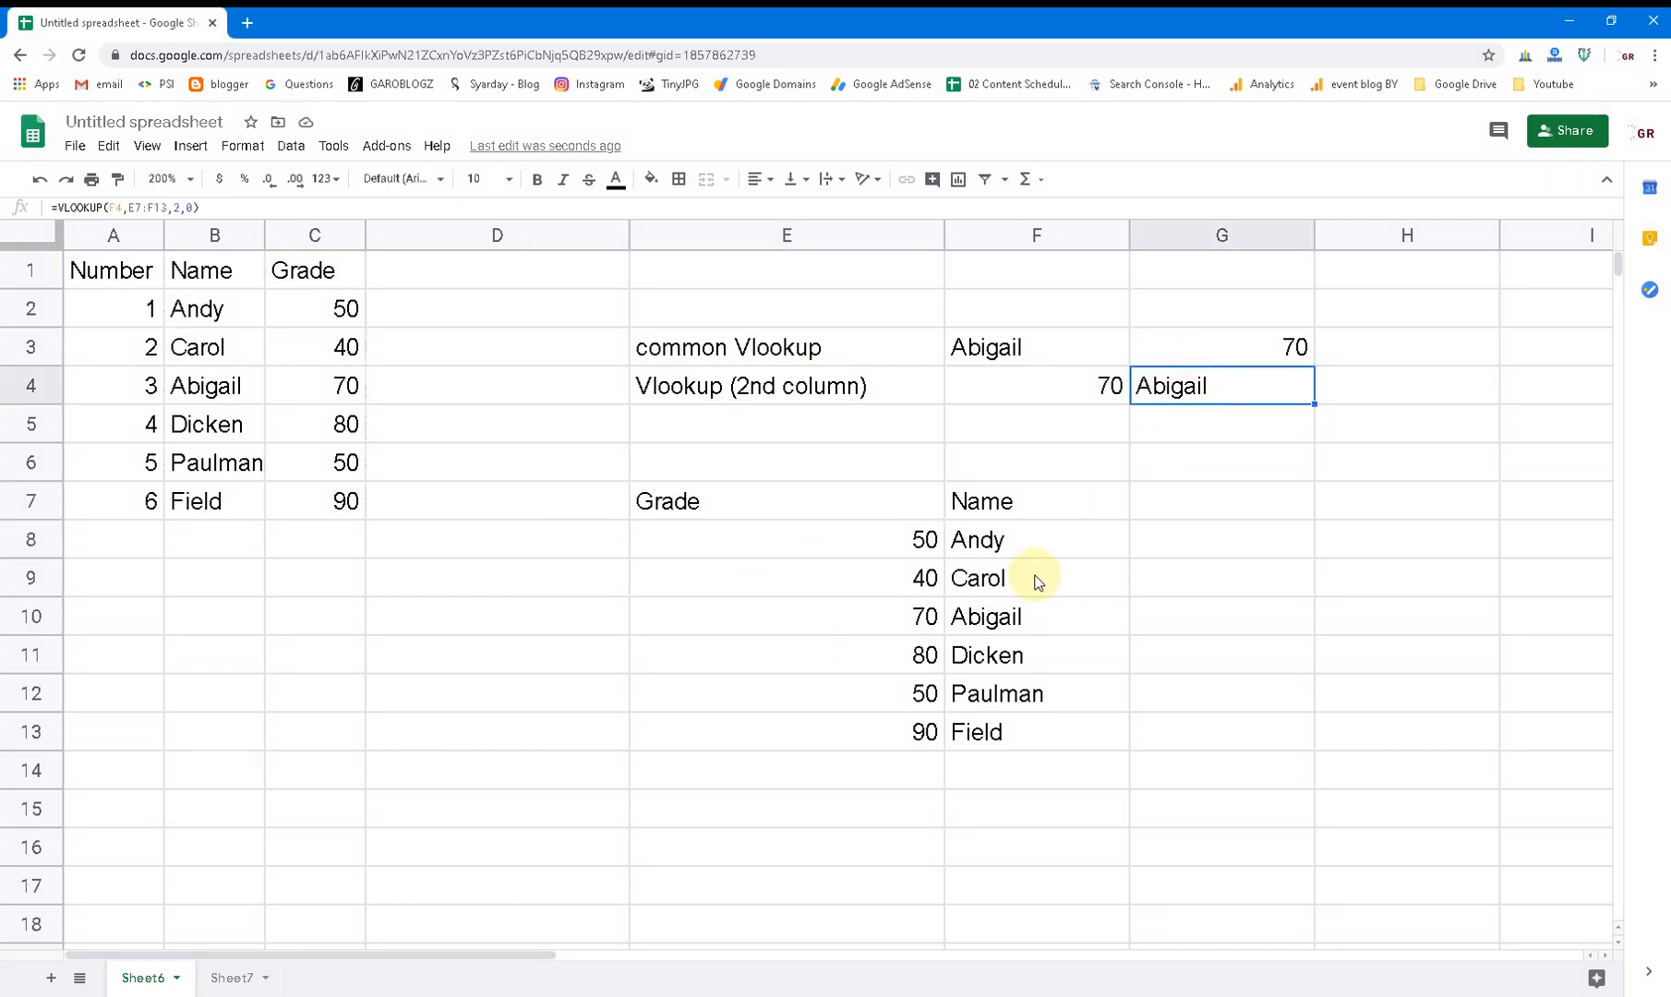
pyautogui.doubleClick(1198, 393)
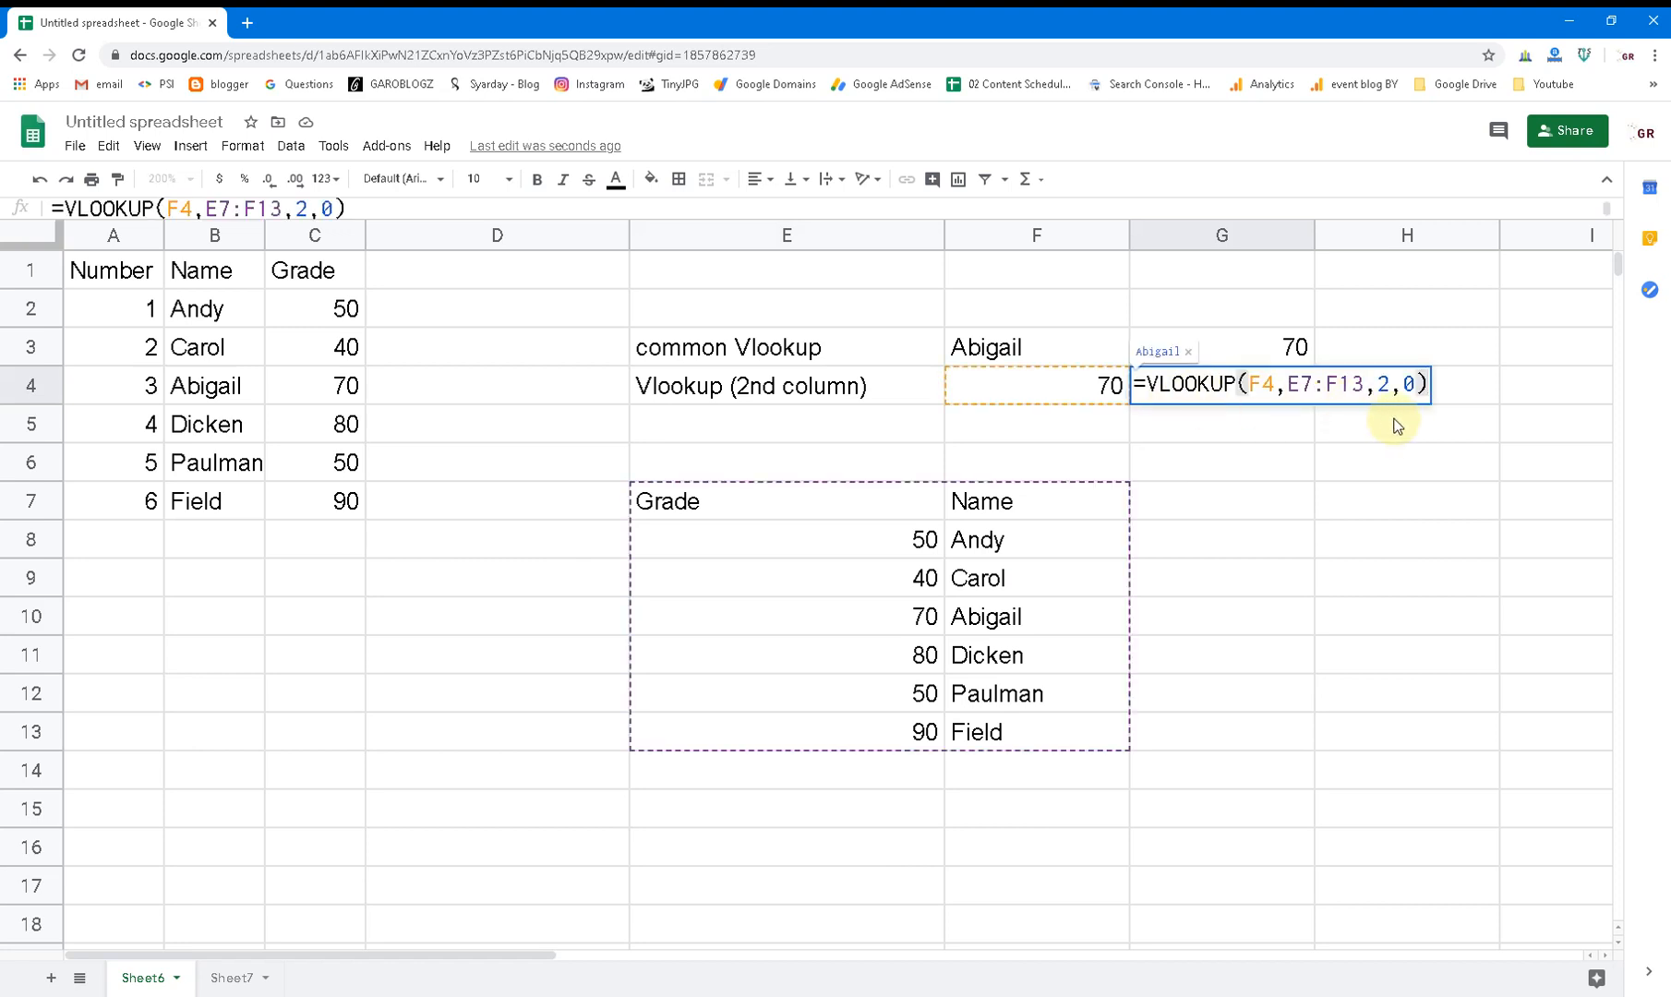
pyautogui.moveTo(1287, 383); pyautogui.dragTo(1367, 384)
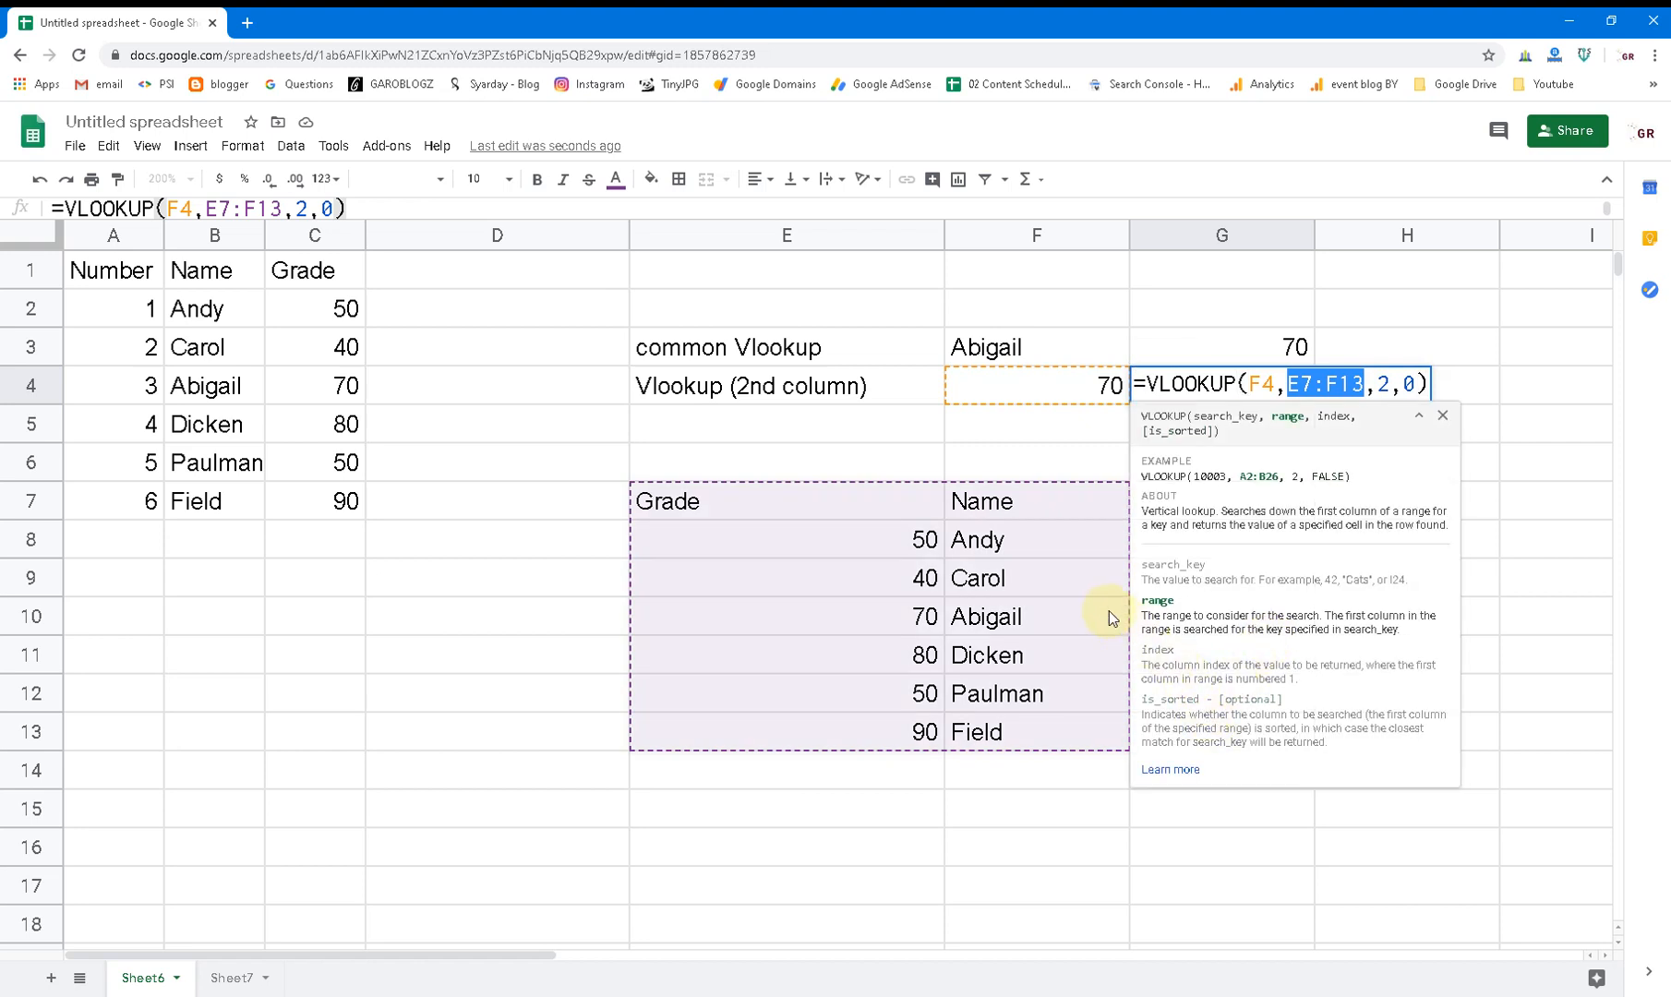
pyautogui.hotkey('ctrl', 'v')
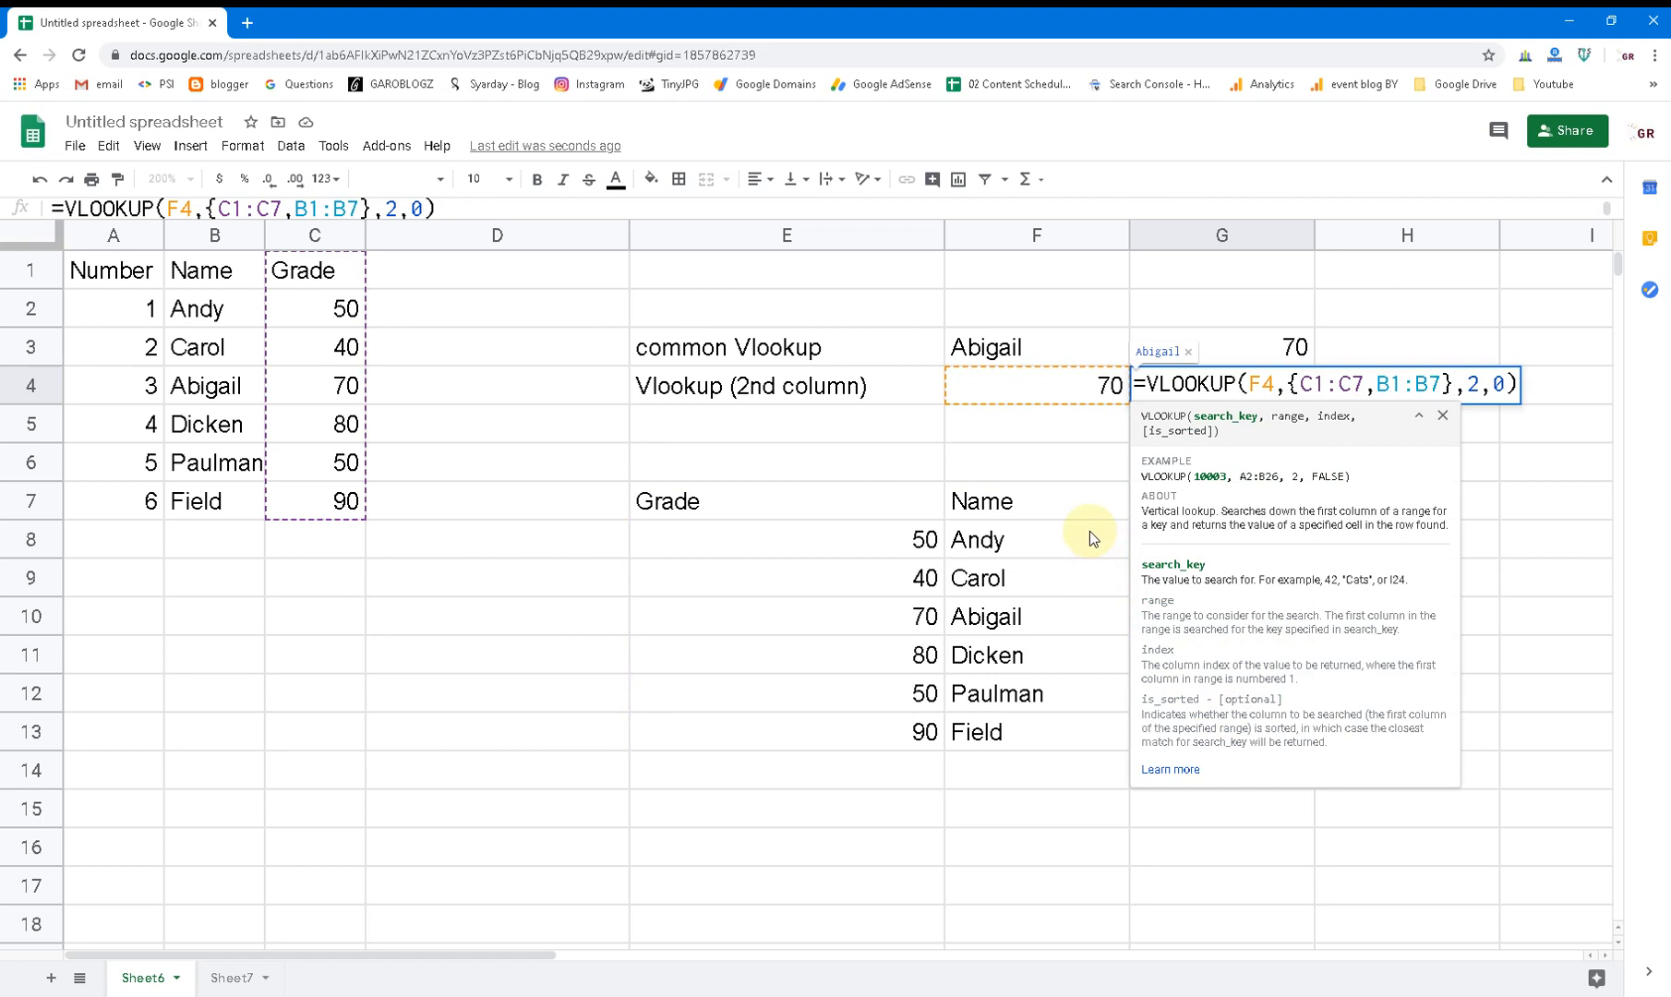
pyautogui.press('Return')
# - Delete the rearranged Grade and Name helper table by clearing cells E6:F14
pyautogui.moveTo(711, 478); pyautogui.dragTo(1101, 783)
pyautogui.press('Delete')
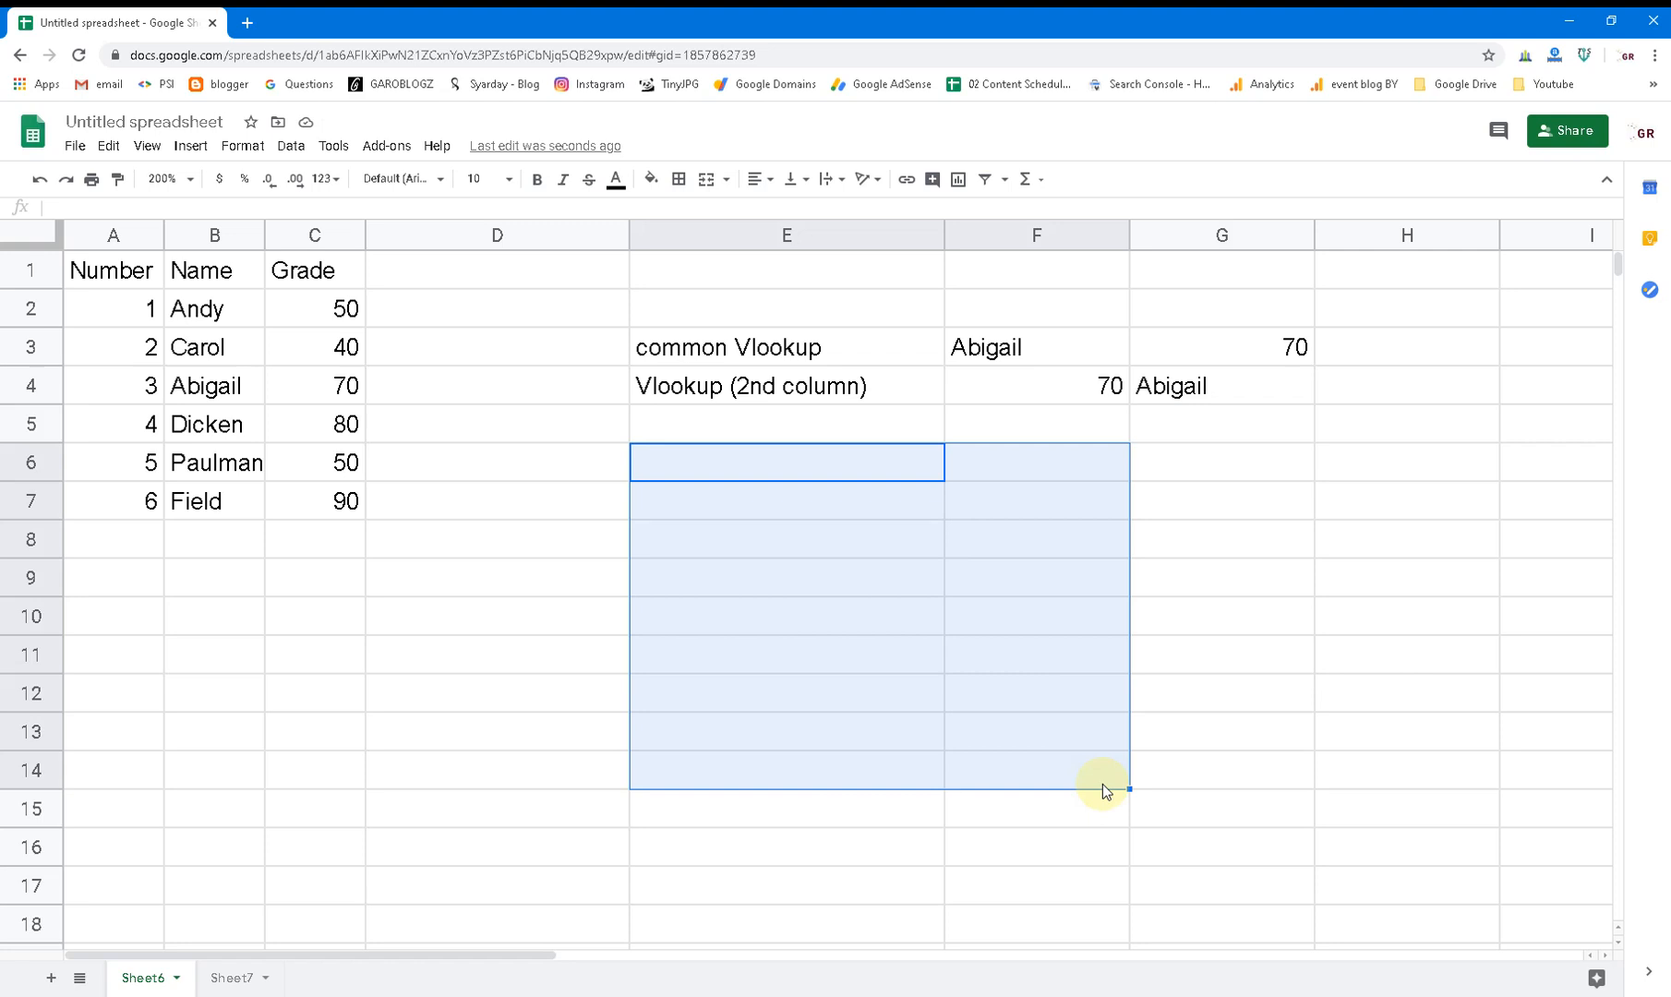
pyautogui.click(813, 453)
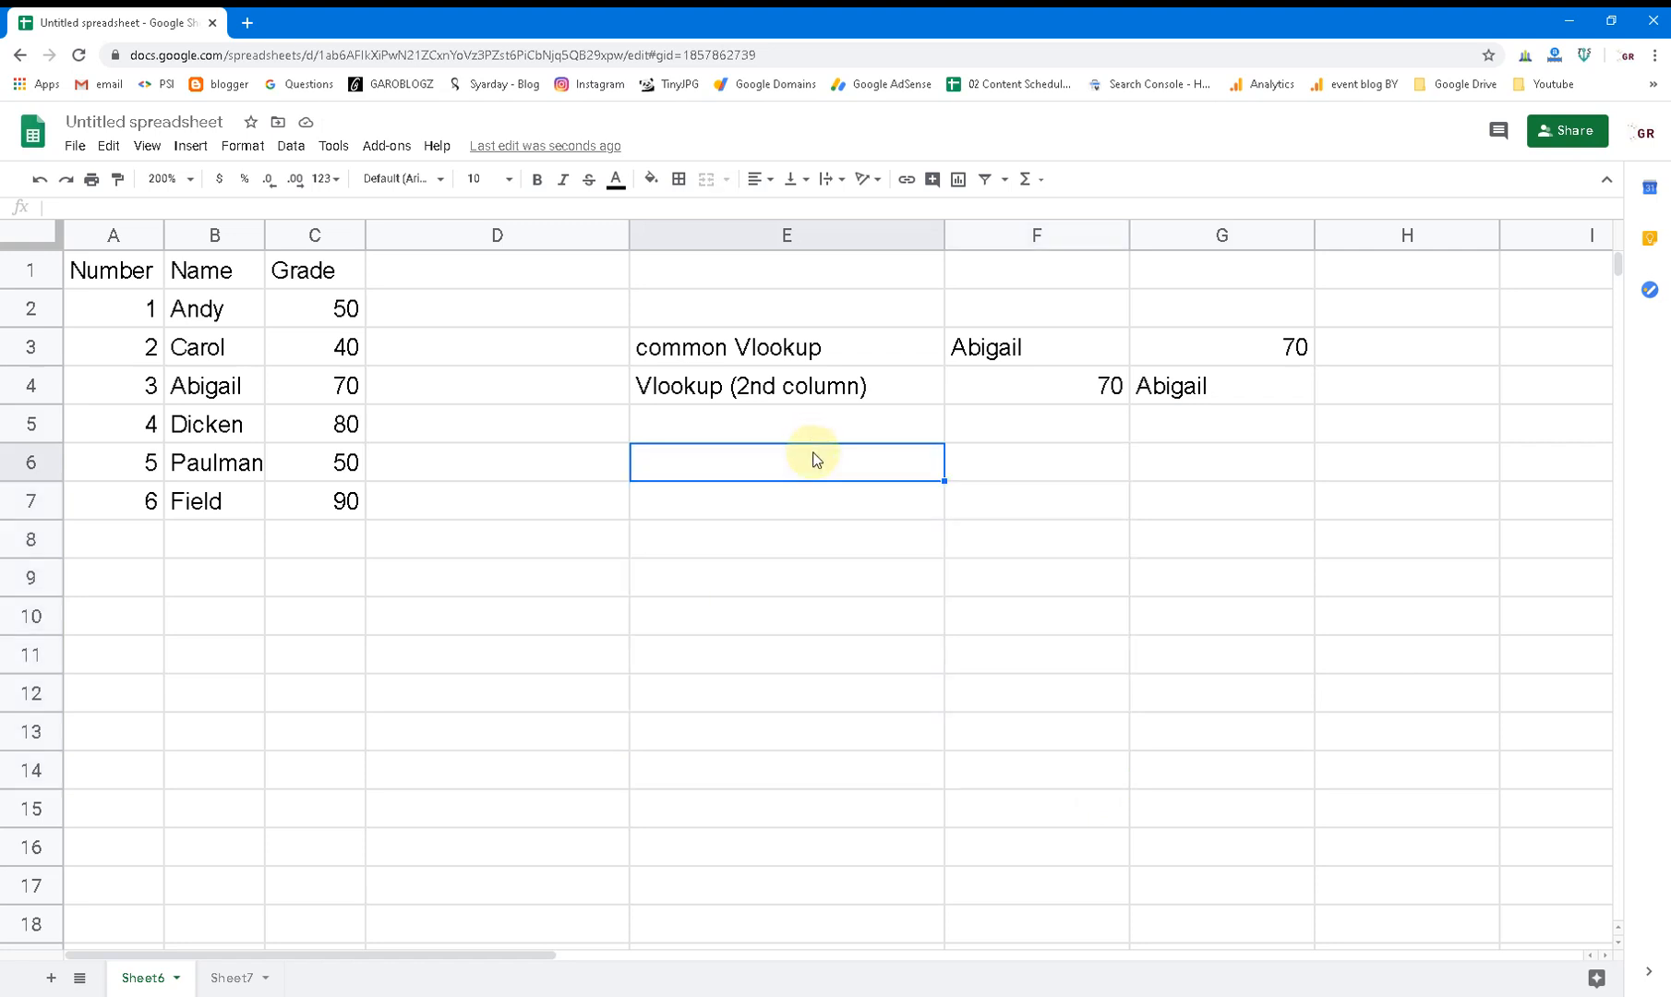